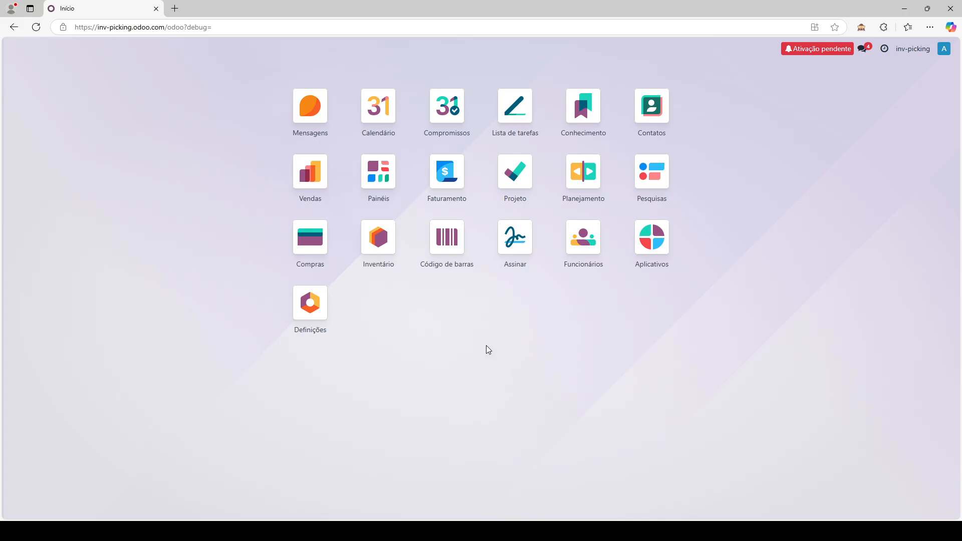
- Open the Inventário app and browse the Produtos catalogue
left_click(378, 239)
left_click(167, 50)
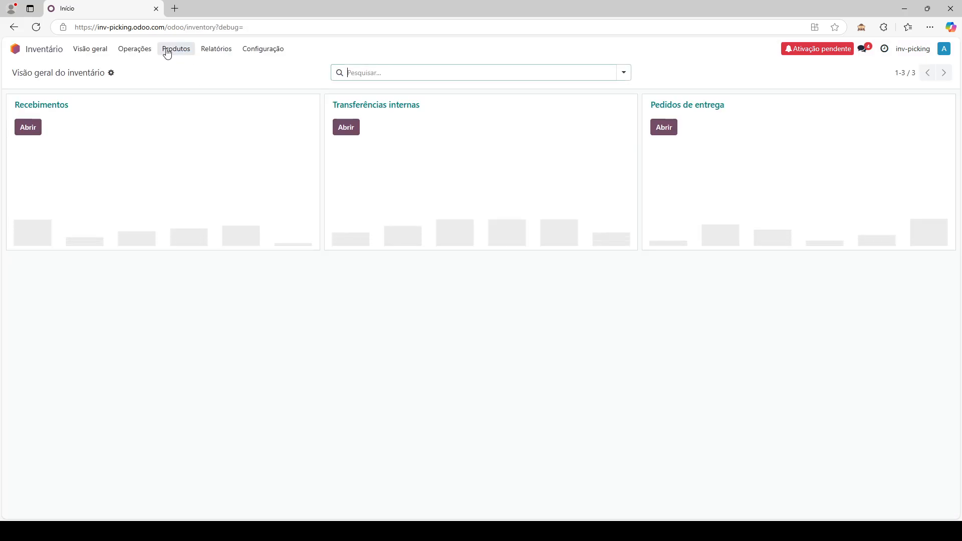
left_click(183, 68)
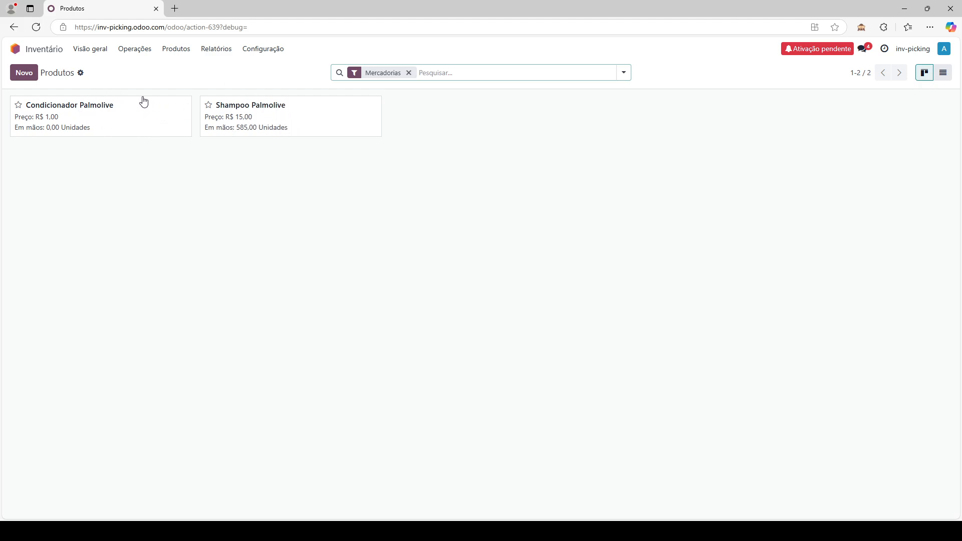
left_click(302, 232)
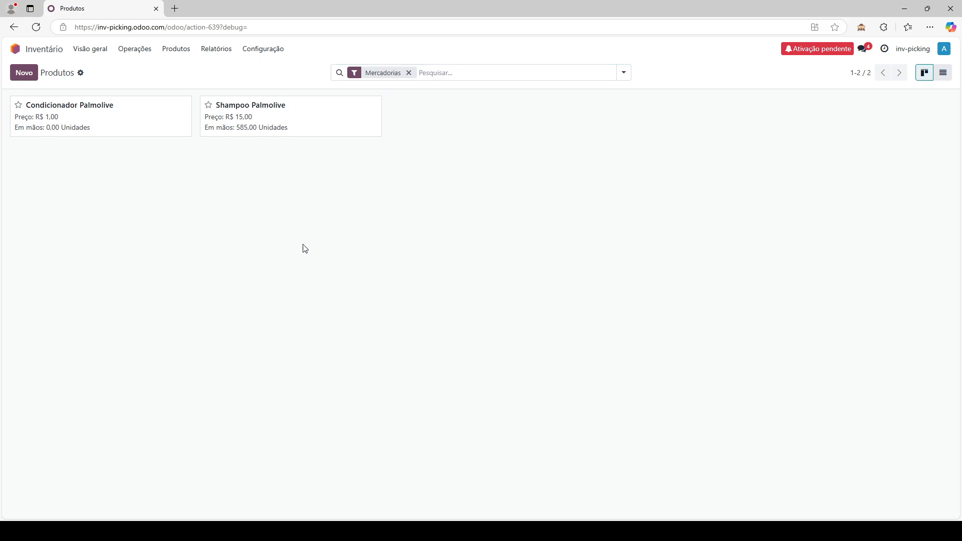
- Check in Definições that Embalagens, Locais de armazenamento and Rotas com várias etapas are enabled
left_click(261, 55)
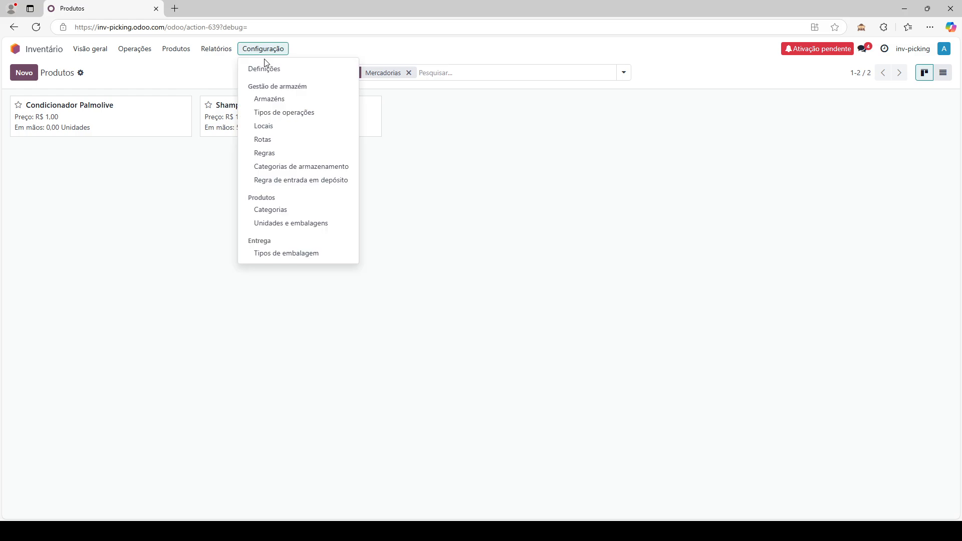
left_click(277, 75)
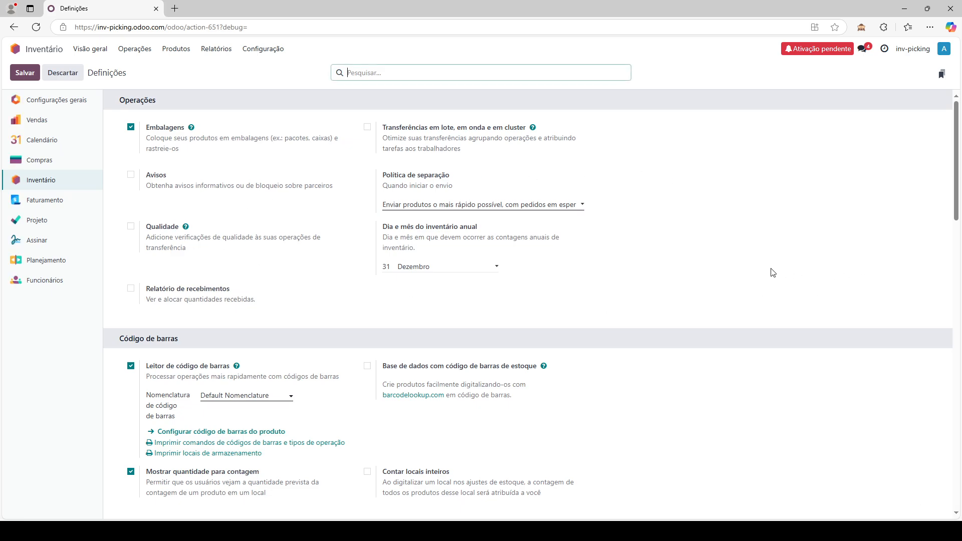
scroll(770, 272, "down", 5)
scroll(769, 273, "down", 10)
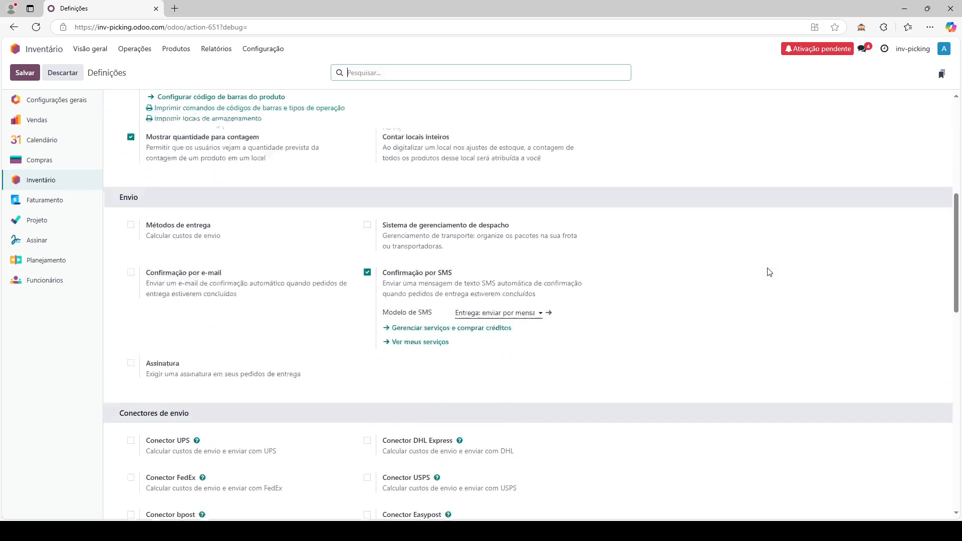
scroll(766, 265, "down", 5)
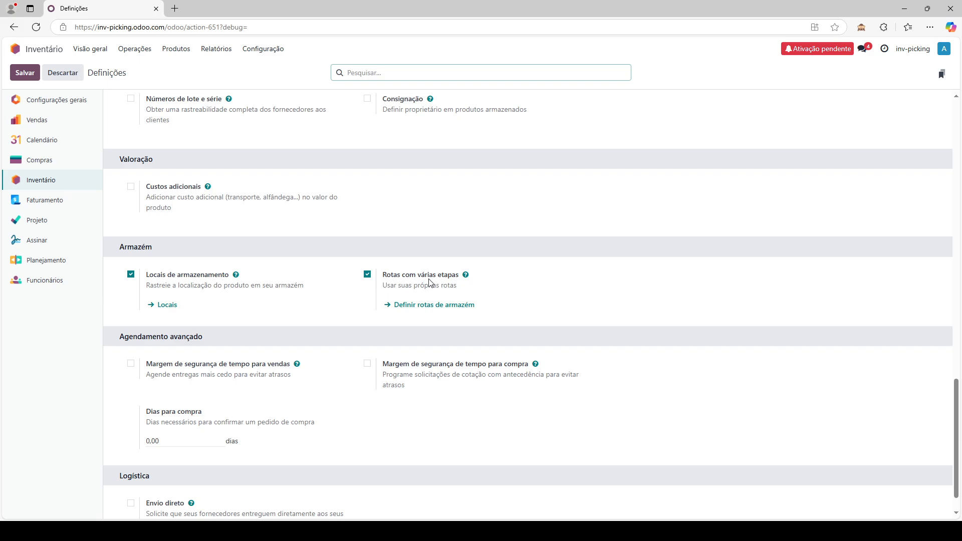
mouse_move(430, 283)
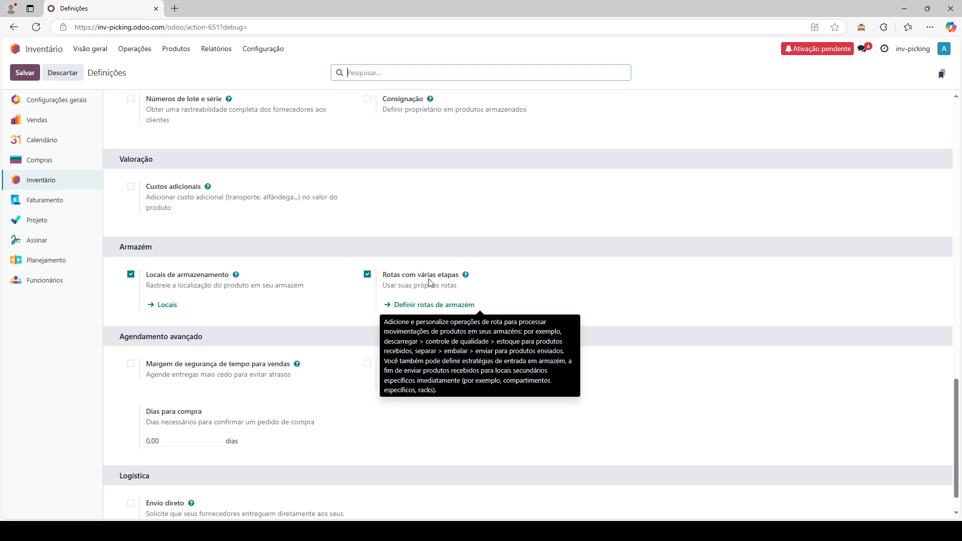
left_click(257, 49)
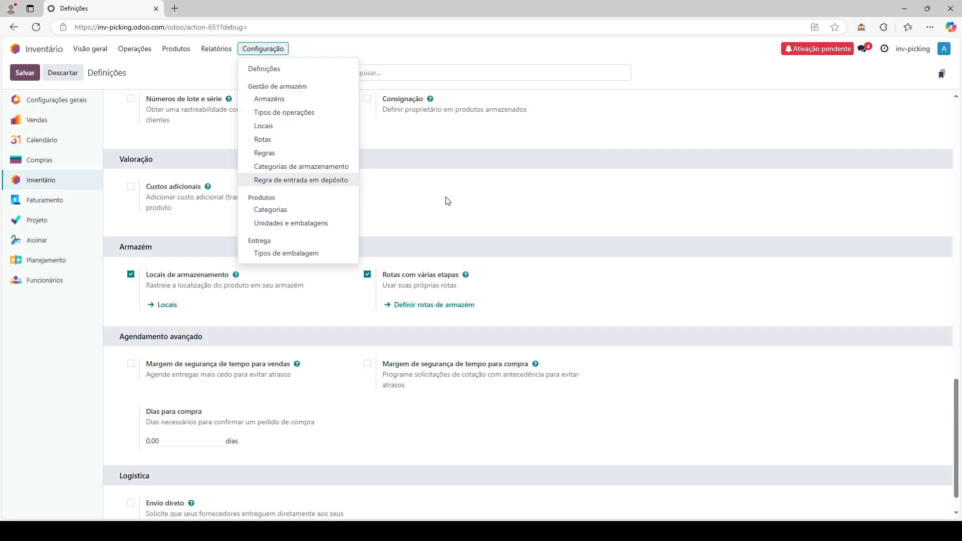
left_click(548, 242)
scroll(548, 236, "up", 5)
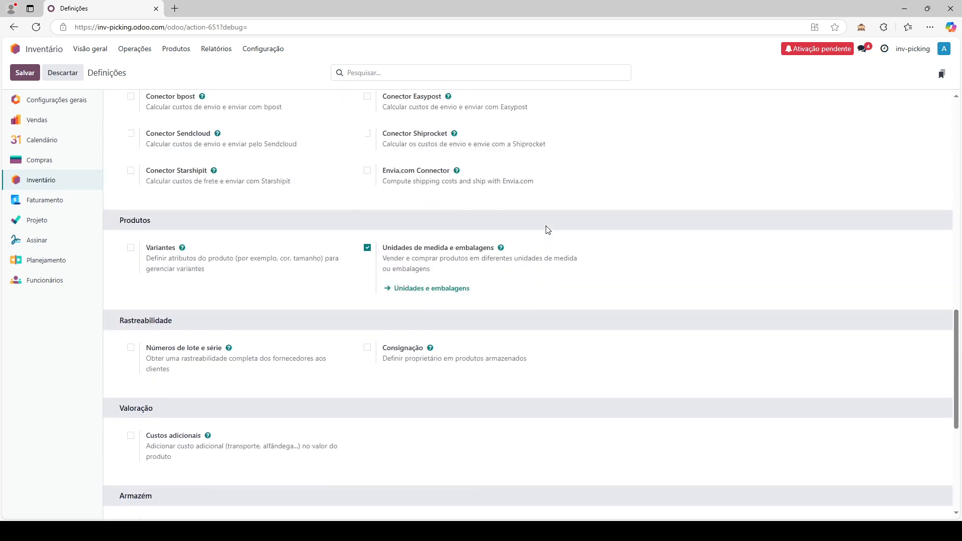
scroll(548, 236, "up", 10)
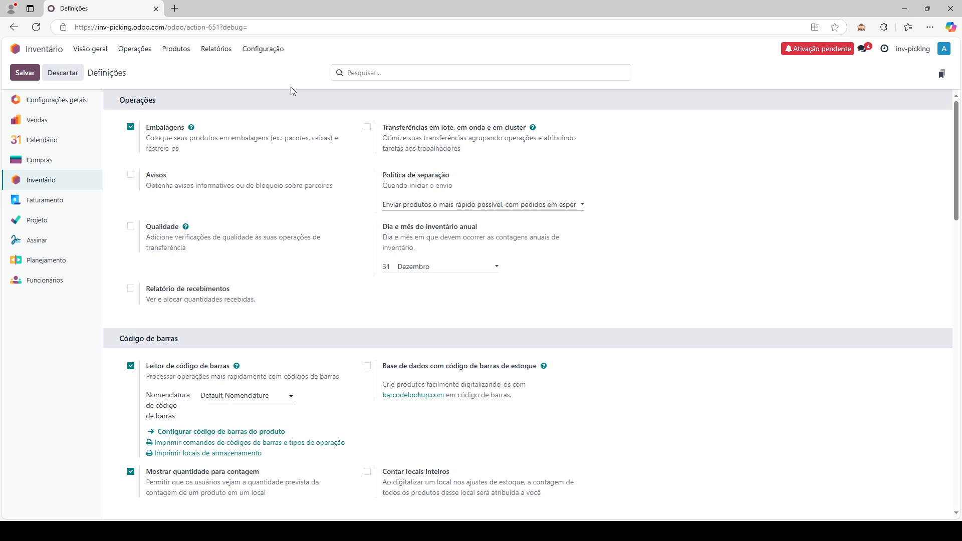
left_click(271, 49)
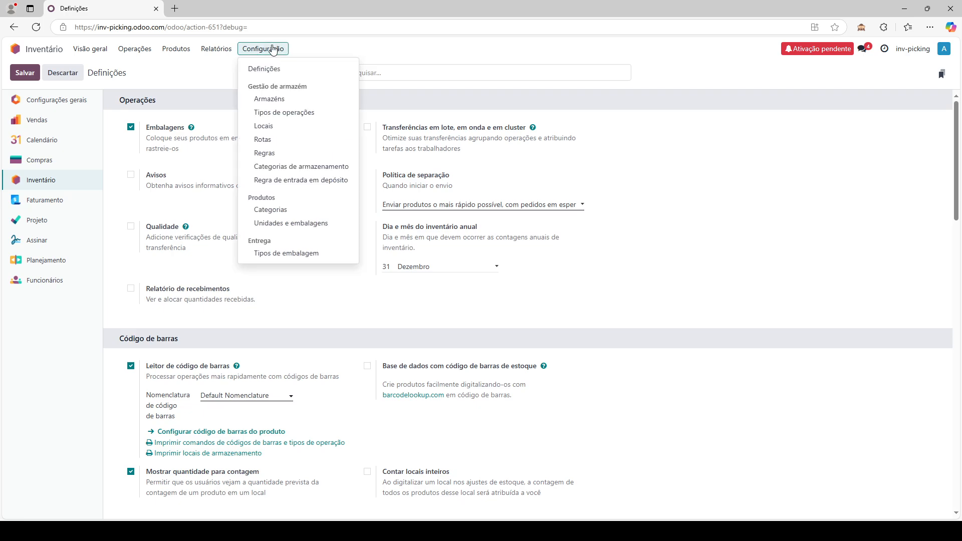
- Open the Locais list and page through WH/Picking, Estante 1, Prateleira A, B and C
left_click(269, 129)
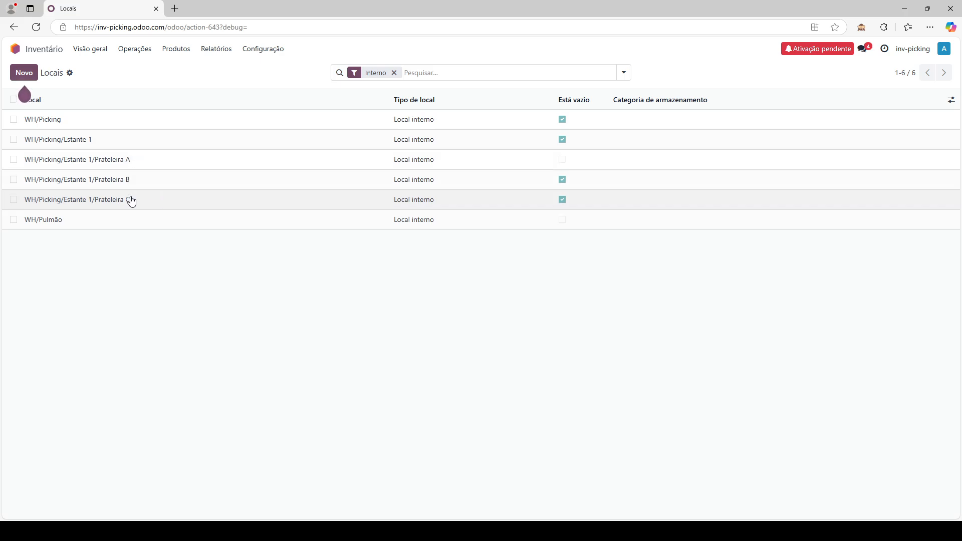
left_click(154, 163)
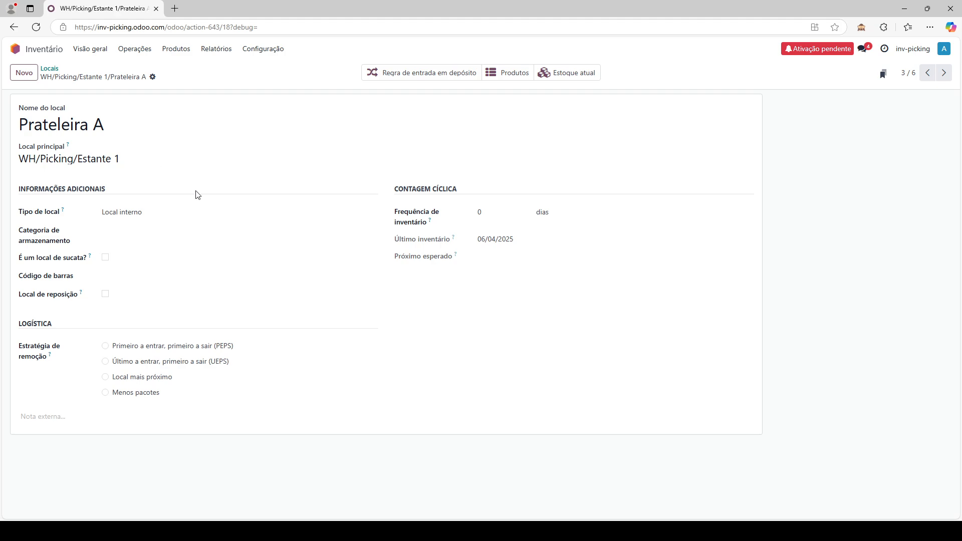
left_click(932, 75)
left_click(931, 75)
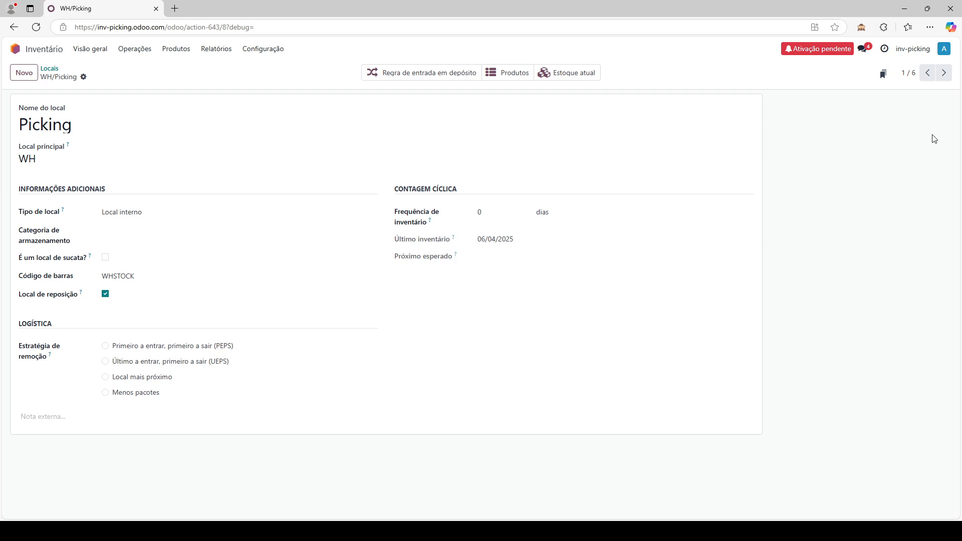
left_click(944, 78)
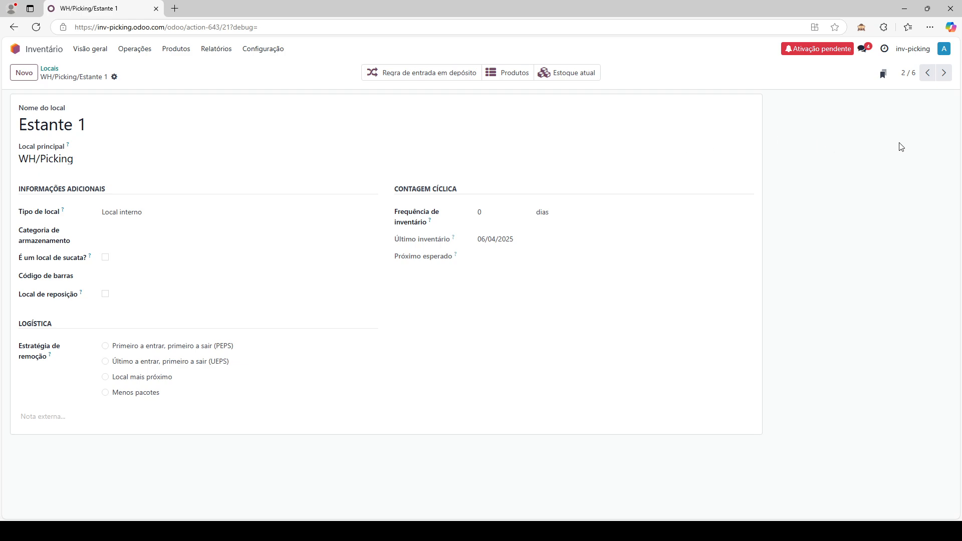
left_click(952, 70)
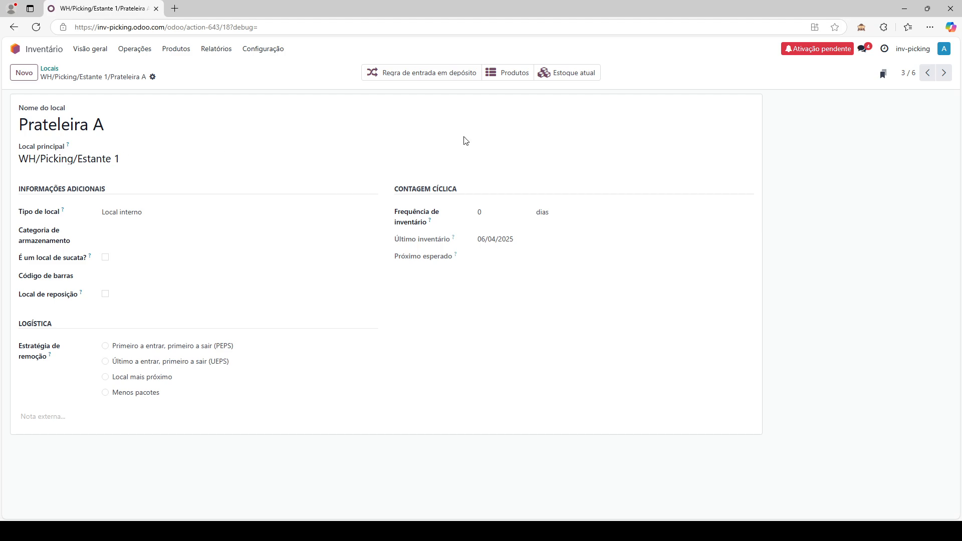
left_click(944, 73)
left_click(945, 72)
- Return to the locations list and open the WH/Pulmão record
left_click(56, 69)
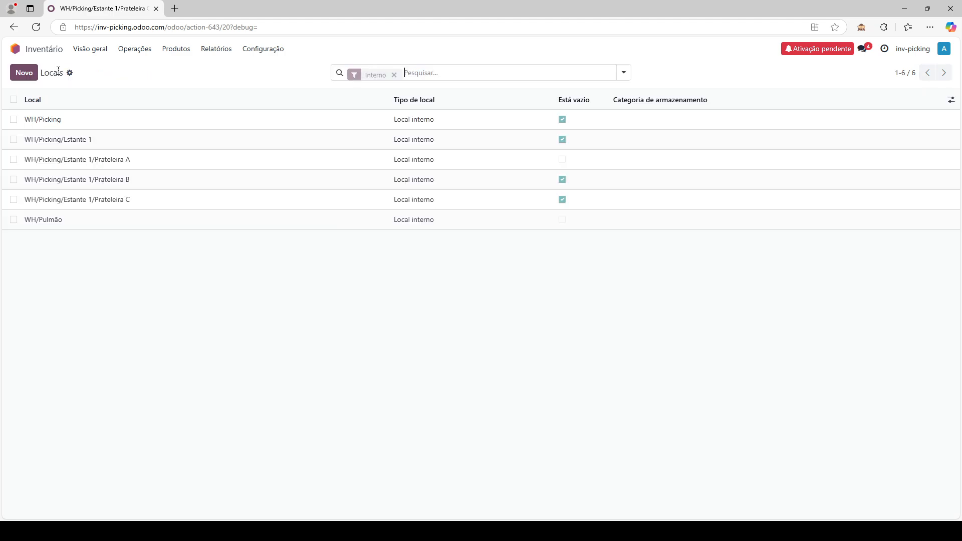
left_click(62, 230)
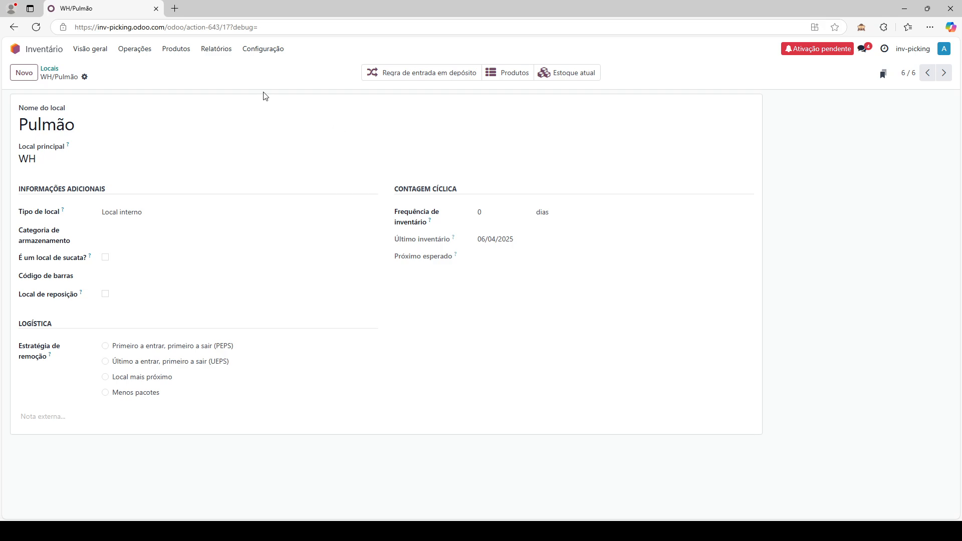
left_click(265, 50)
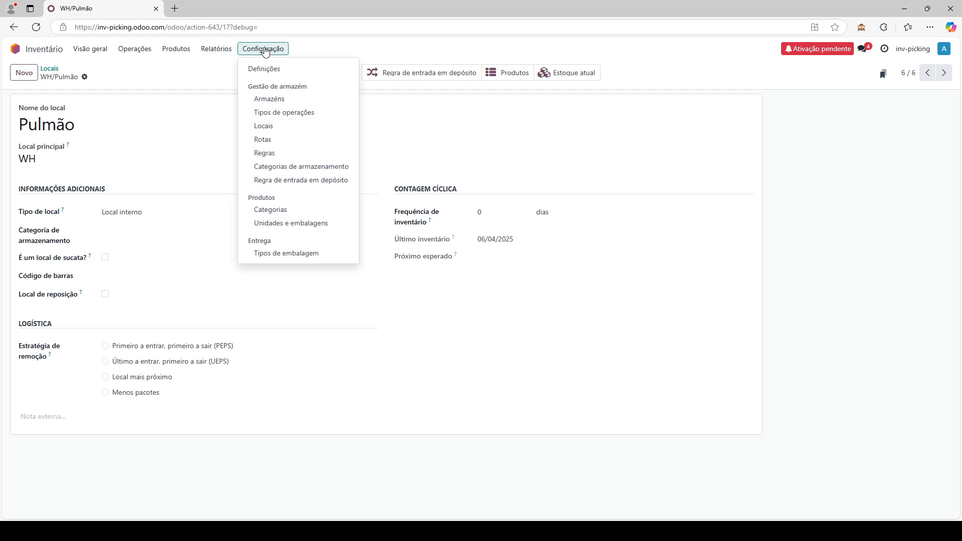
- Open the putaway rules: Shampoo Palmolive to Prateleira A, Condicionador Palmolive to Prateleira B
left_click(323, 181)
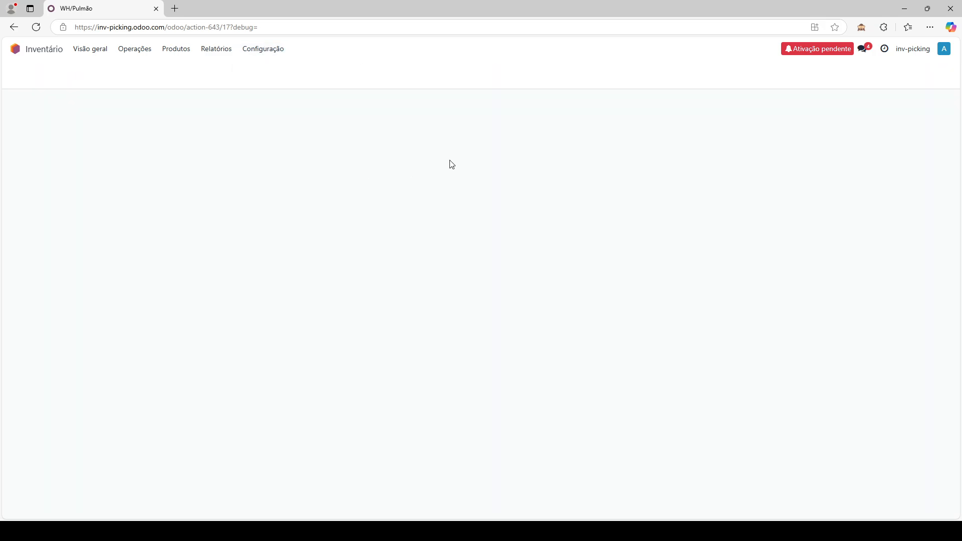
left_click(808, 226)
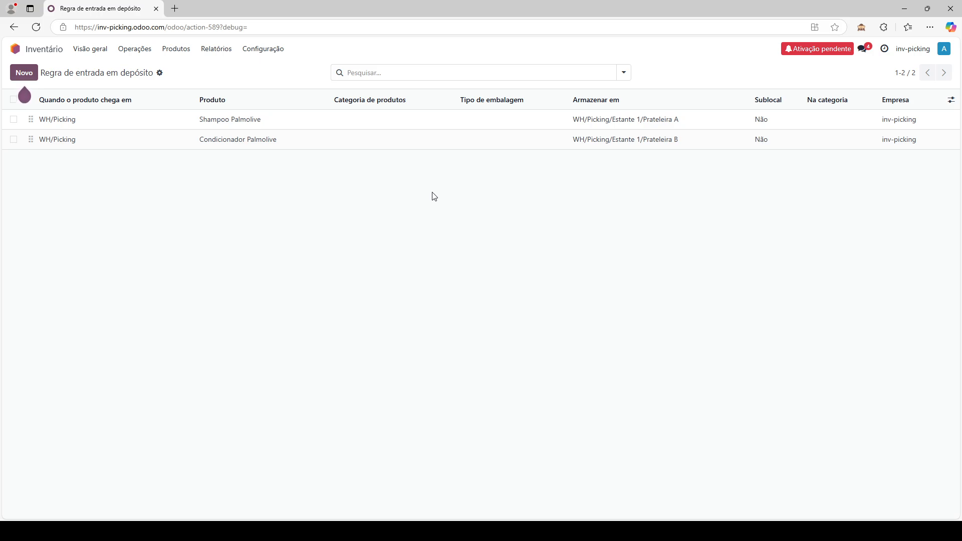
left_click(264, 50)
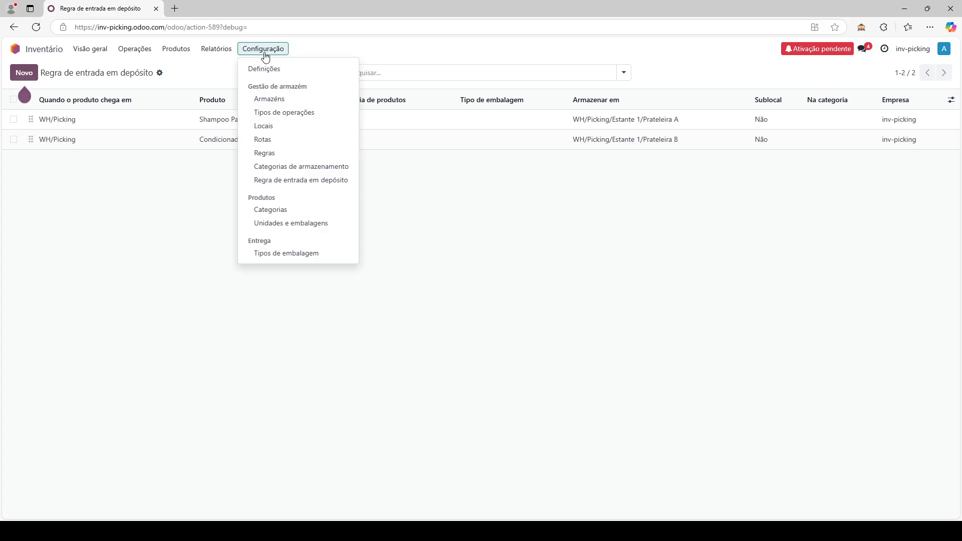
- Open the Reabastecer Picking route and its WH/Pulmão to WH/Picking pull rule
left_click(268, 144)
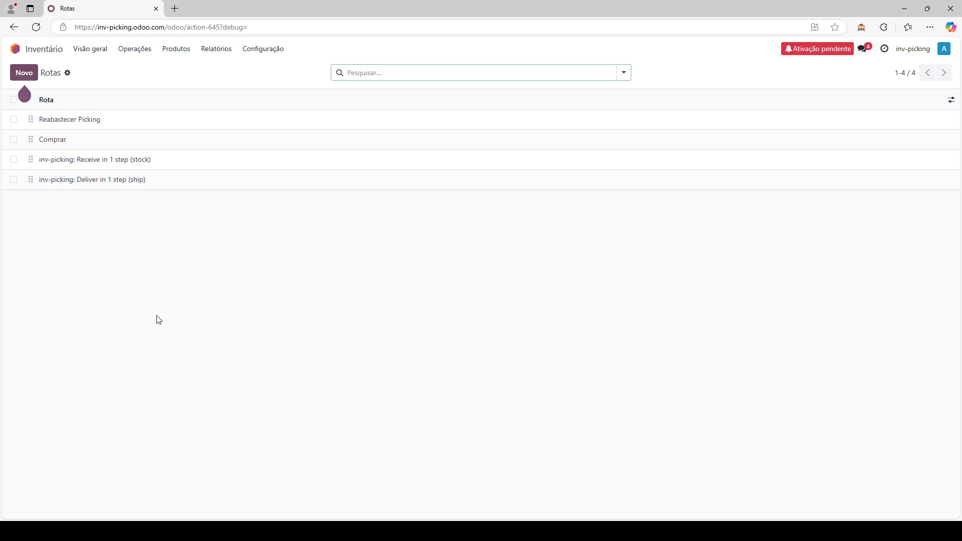
left_click(84, 128)
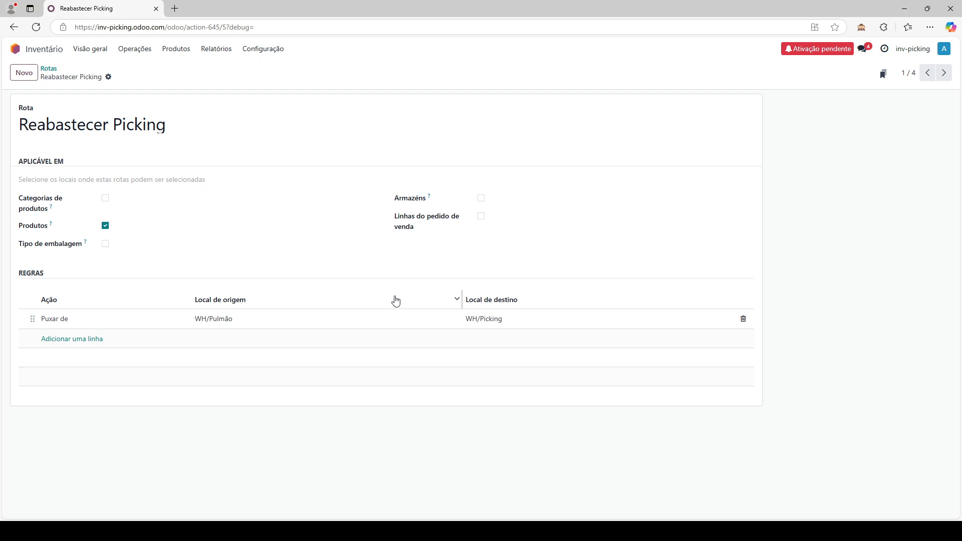
left_click(402, 326)
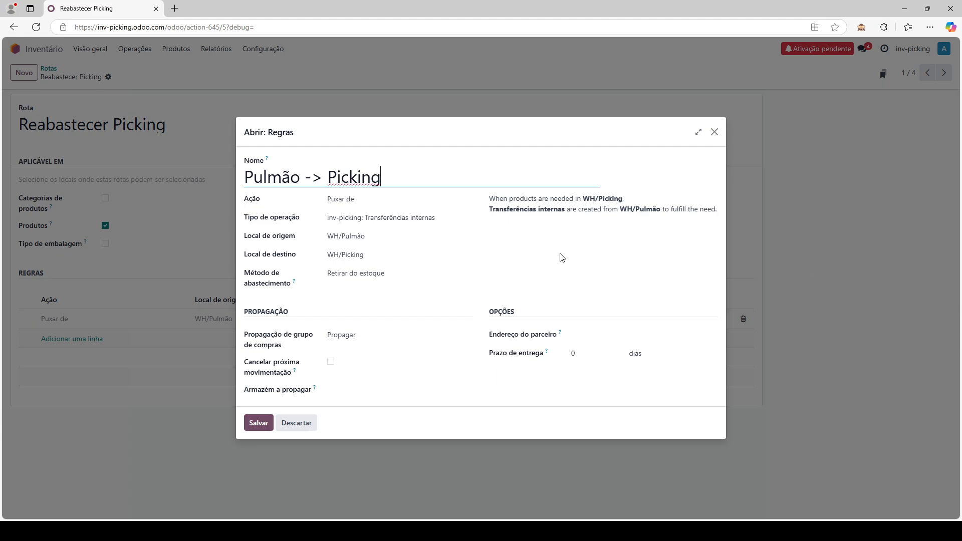
- Review the rule text (WH/Pulmão to WH/Picking via Transferências internas), then close the Abrir: Regras dialog
left_click_drag(584, 199, 626, 200)
left_click_drag(489, 209, 566, 227)
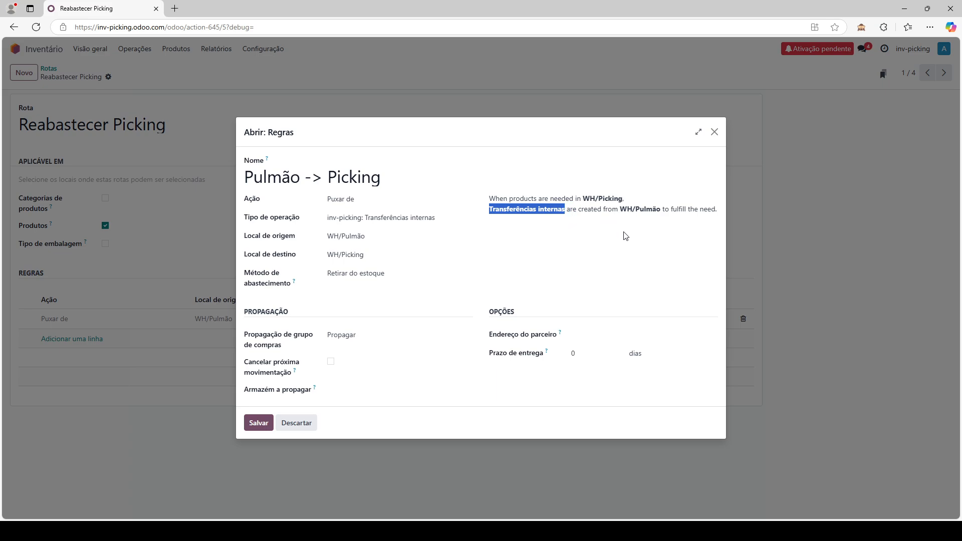
left_click_drag(618, 209, 660, 222)
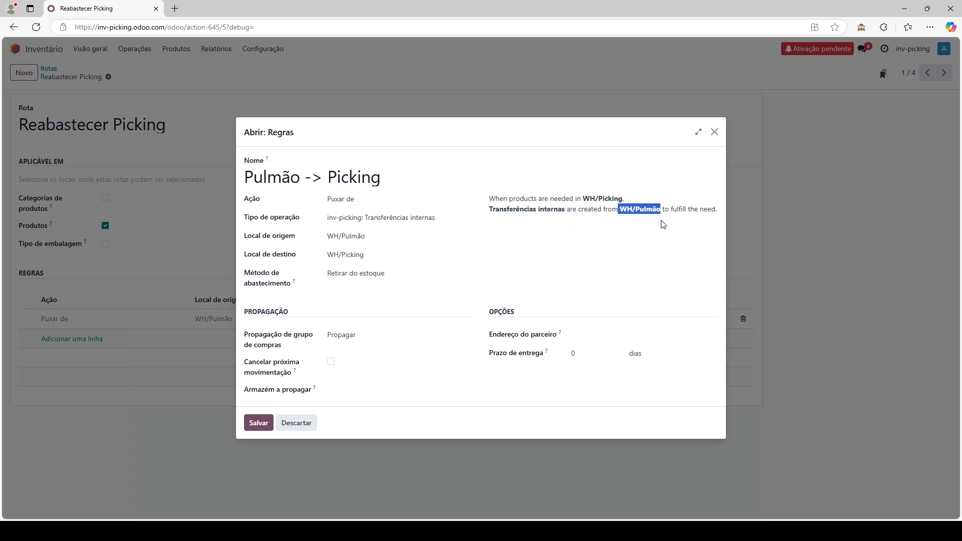
left_click(665, 263)
left_click_drag(584, 194, 623, 199)
left_click(631, 271)
left_click_drag(241, 222, 320, 228)
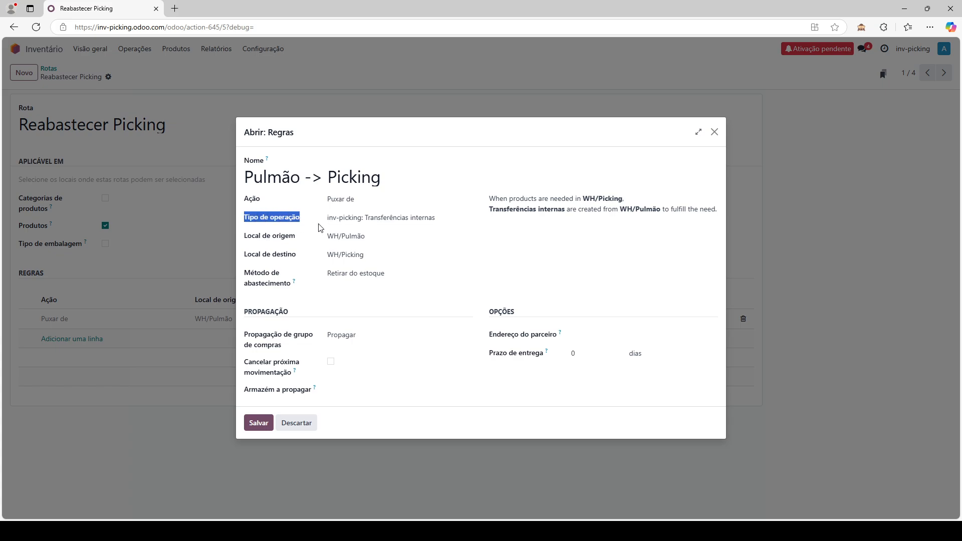
left_click(567, 265)
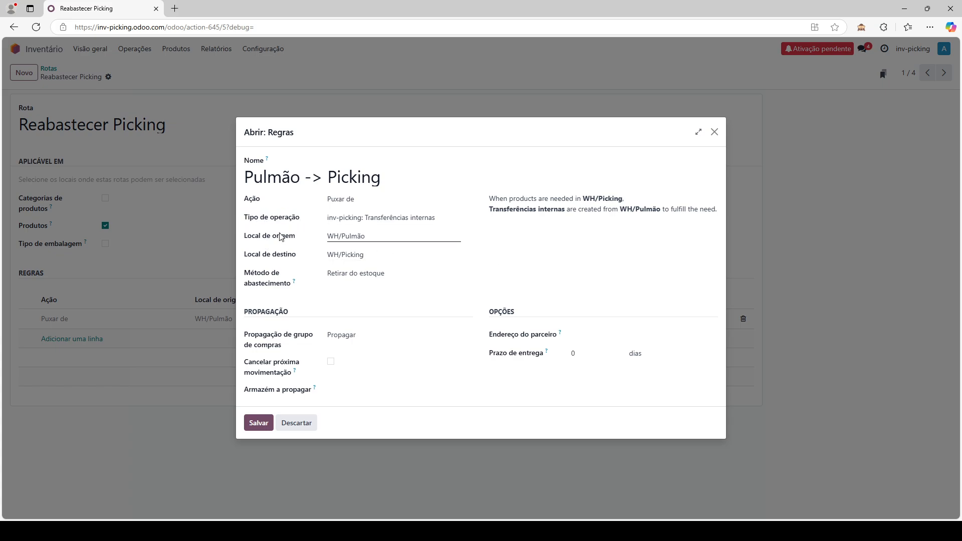
left_click(271, 427)
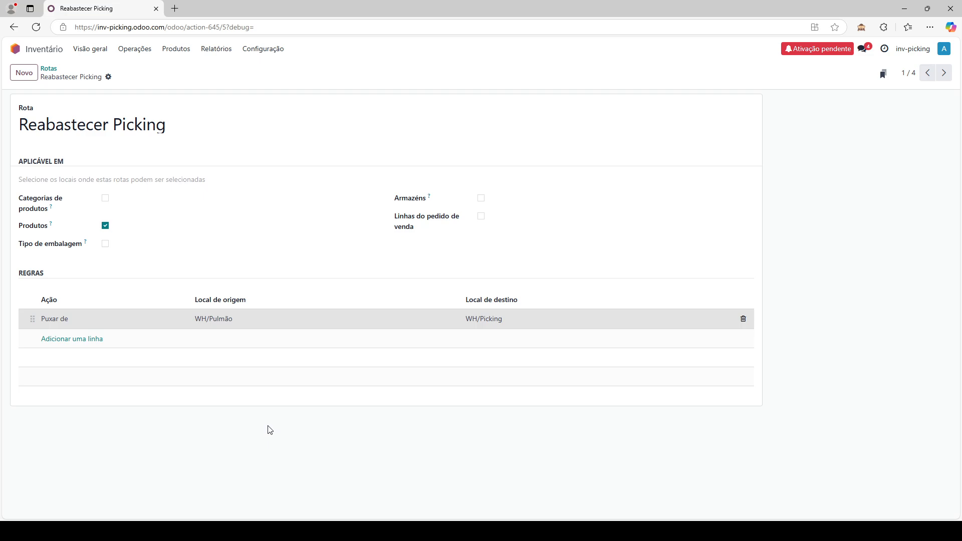
- Leave the route unchanged and go to Operações > Reposição to see both Shampoo Palmolive rules
left_click(276, 126)
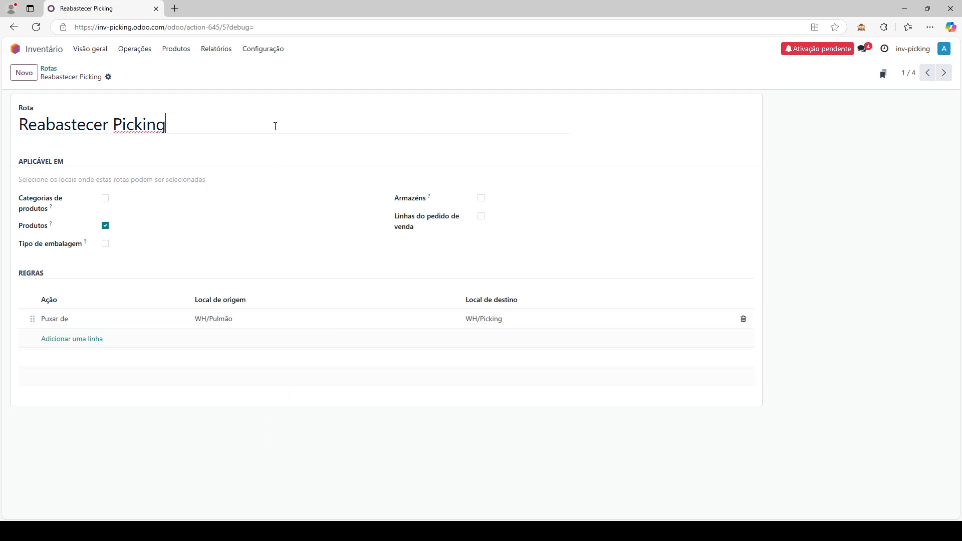
left_click(785, 158)
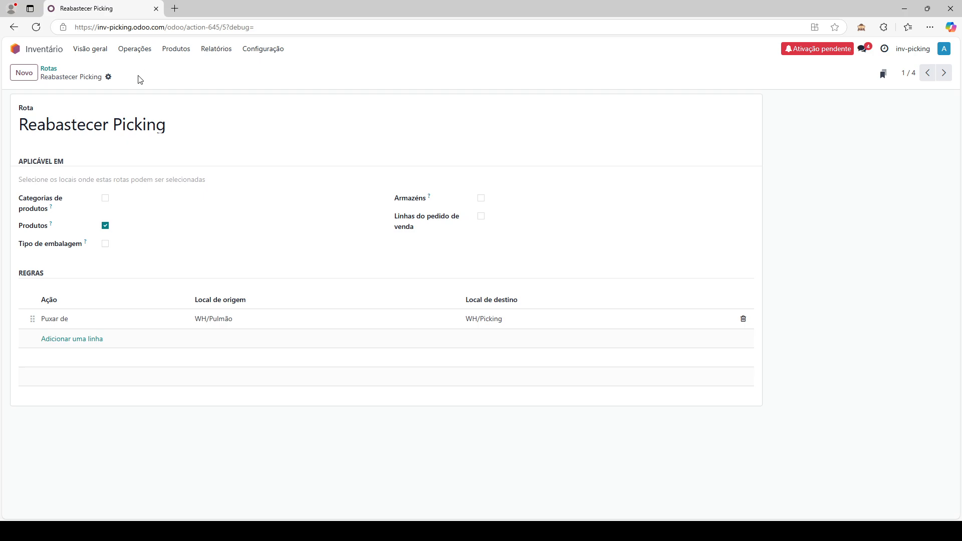
left_click(150, 48)
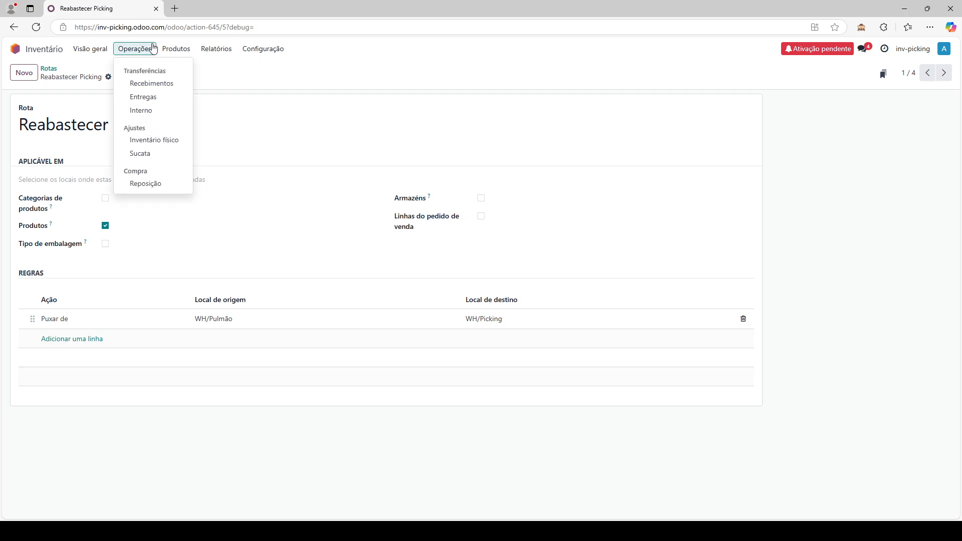
left_click(144, 185)
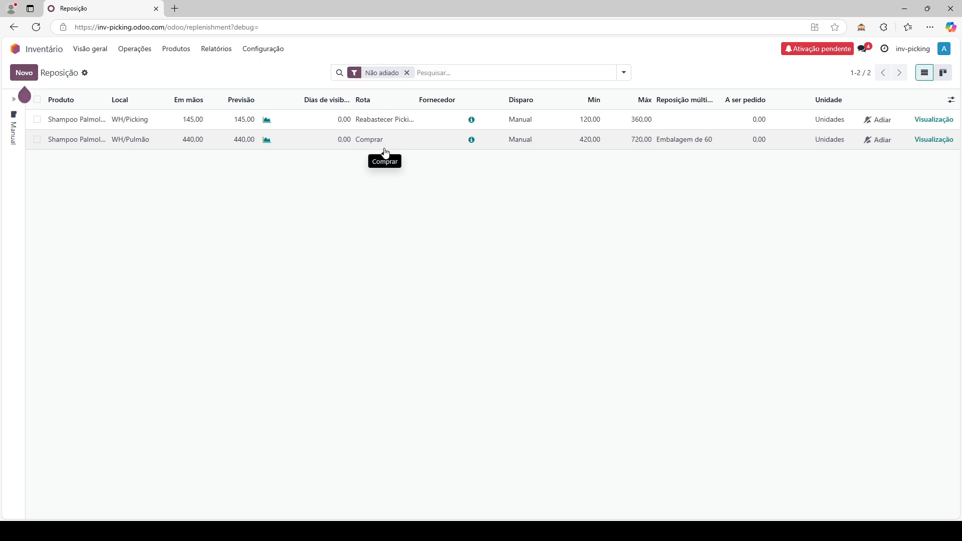
- From the WH/Pulmão rule, view Shampoo Palmolive's Compras tab: supplier Fábrica, Embalagem de 60
left_click(99, 145)
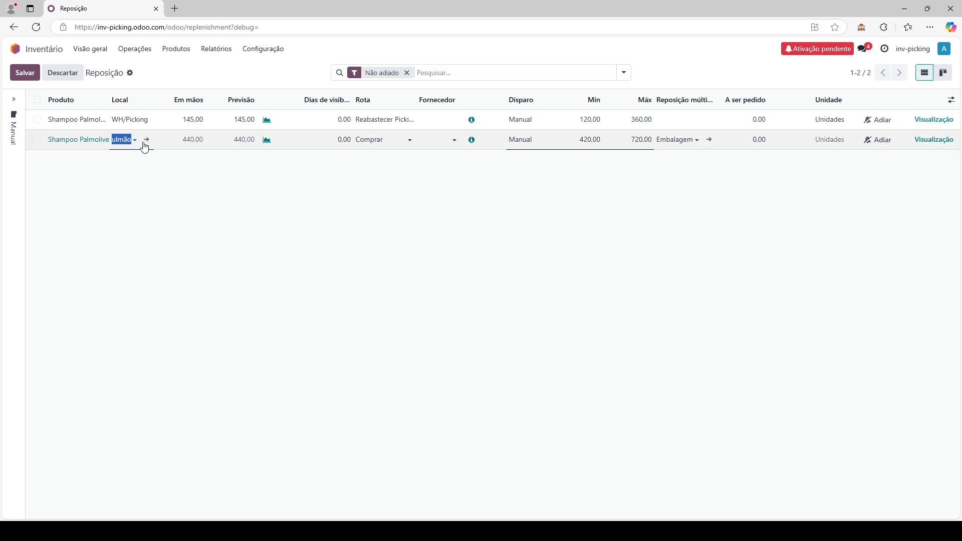
left_click(87, 142)
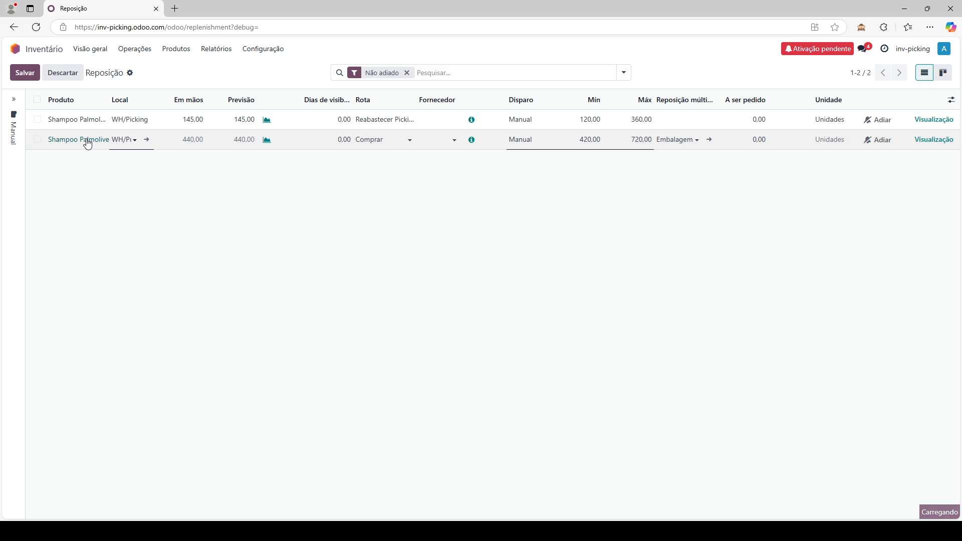
left_click(155, 171)
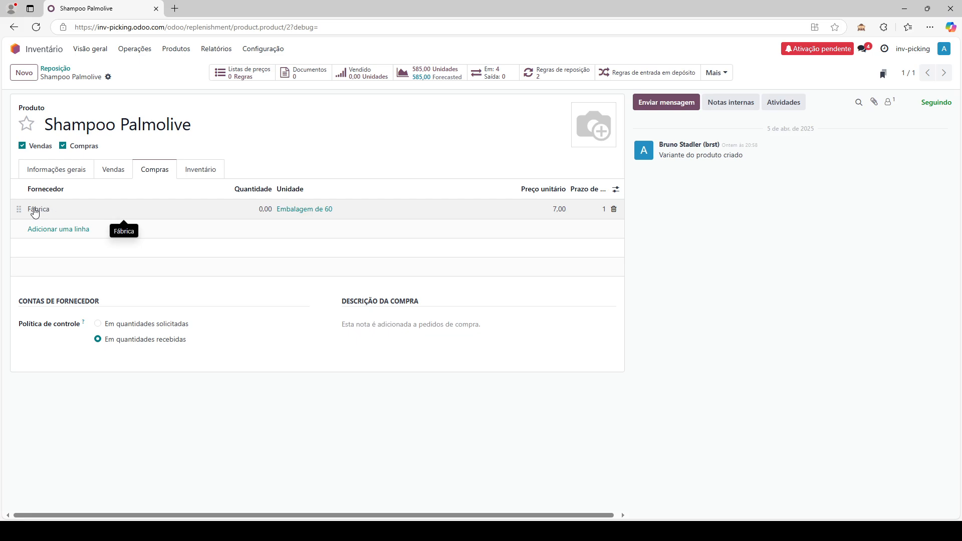
left_click(295, 132)
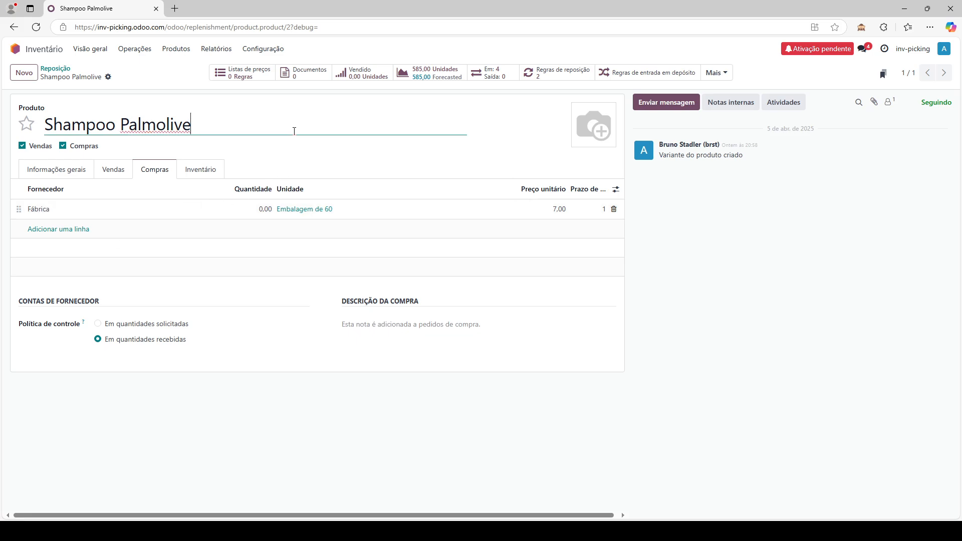
left_click(59, 70)
- Visit Definições, then open Tipos de embalagem showing the single Caixa com 60 type
left_click(630, 299)
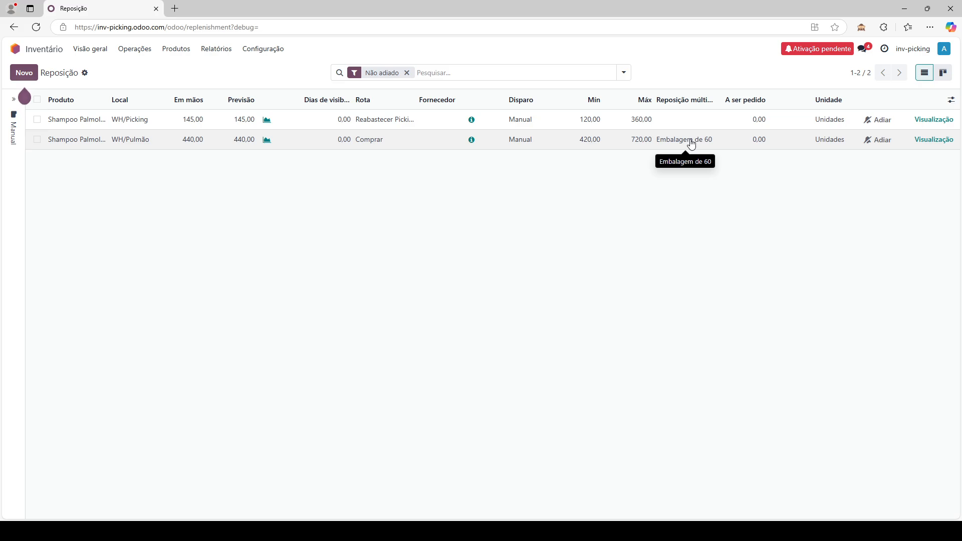
left_click(265, 48)
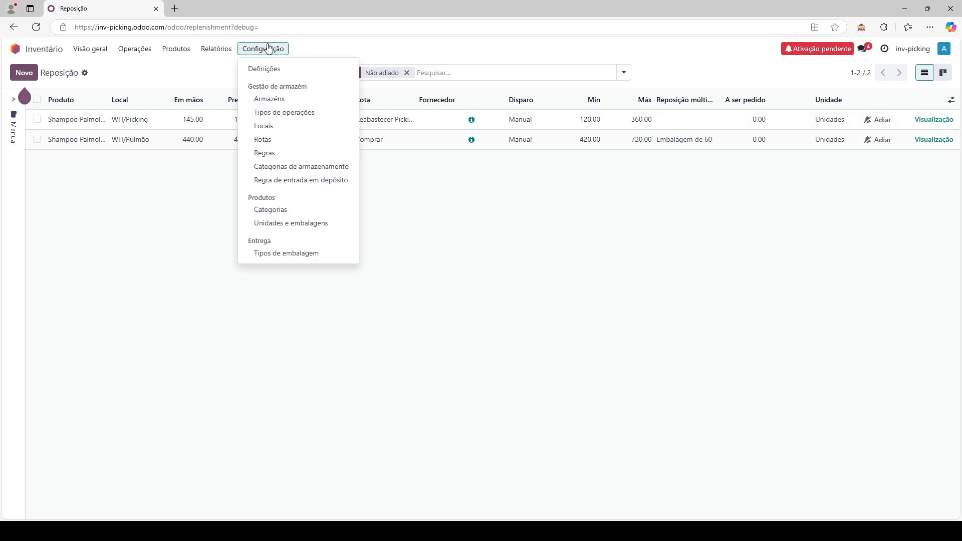
left_click(280, 72)
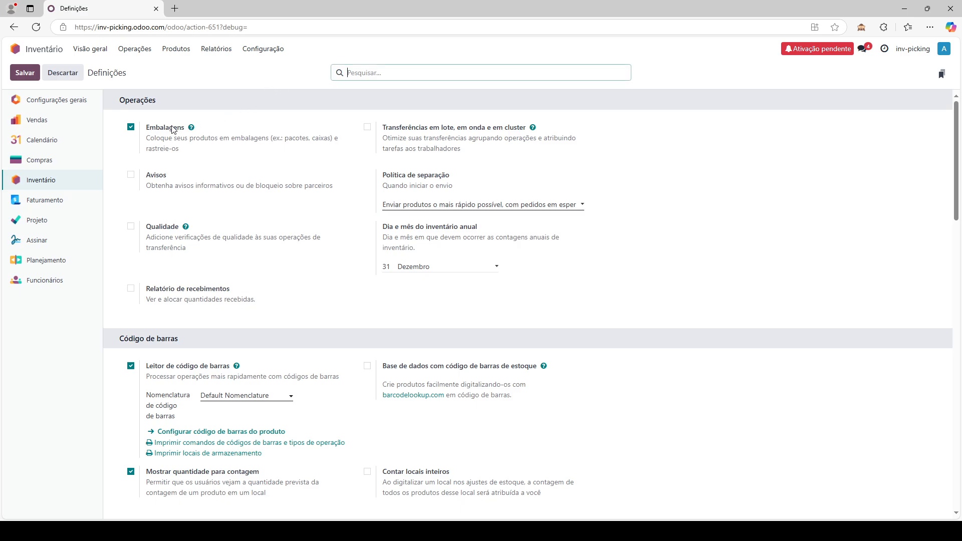
left_click(266, 50)
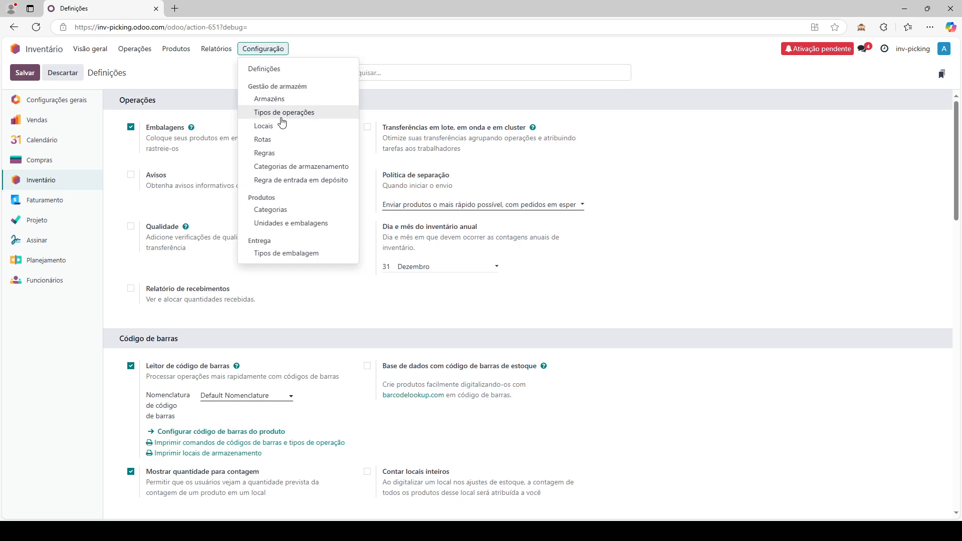
left_click(306, 253)
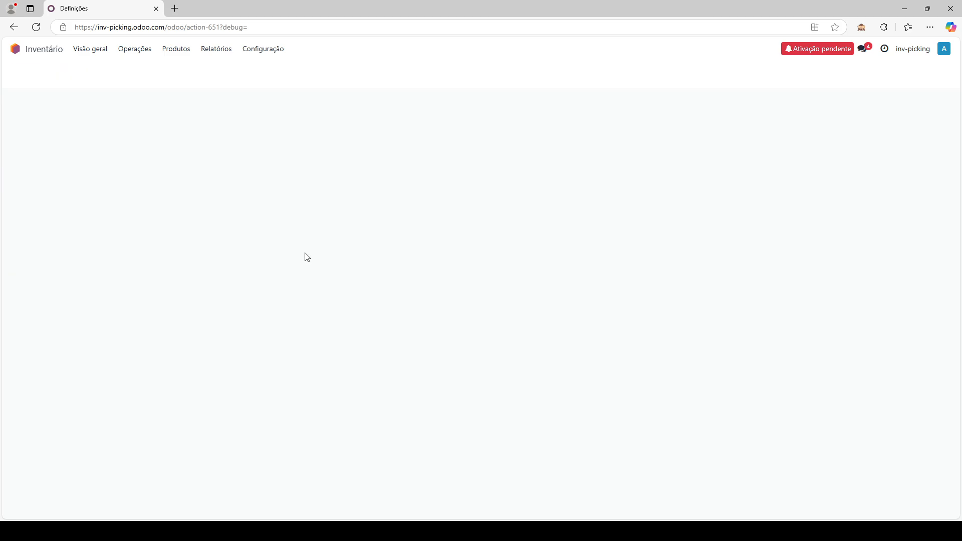
- Open Produtos > Embalagens to list the eight Caixa com 60 packages in WH/Pulmão
left_click(327, 279)
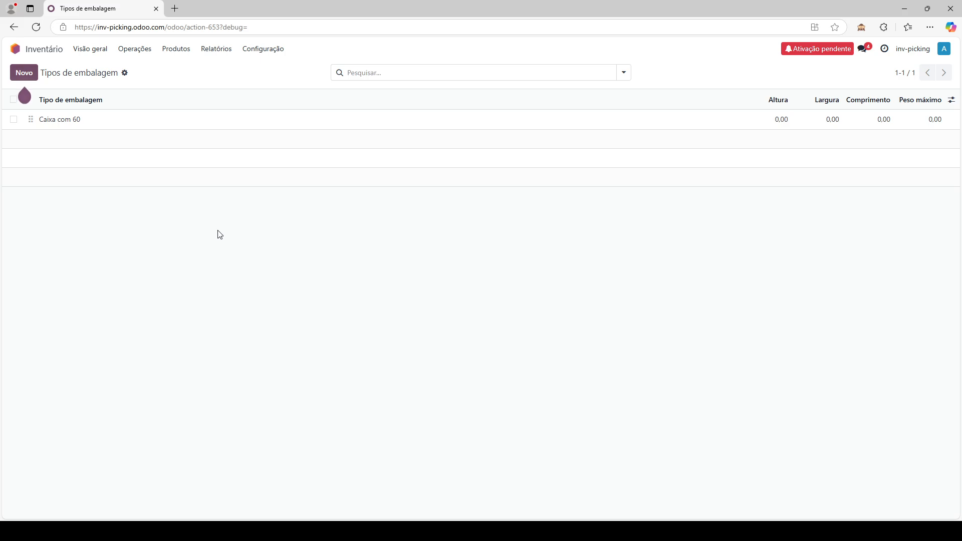
left_click(145, 50)
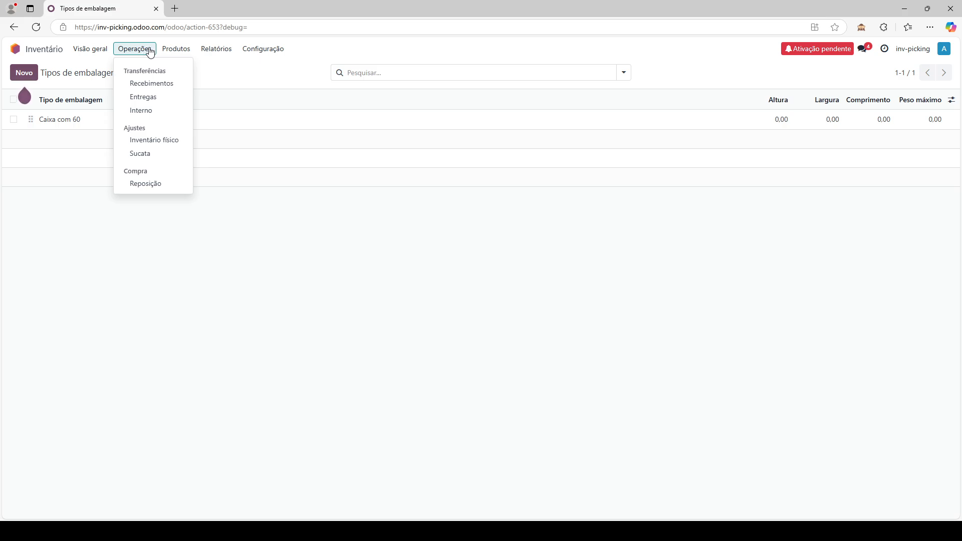
left_click(178, 52)
left_click(196, 91)
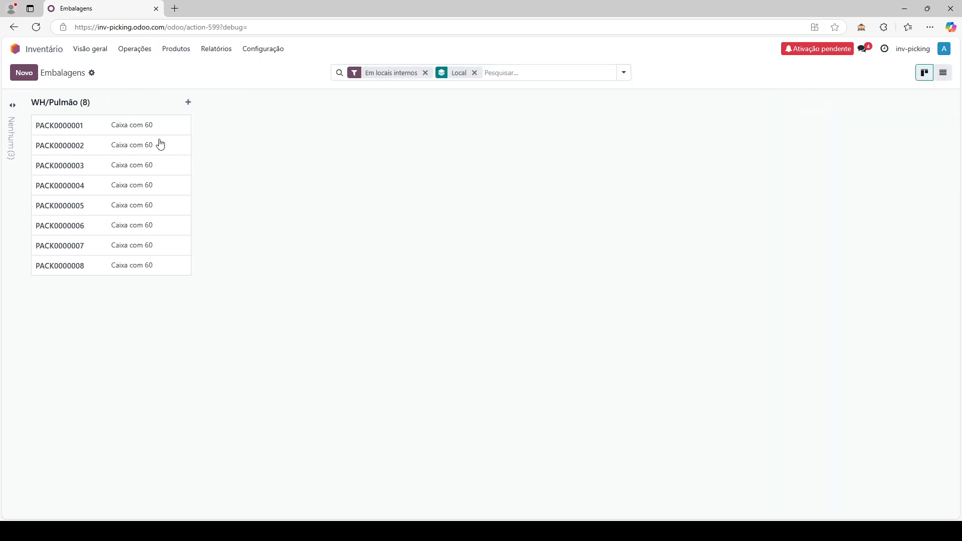
- Step through packages PACK0000001 (20.00 Shampoo Palmolive) to PACK0000008 (60.00 units)
left_click(141, 126)
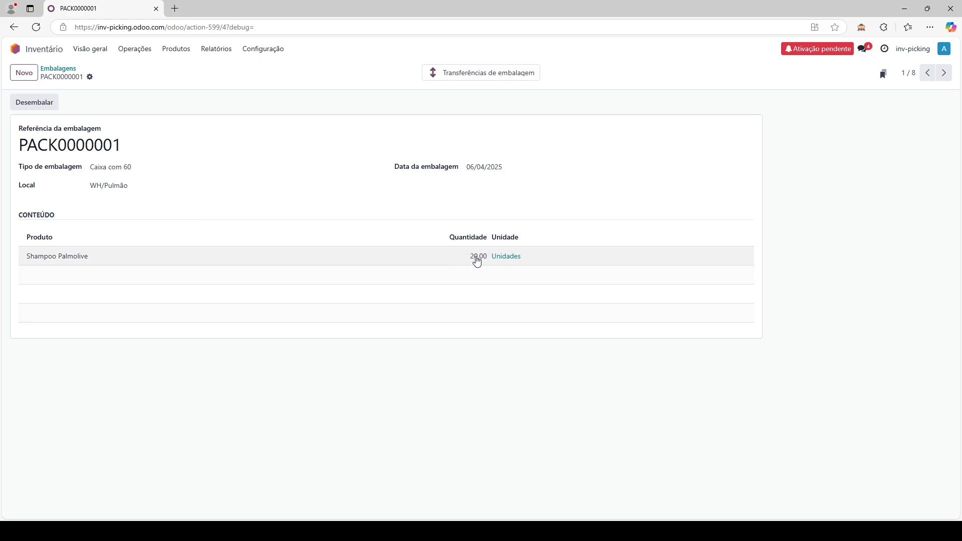
left_click(944, 76)
left_click(945, 76)
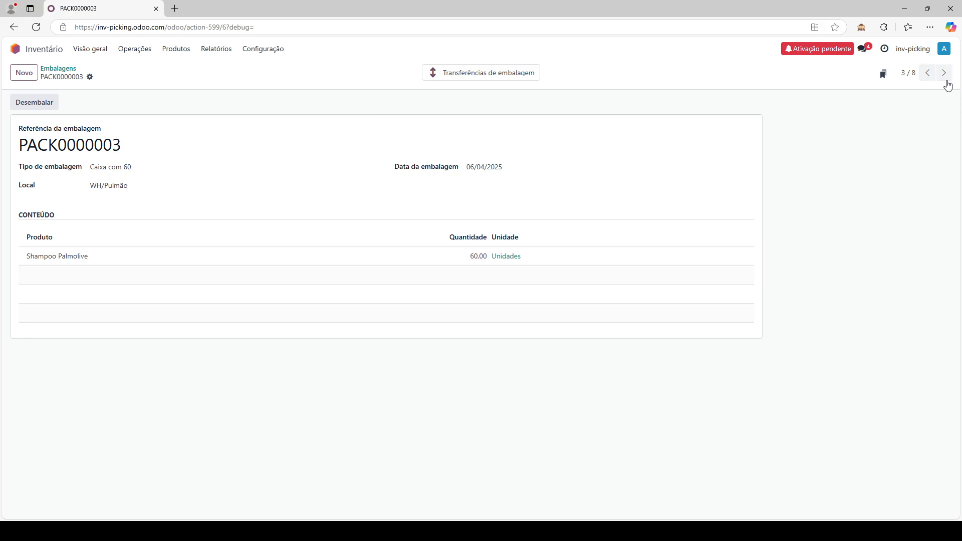
left_click(947, 79)
left_click(946, 80)
left_click(947, 81)
left_click(946, 81)
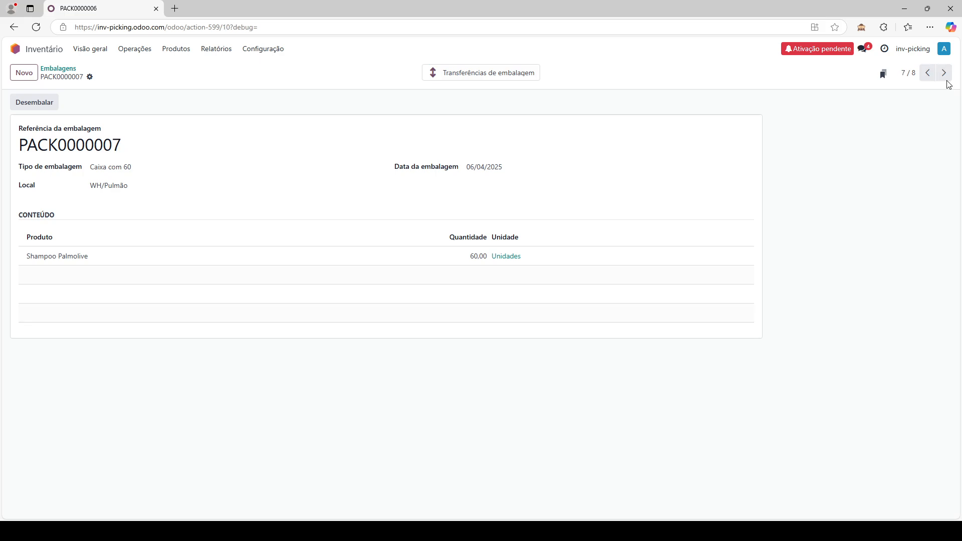
left_click(946, 82)
left_click(134, 47)
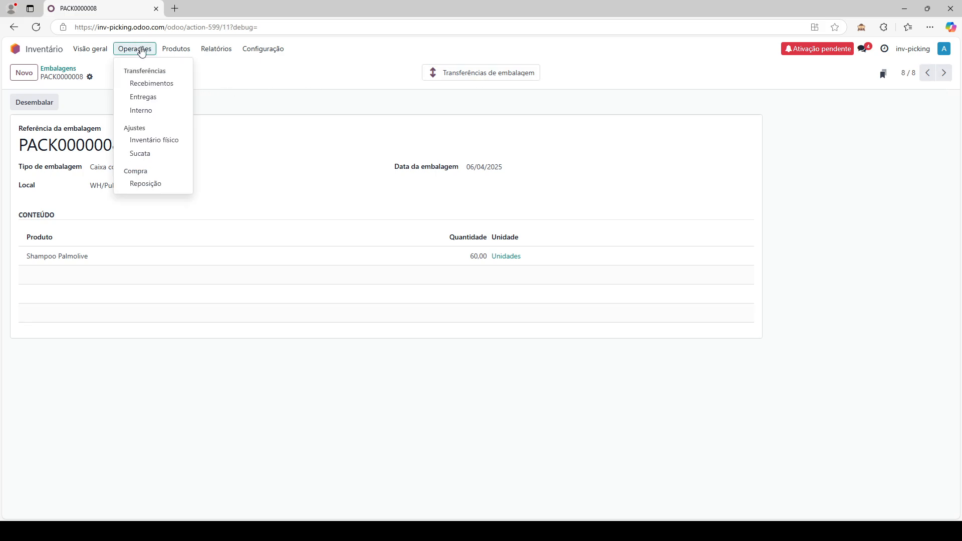
- Review the Reposição replenishment overview, then return to the Odoo home screen of apps
left_click(157, 185)
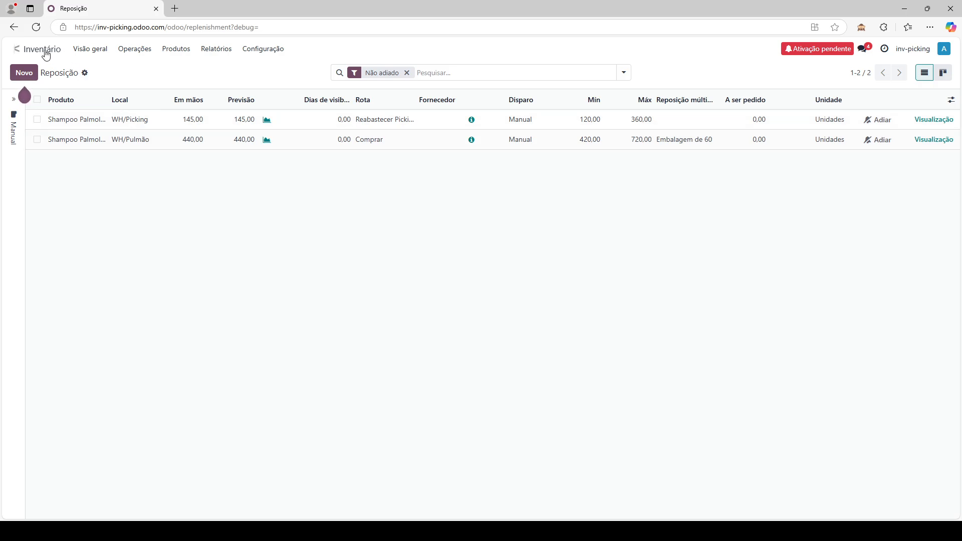
left_click(15, 49)
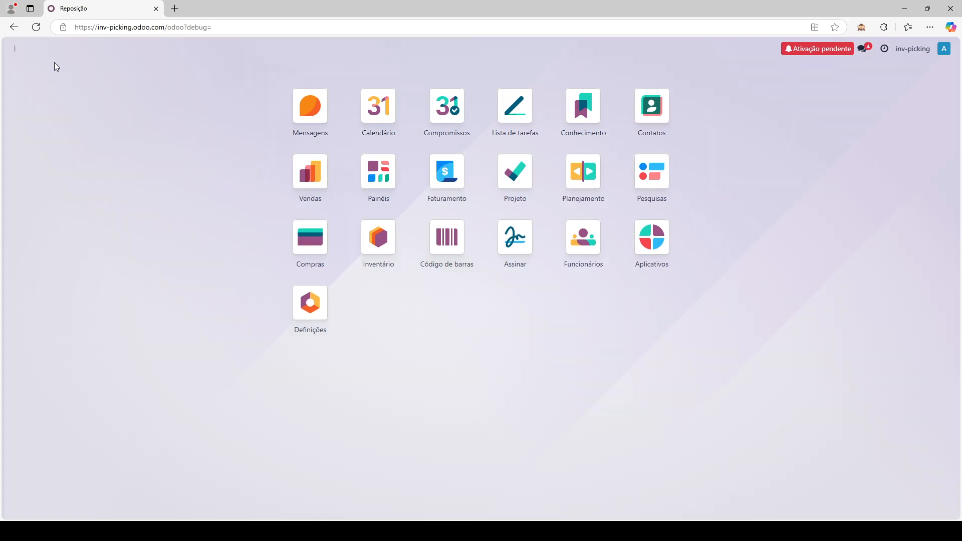
- Start a new Sales quotation for a newly created customer named Cliente
left_click(322, 184)
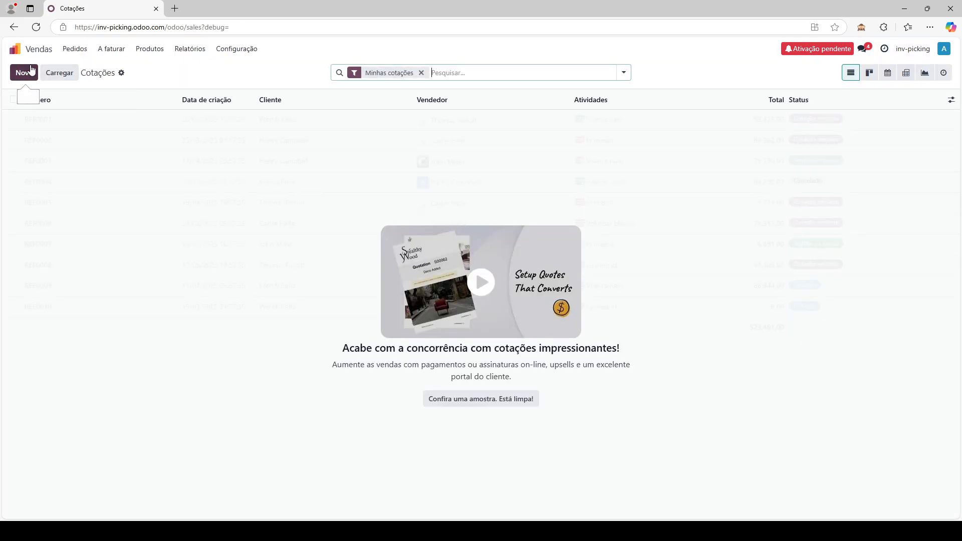
left_click(24, 73)
left_click(80, 156)
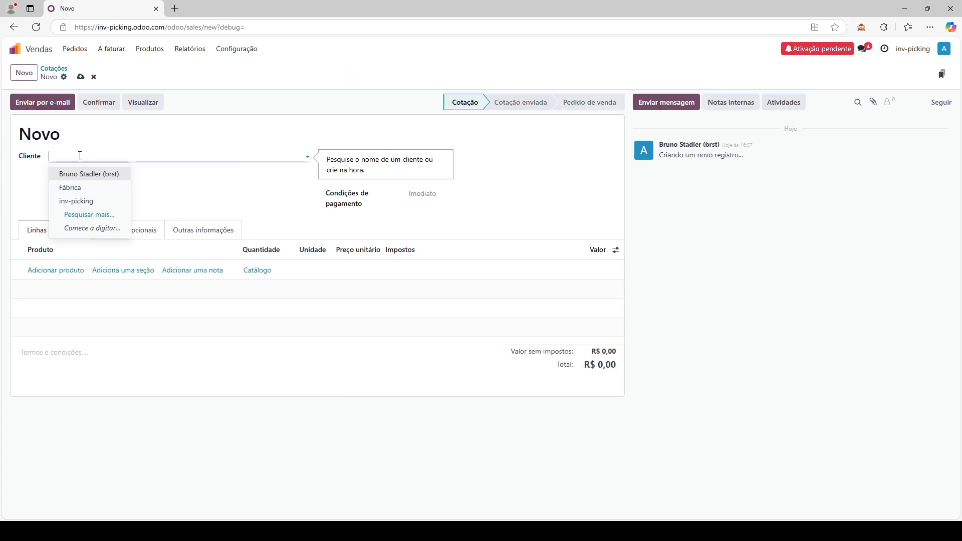
type("Cliente")
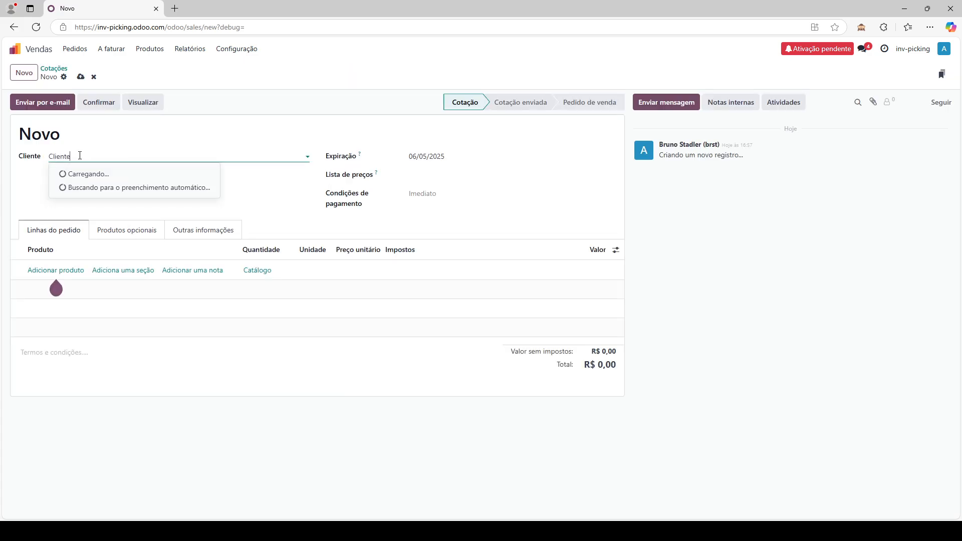
left_click(95, 174)
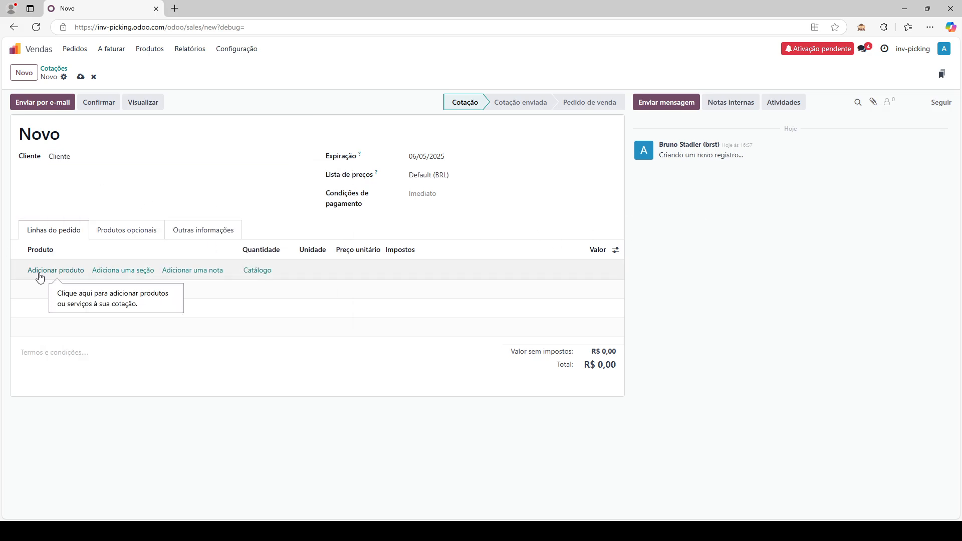
- Add 35 Shampoo Palmolive to the quotation, save it and confirm it as order S00001
left_click(39, 271)
left_click(37, 270)
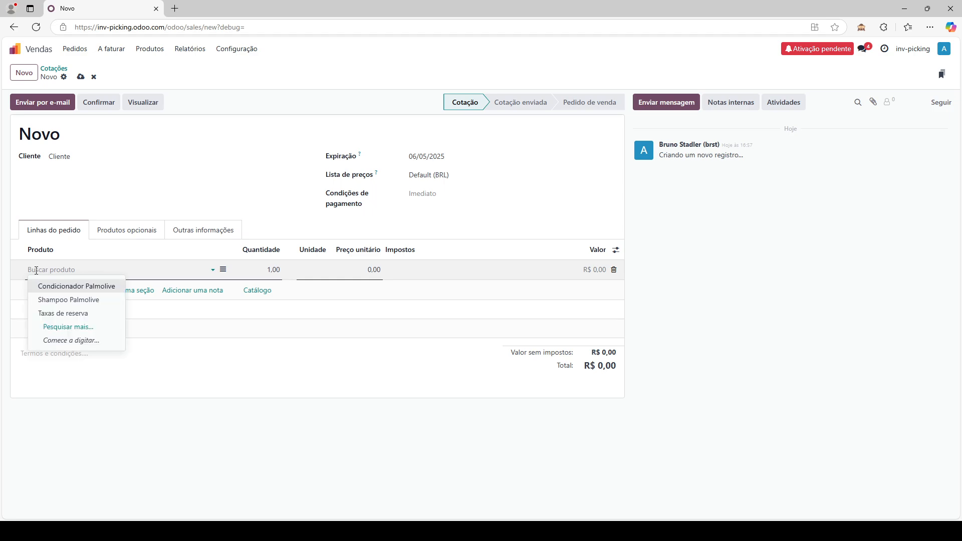
left_click(75, 300)
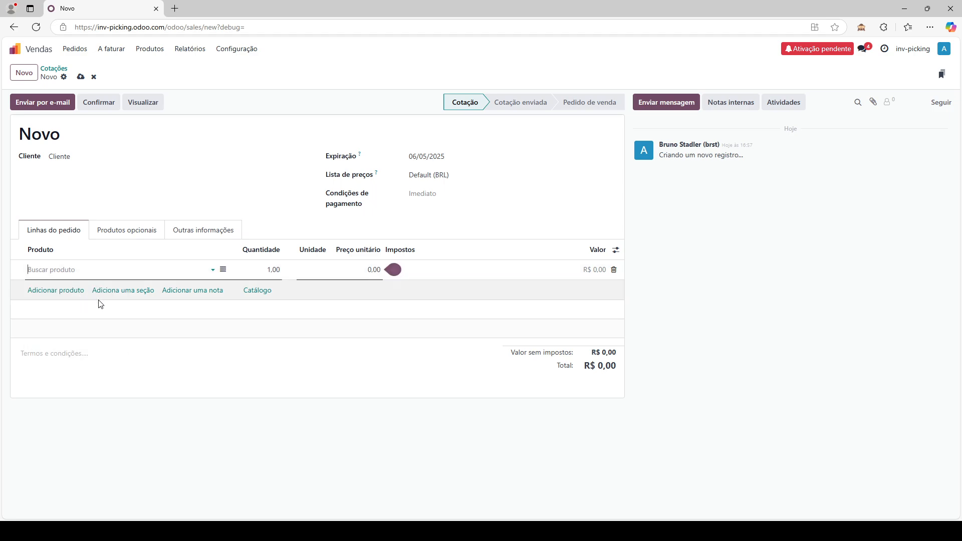
left_click(272, 271)
type("35")
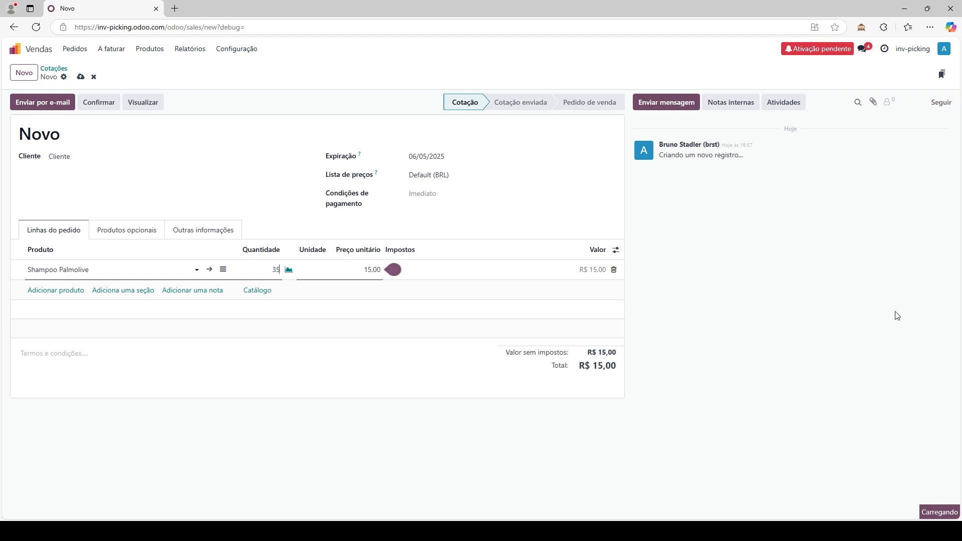
key("shift+Tab")
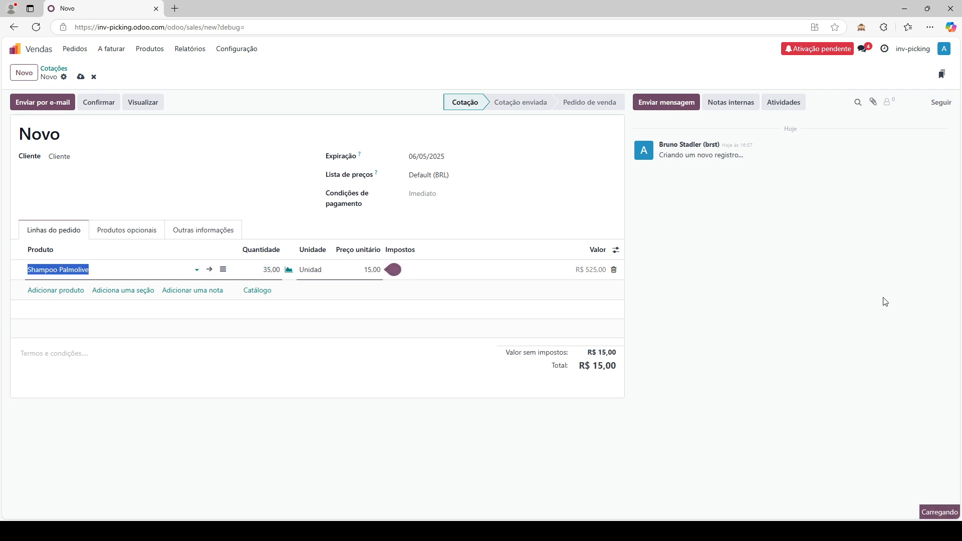
left_click(80, 76)
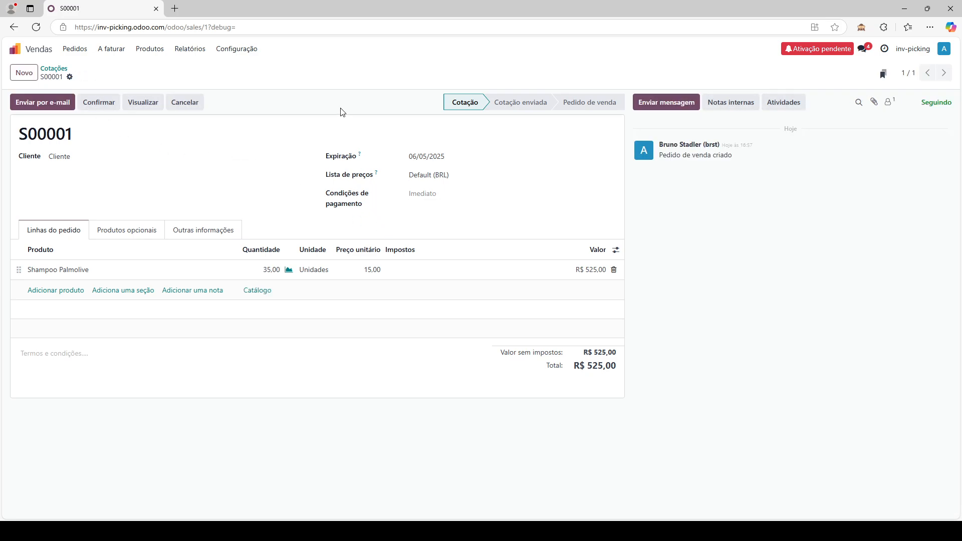
left_click(94, 101)
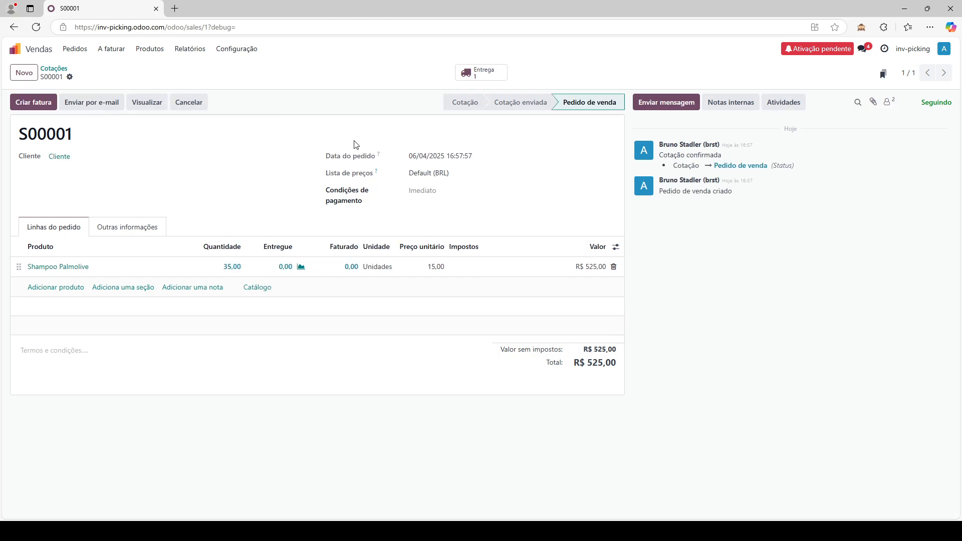
- Validate delivery WH/OUT/00001 of 35 Shampoo Palmolive from WH/Picking, then go back to the app grid
left_click(483, 74)
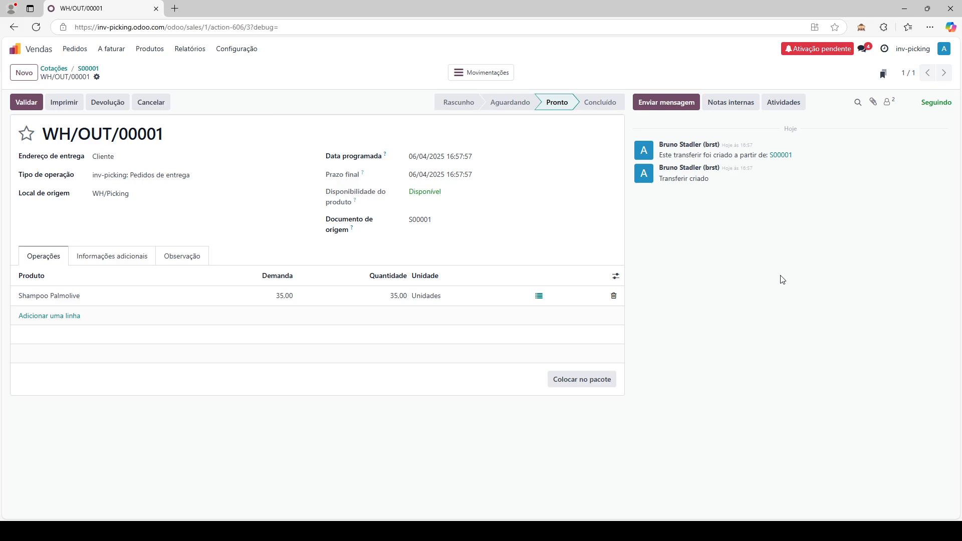
left_click(539, 297)
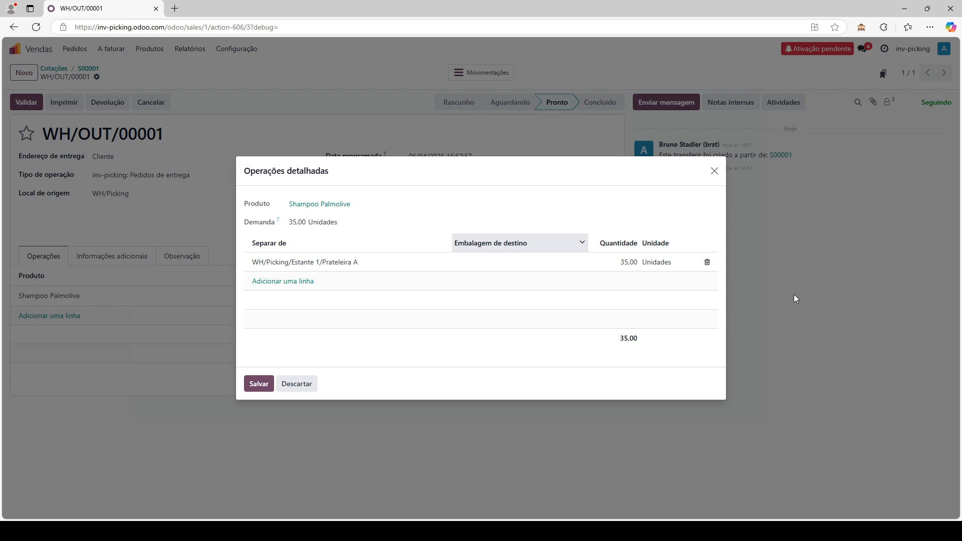
left_click(715, 171)
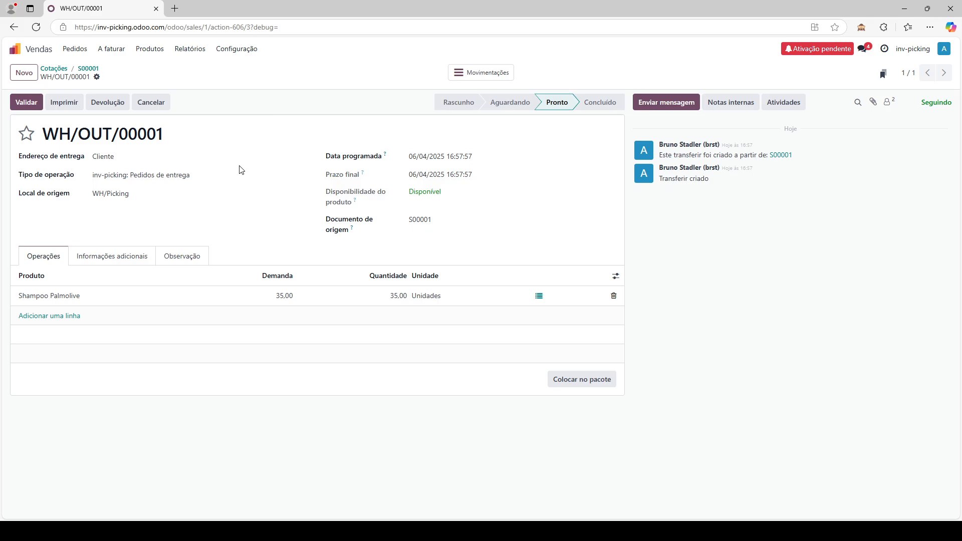
left_click(26, 102)
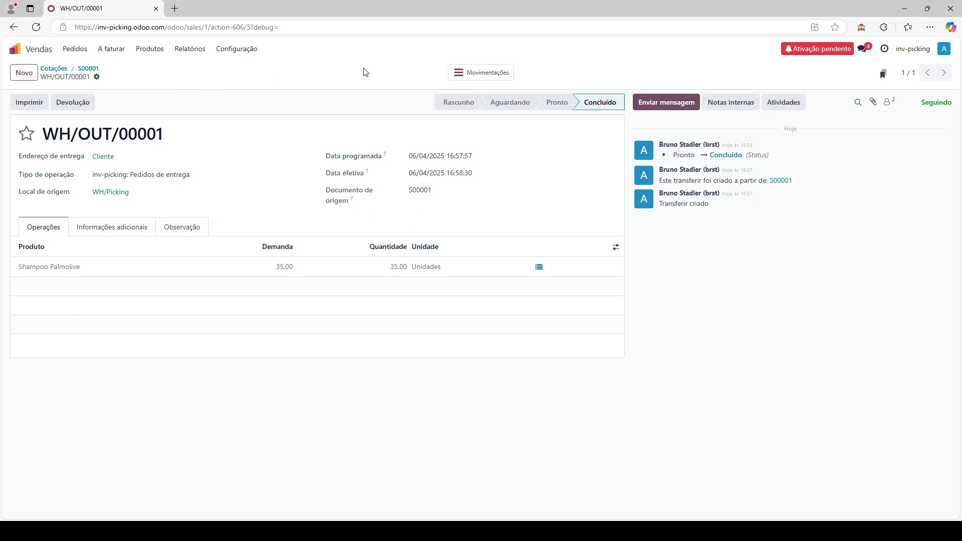
left_click(49, 49)
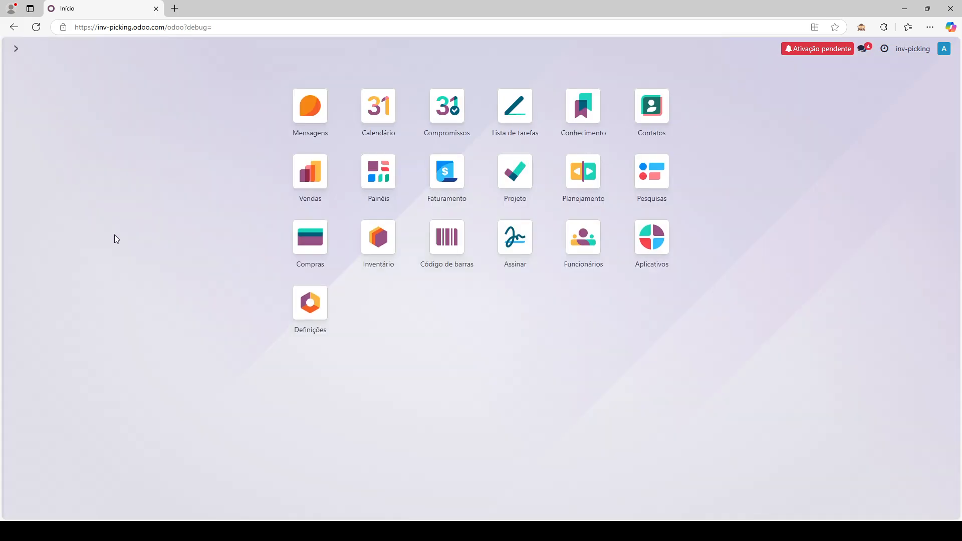
- Open Inventory's Reposição list with the WH/Picking and WH/Pulmão Shampoo Palmolive rules
left_click(364, 244)
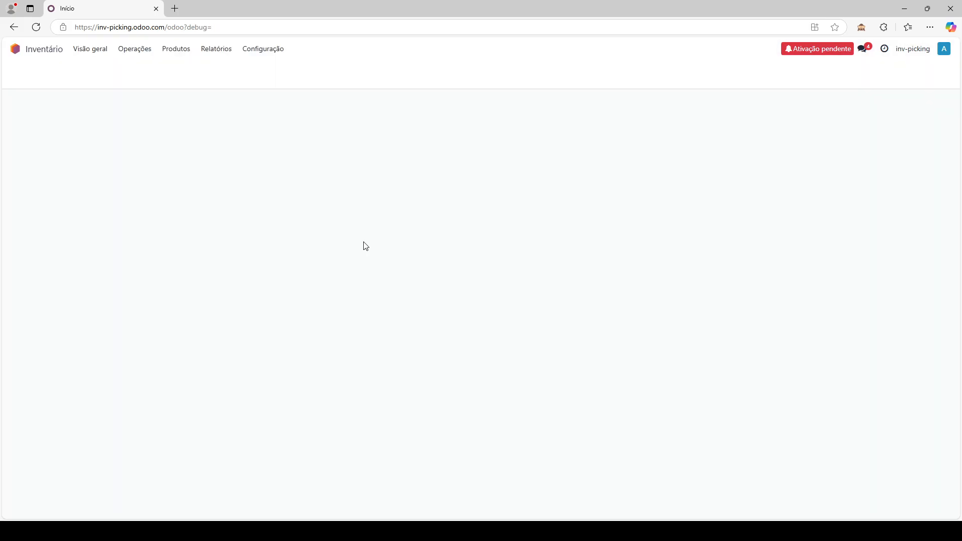
left_click(146, 53)
left_click(155, 184)
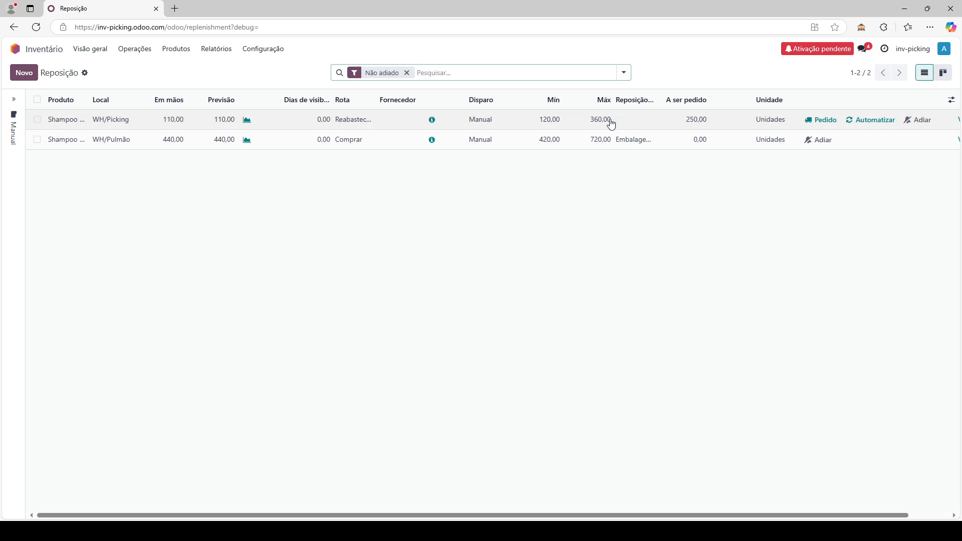
- Automate the WH/Picking Shampoo Palmolive reorder rule from the Reposição list
left_click(616, 199)
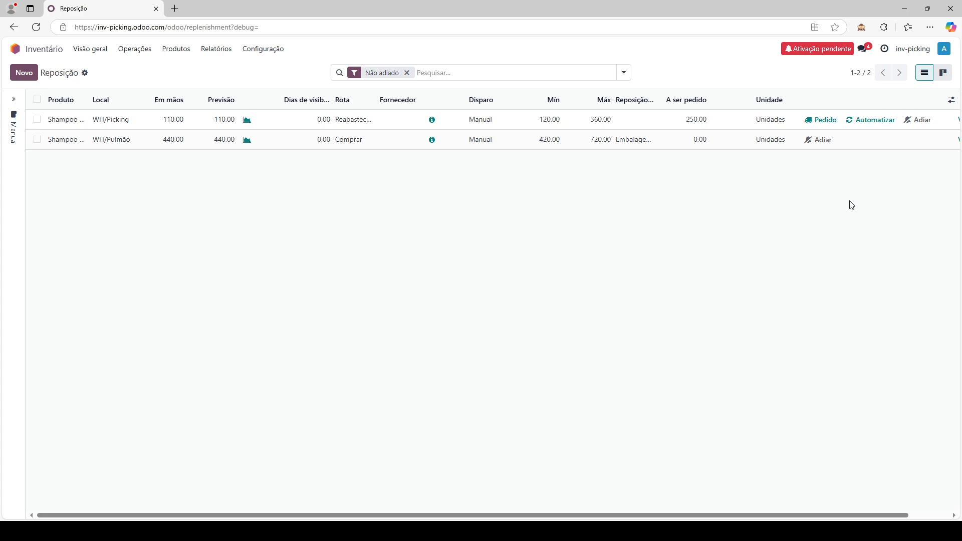
left_click(873, 128)
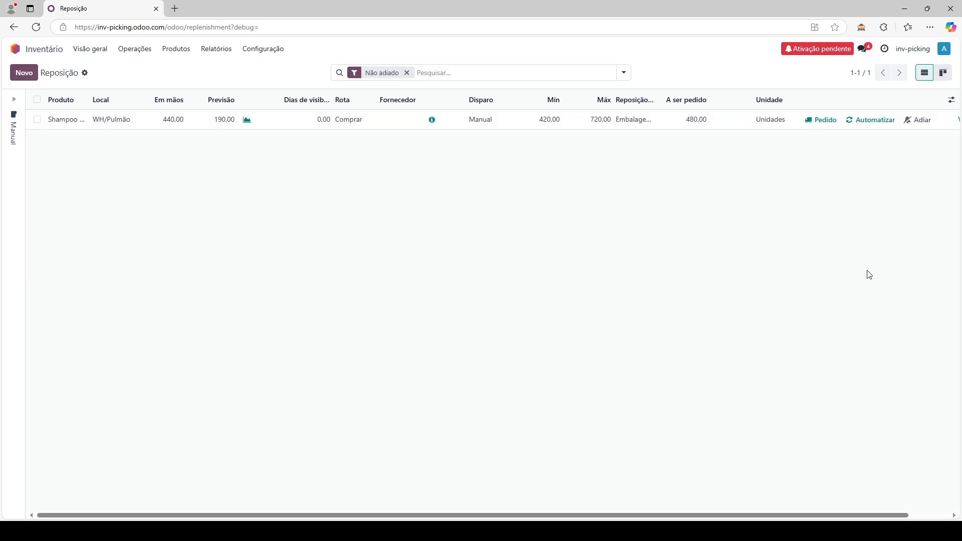
left_click(134, 51)
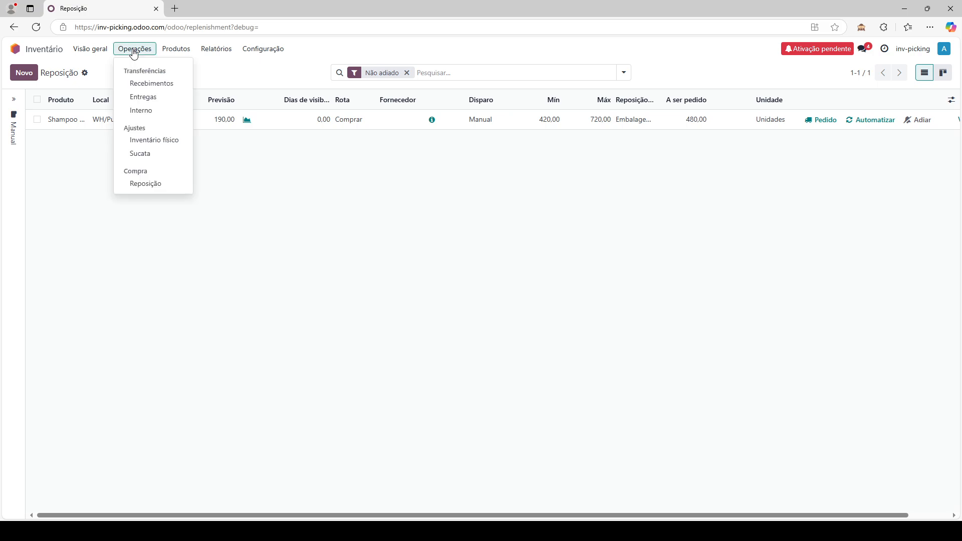
left_click(146, 110)
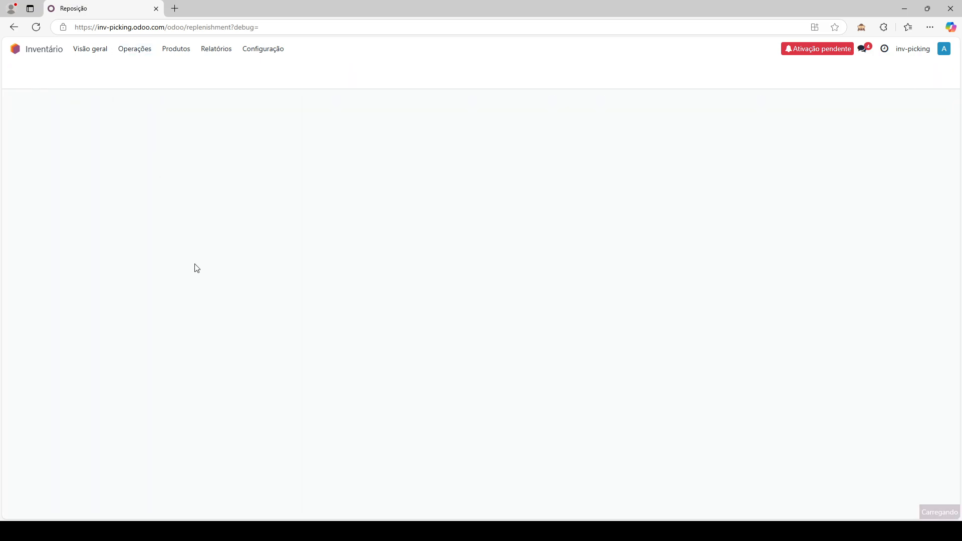
left_click(148, 120)
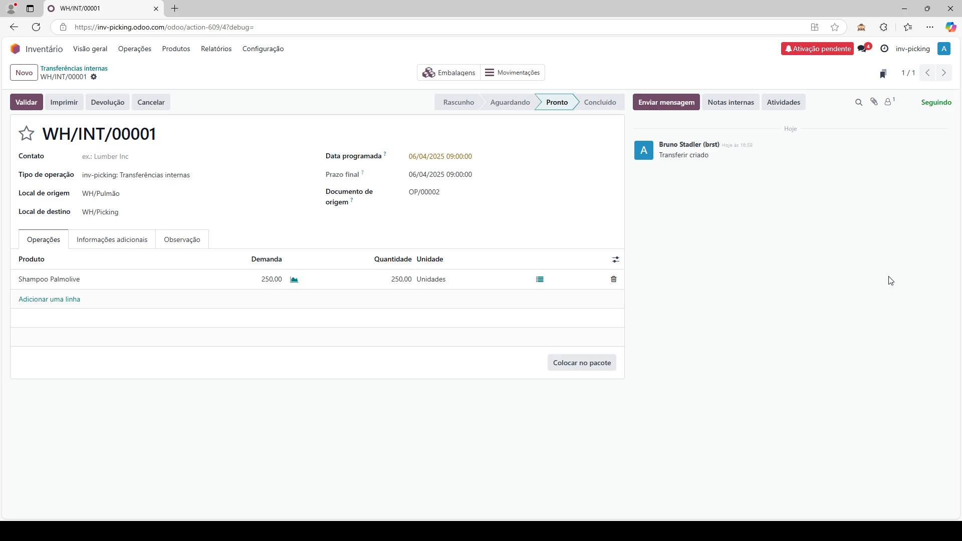
left_click(133, 50)
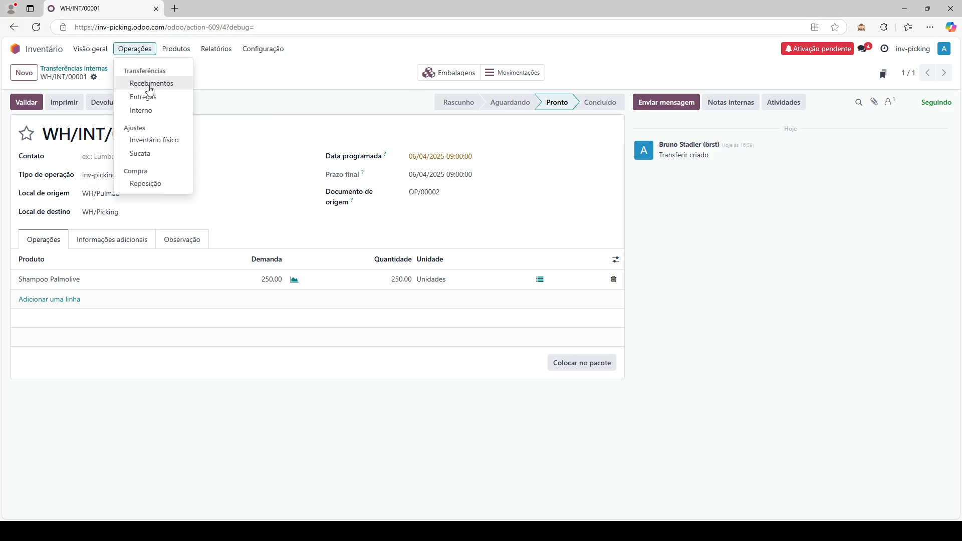
left_click(168, 185)
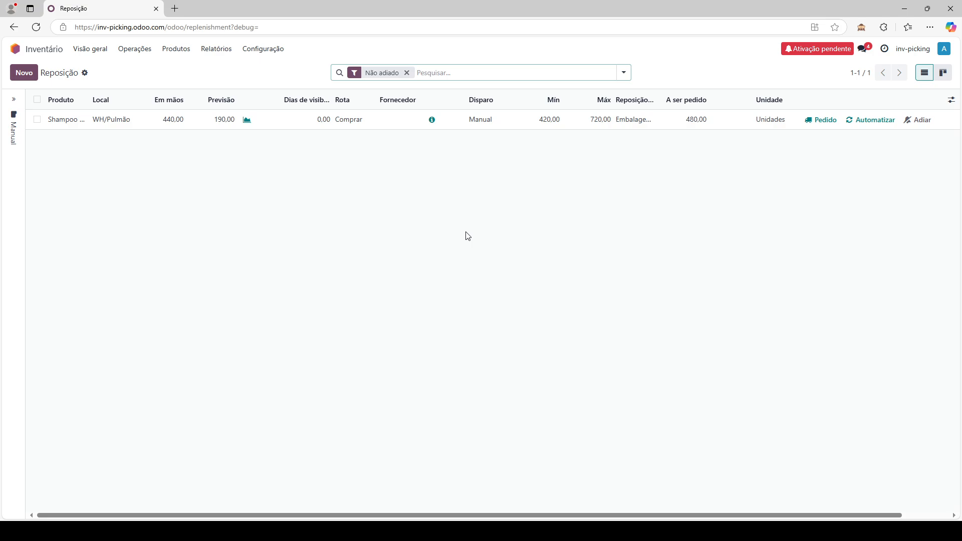
- Set the Reposição Disparo filter to Tudo so both automatic and manual shampoo rules show
left_click(13, 99)
left_click(32, 184)
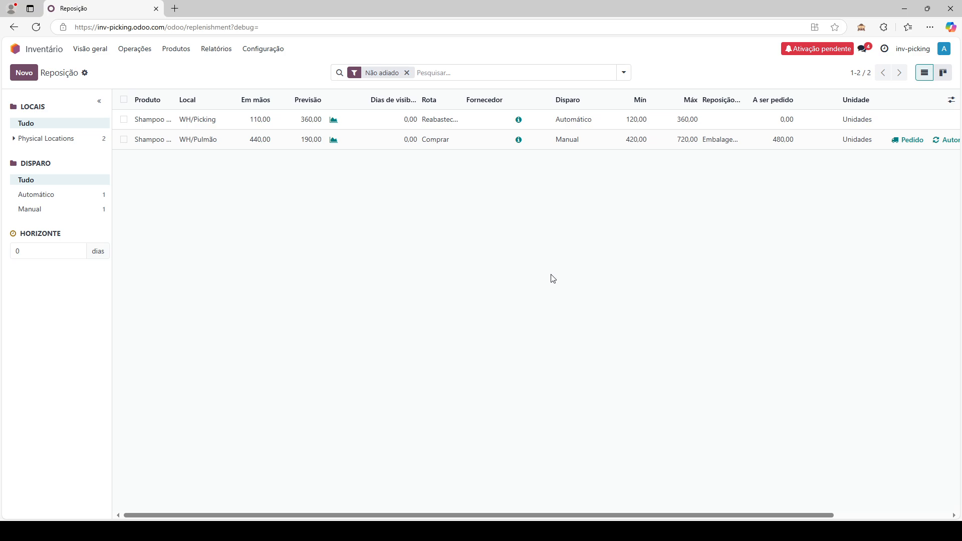
left_click(134, 52)
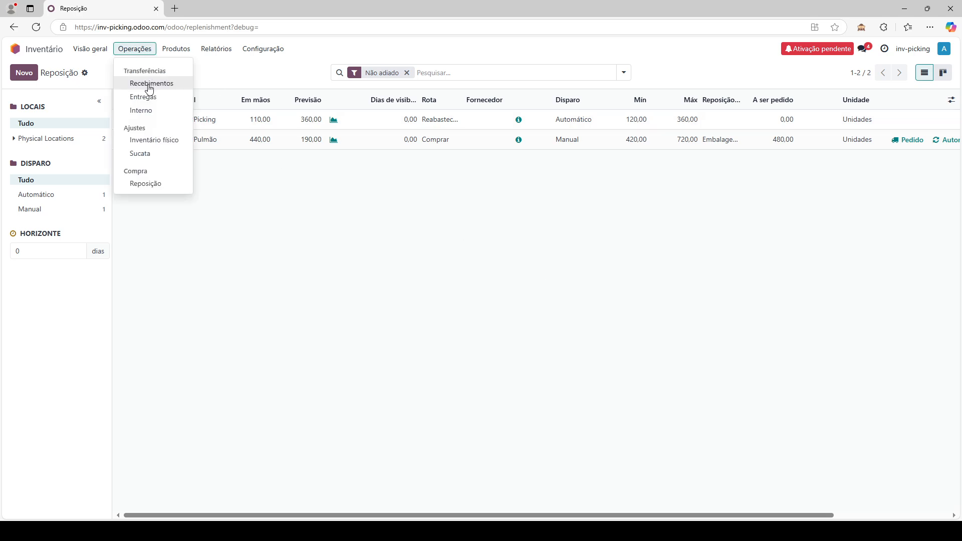
- Review internal transfer WH/INT/00001, then go back to the Reposição list
left_click(158, 108)
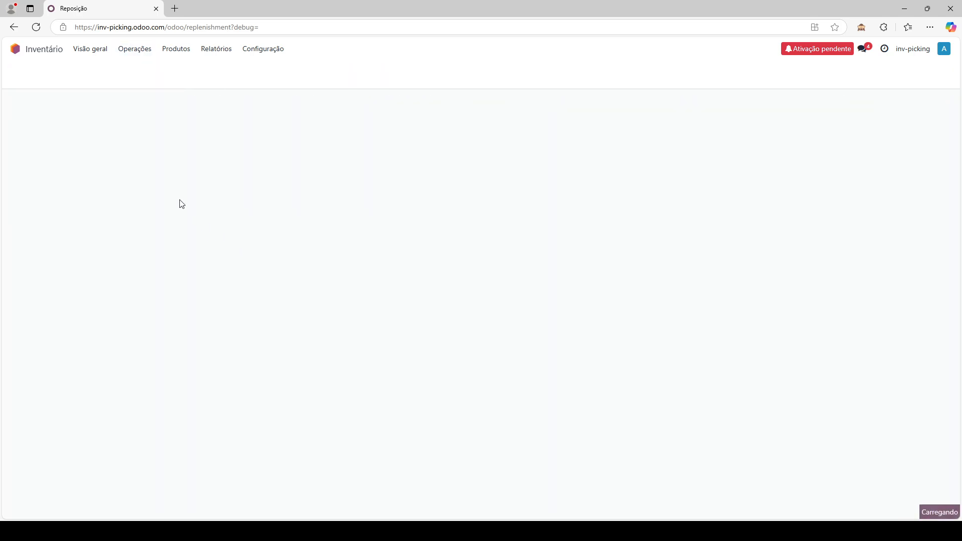
left_click(125, 125)
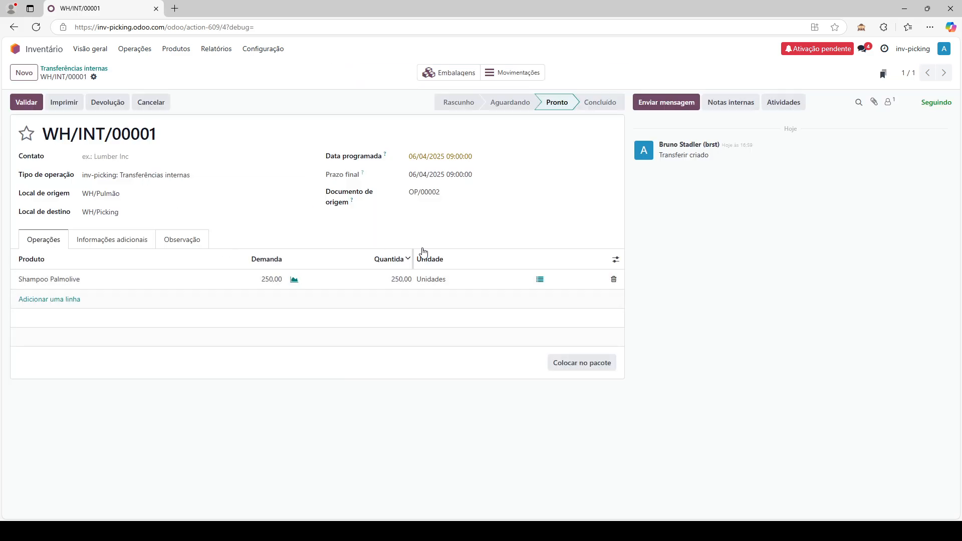
left_click(124, 53)
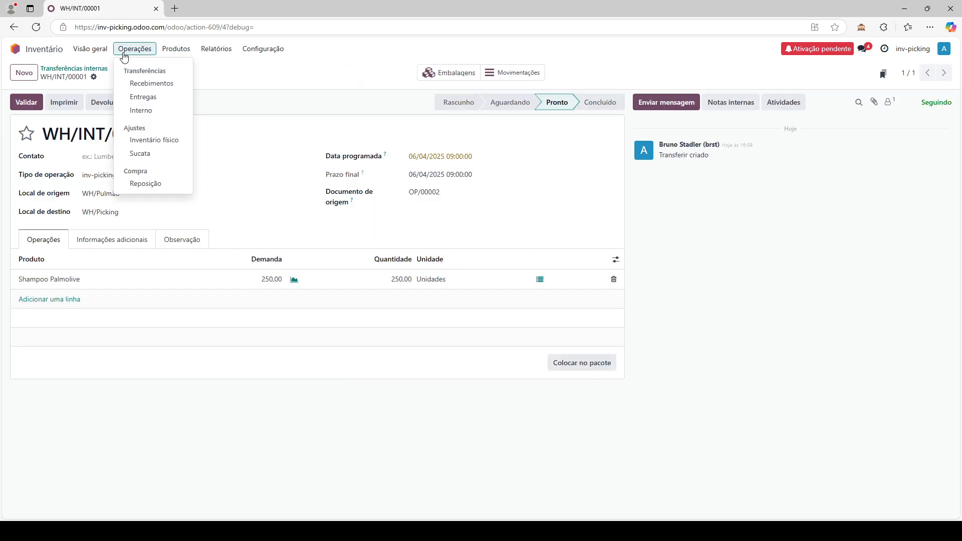
left_click(175, 188)
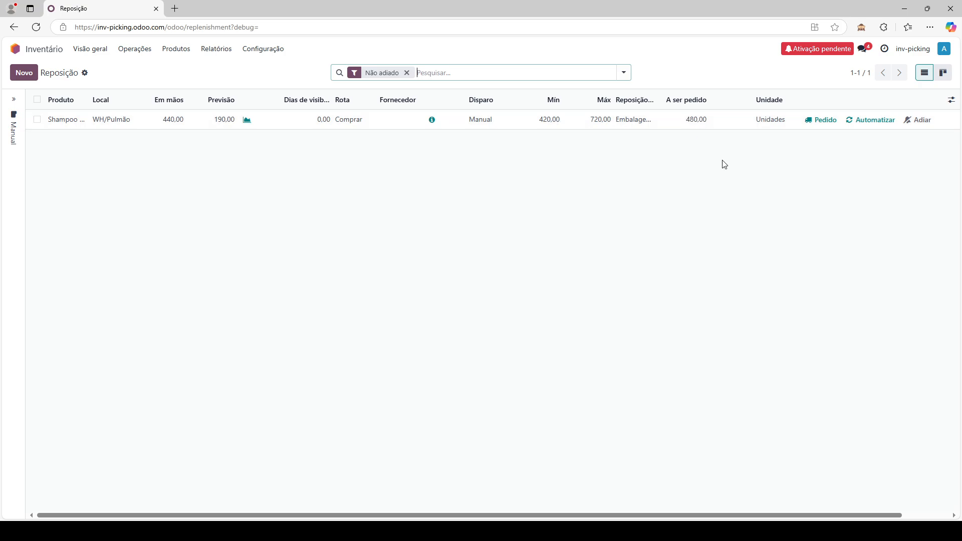
- Automate the WH/Pulmão shampoo rule and set the Disparo filter to Tudo
left_click(865, 123)
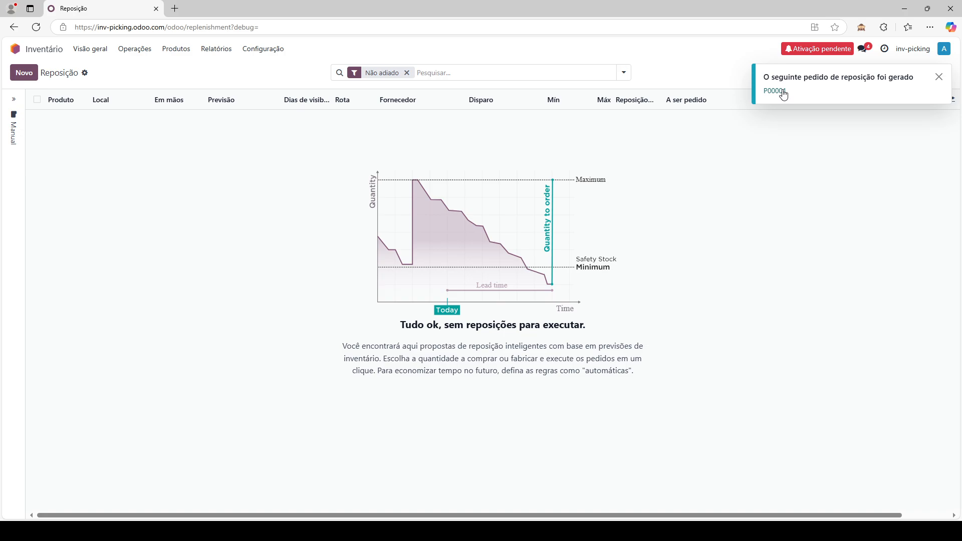
left_click(14, 99)
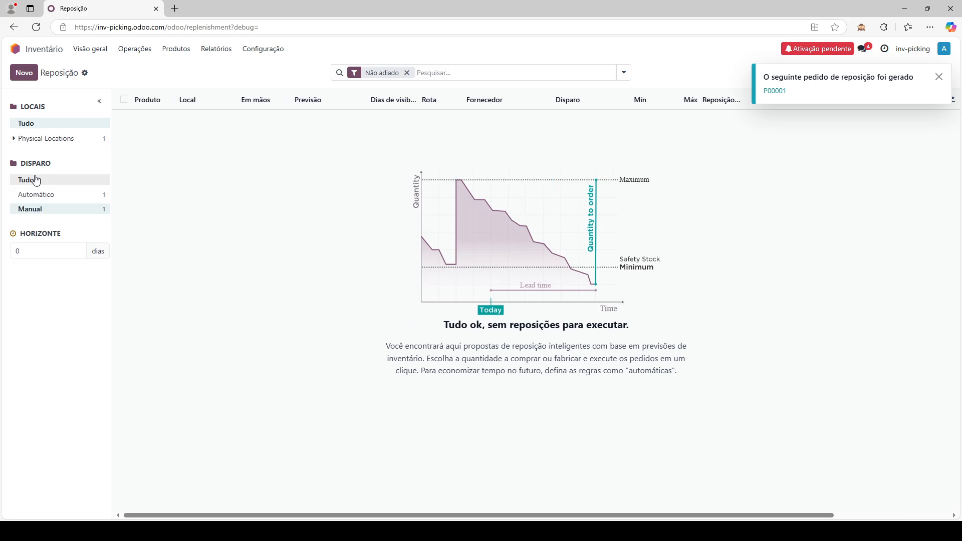
left_click(36, 180)
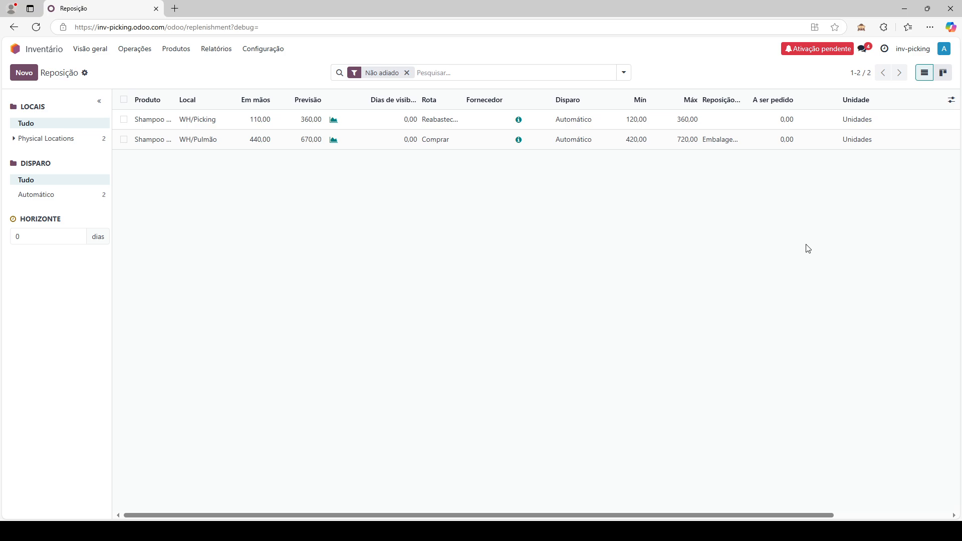
- Activate developer mode from the Inventory settings page
left_click(279, 49)
left_click(290, 76)
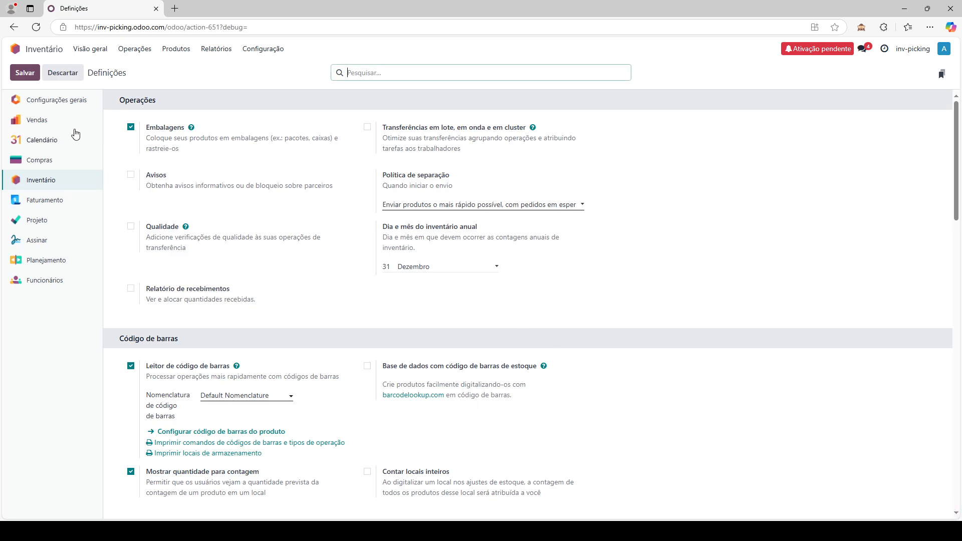
left_click(67, 96)
scroll(487, 263, "down", 10)
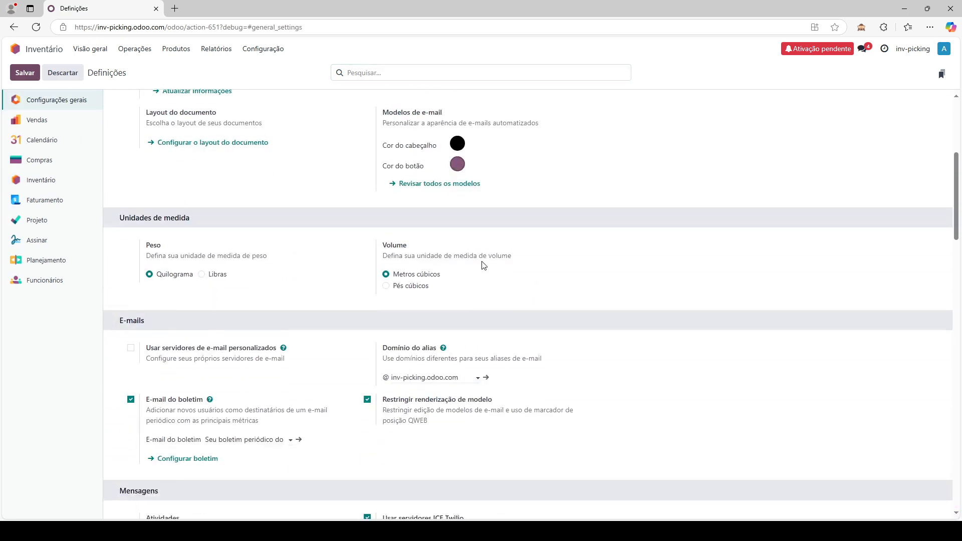
scroll(502, 279, "down", 3)
left_click_drag(956, 301, 960, 512)
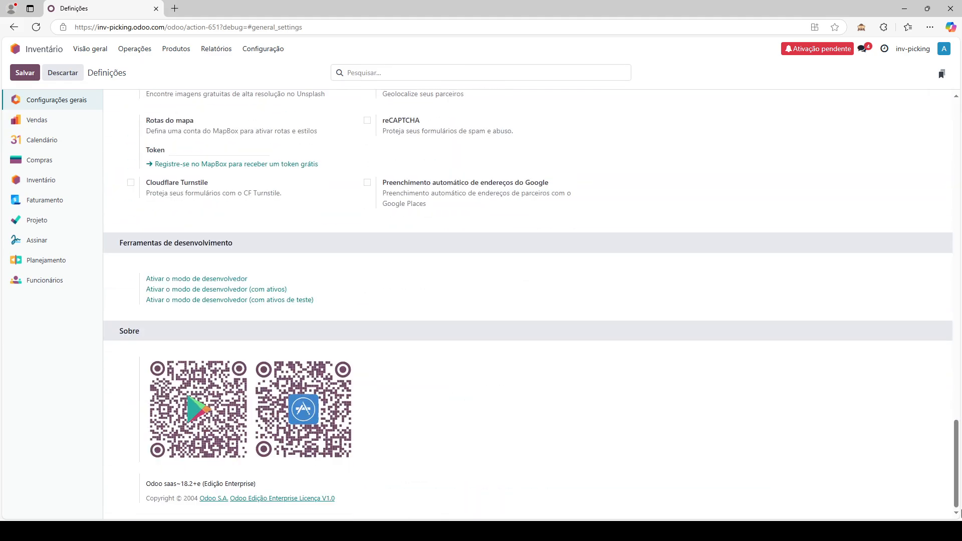
left_click(228, 280)
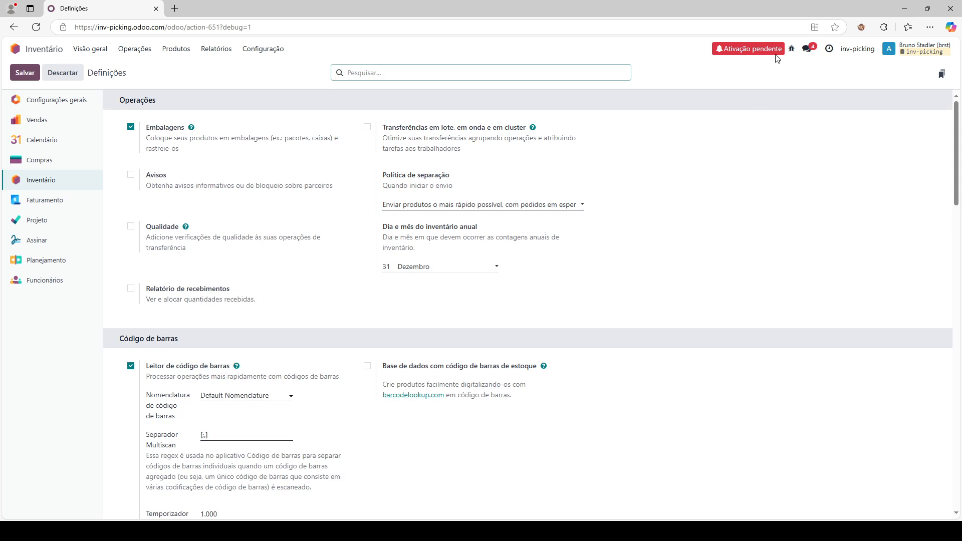
left_click(793, 50)
left_click(793, 51)
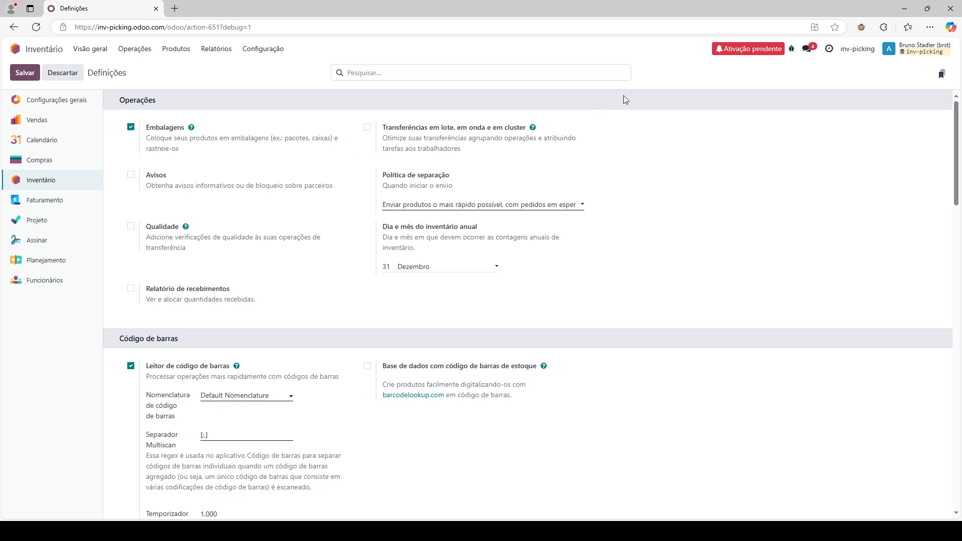
- Open Ações programadas through the command palette and filter it by Executar
key("ctrl+k")
type("/ aç")
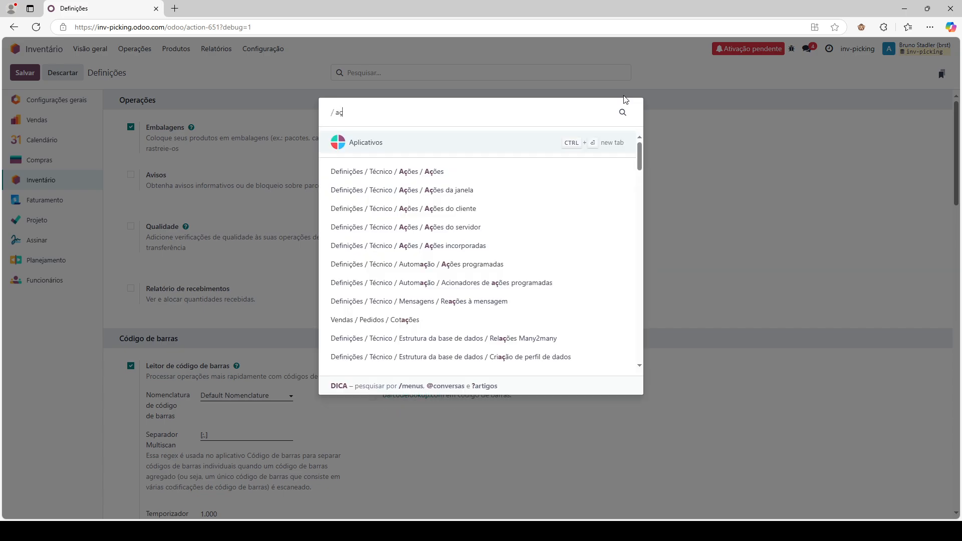
type("ões pro")
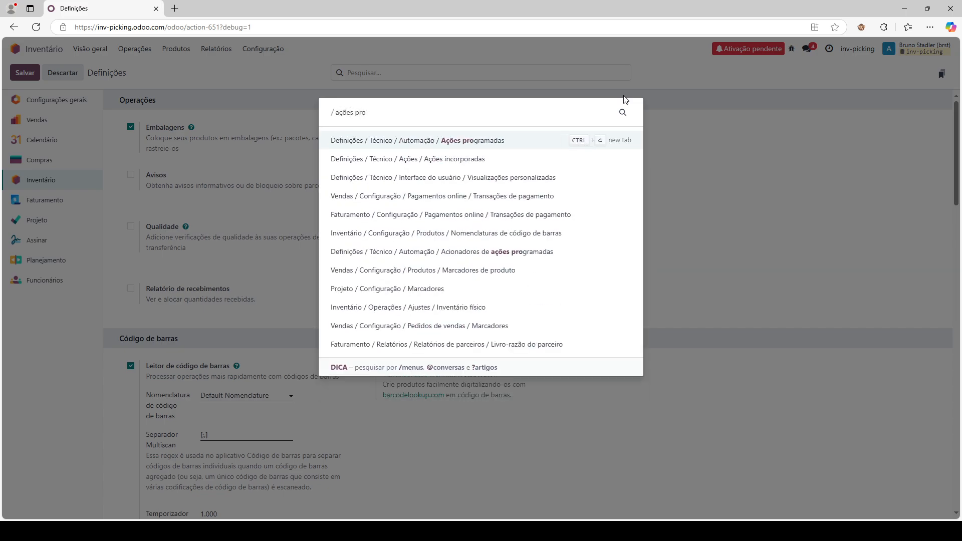
key("Return")
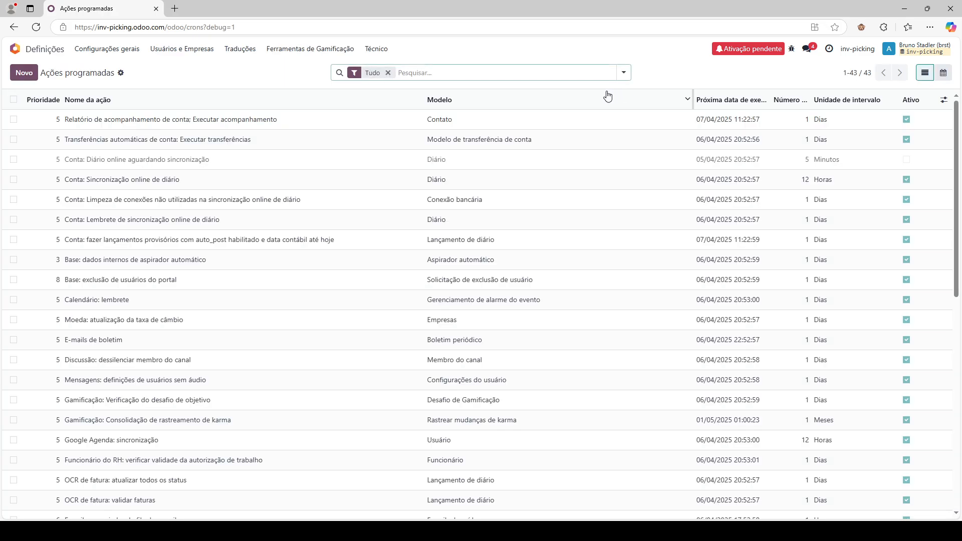
type("Executar")
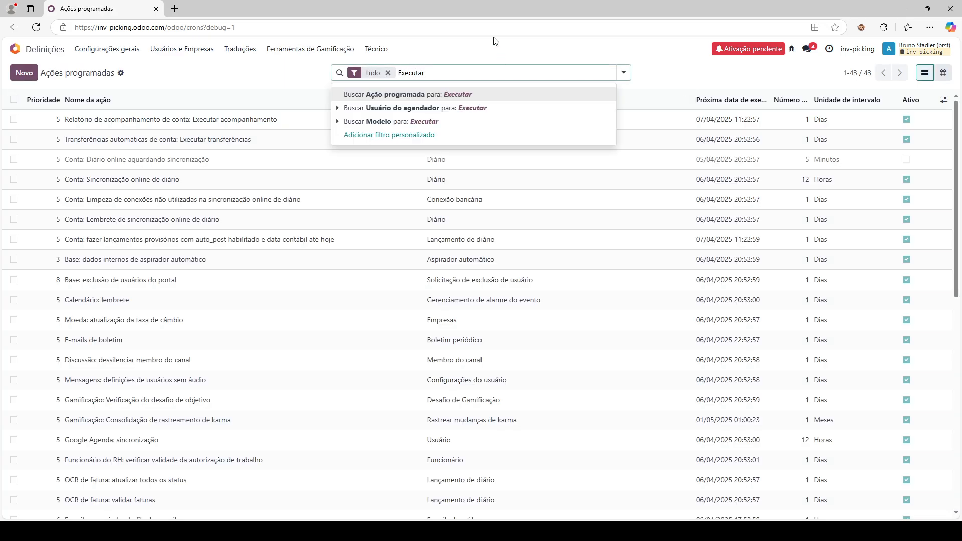
key("Return")
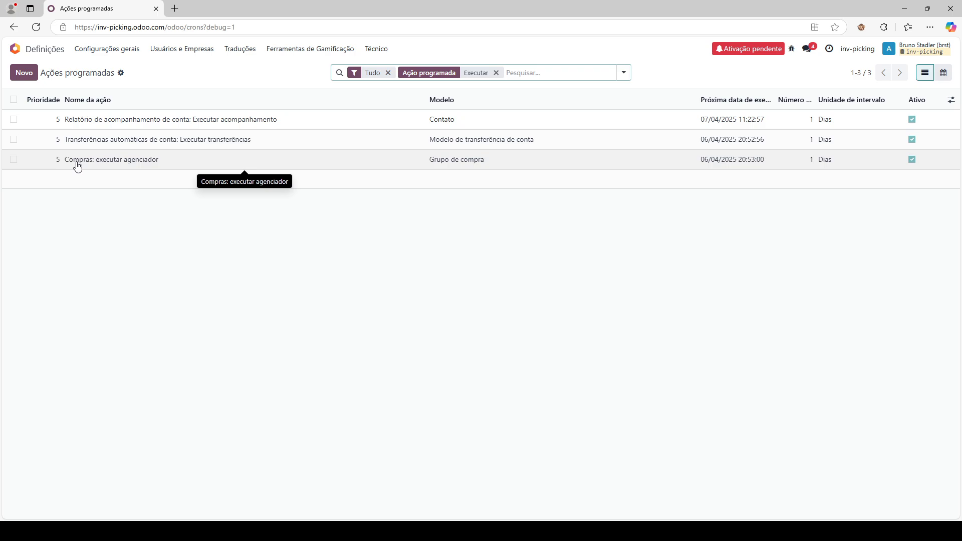
- Set Compras: executar agenciador to run every 6 Horas and save it
left_click(108, 159)
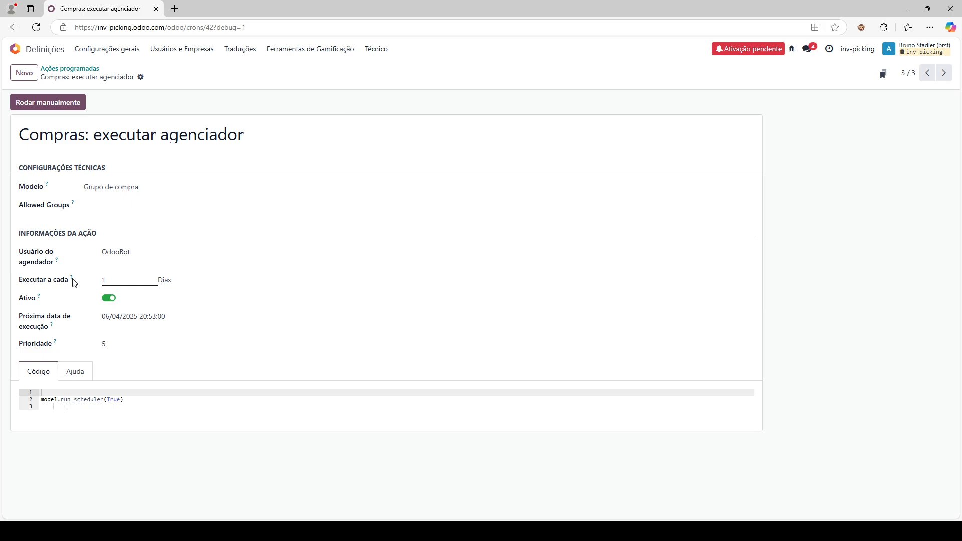
mouse_move(73, 282)
left_click(126, 282)
type("6")
left_click(165, 280)
left_click(181, 310)
left_click(891, 305)
left_click(157, 76)
- Change the scheduler interval to every 30 minutes and save
left_click(180, 294)
double_click(126, 284)
type("30")
left_click(157, 76)
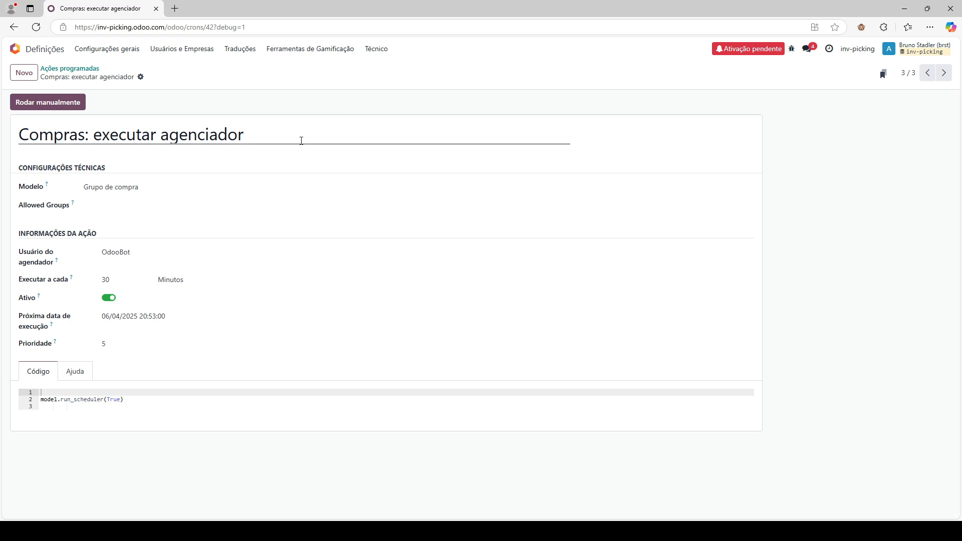
- Set the scheduler interval to every 2 Horas and save
left_click(129, 277)
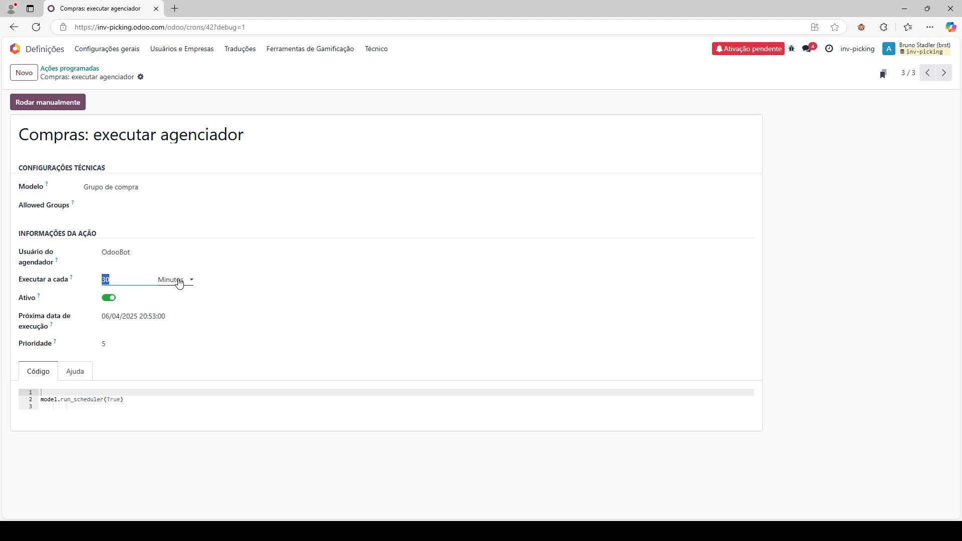
type("2")
left_click(165, 280)
left_click(186, 311)
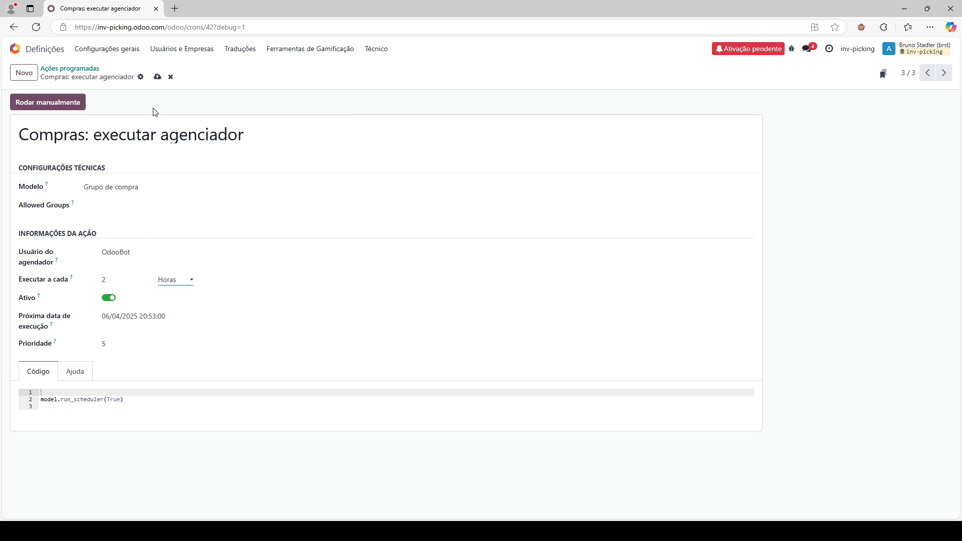
left_click(158, 77)
- From the Inventory overview, open the ready internal transfer WH/INT/00001
left_click(58, 50)
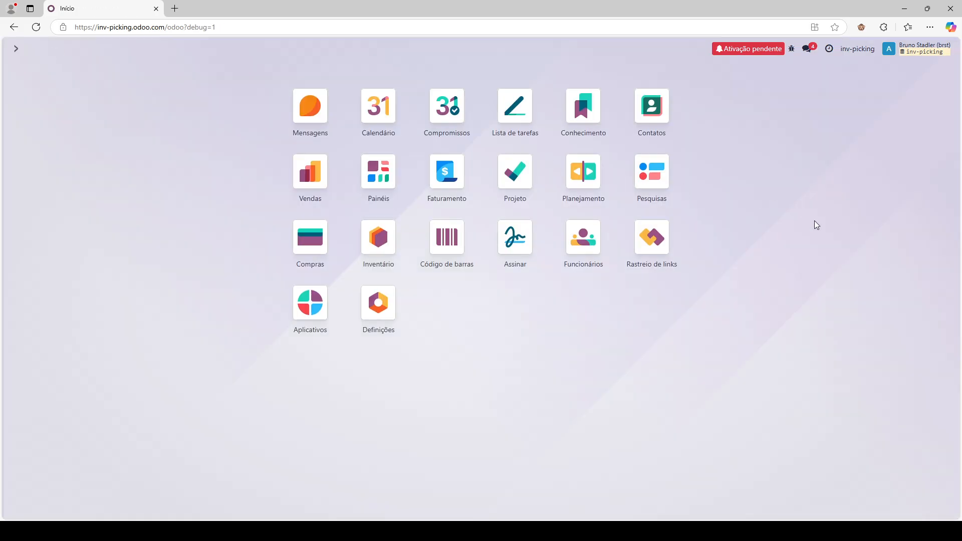
left_click(374, 240)
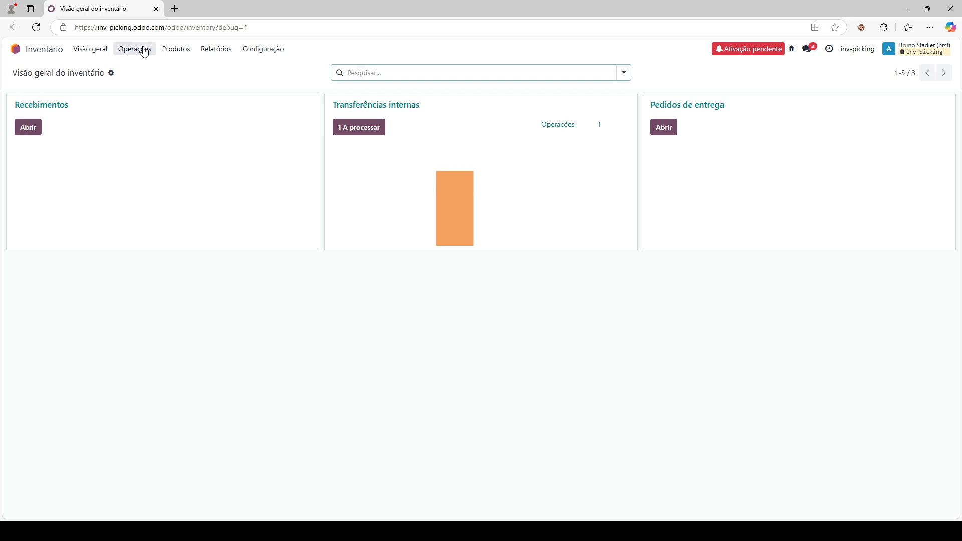
left_click(360, 131)
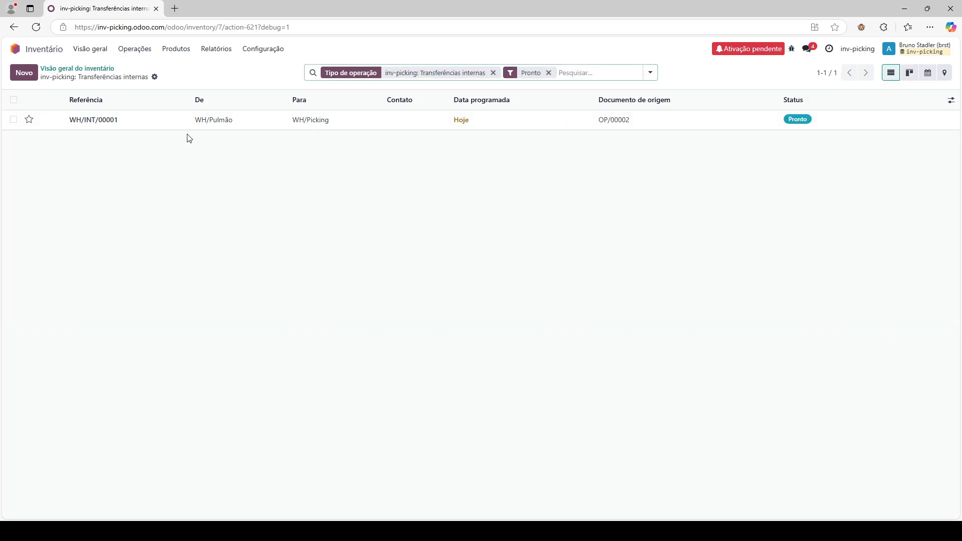
left_click(189, 122)
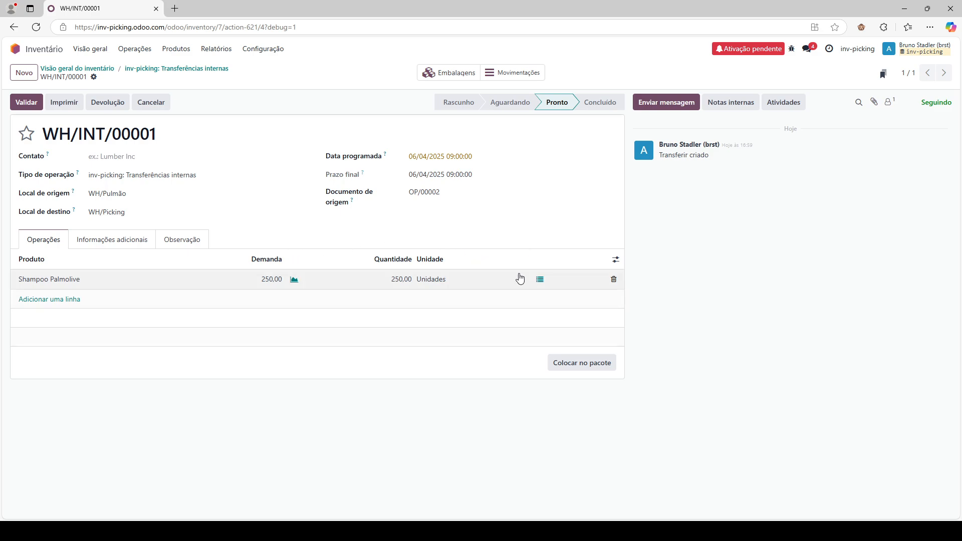
- Review the Shampoo Palmolive detailed operations, including destination package PACK0000004
left_click(540, 280)
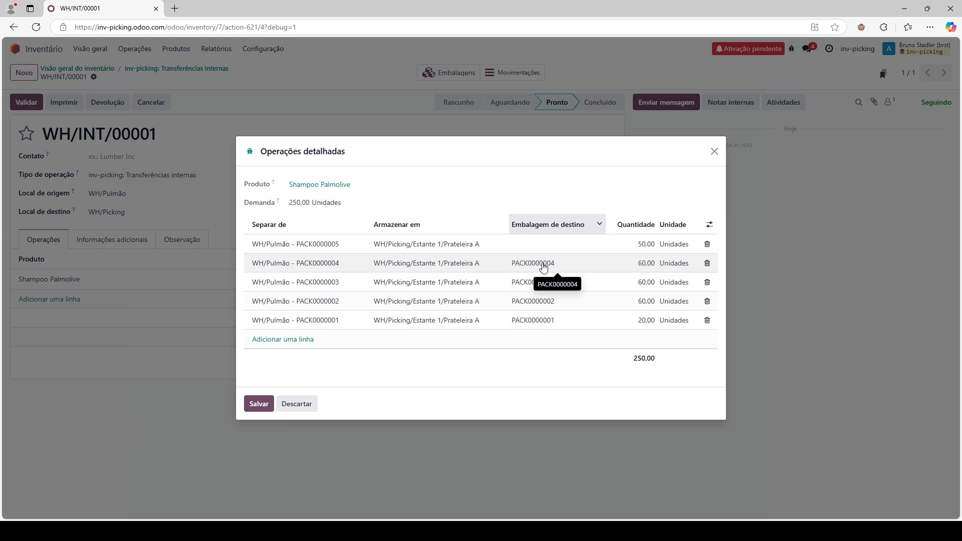
left_click(713, 153)
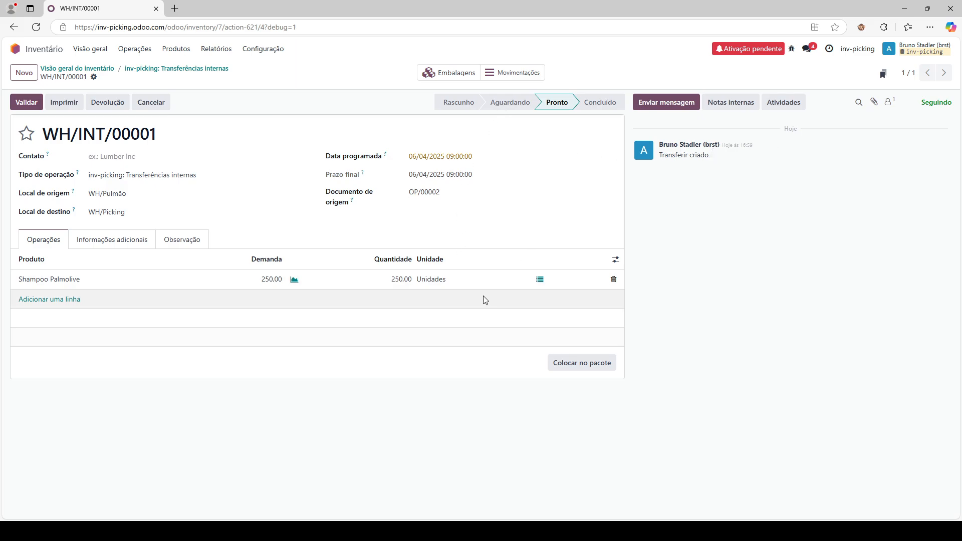
left_click(540, 280)
left_click(536, 263)
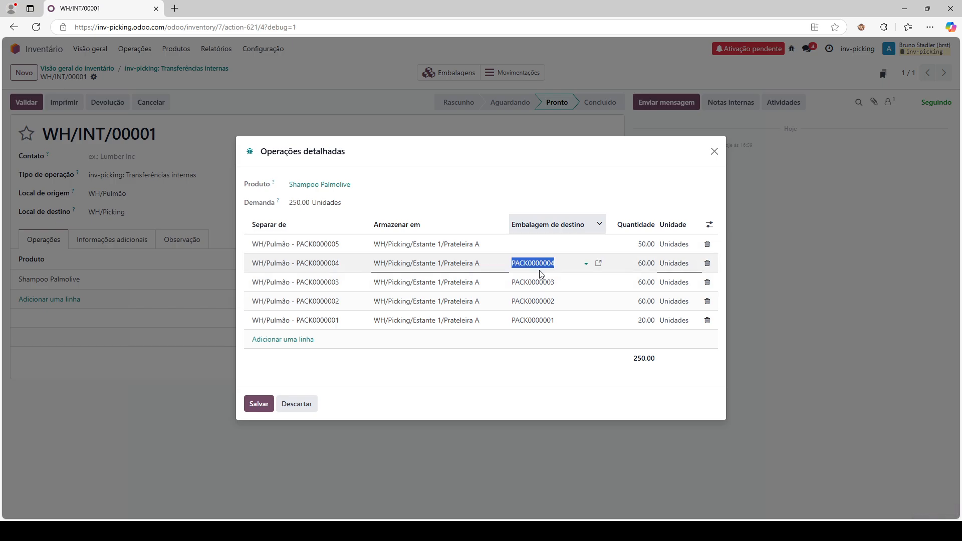
left_click(714, 153)
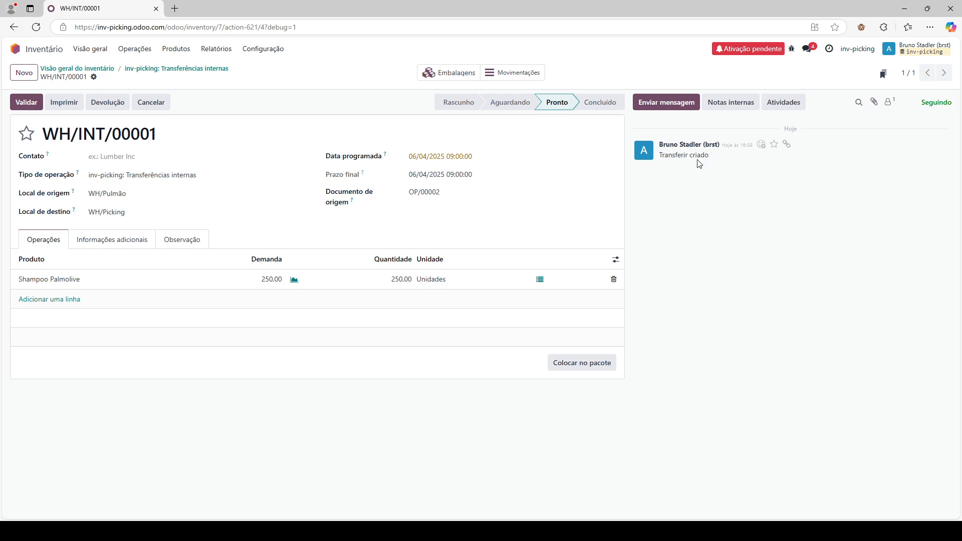
- Unpack the transfer's packages PACK0000001 through PACK0000004 one after another
left_click(453, 74)
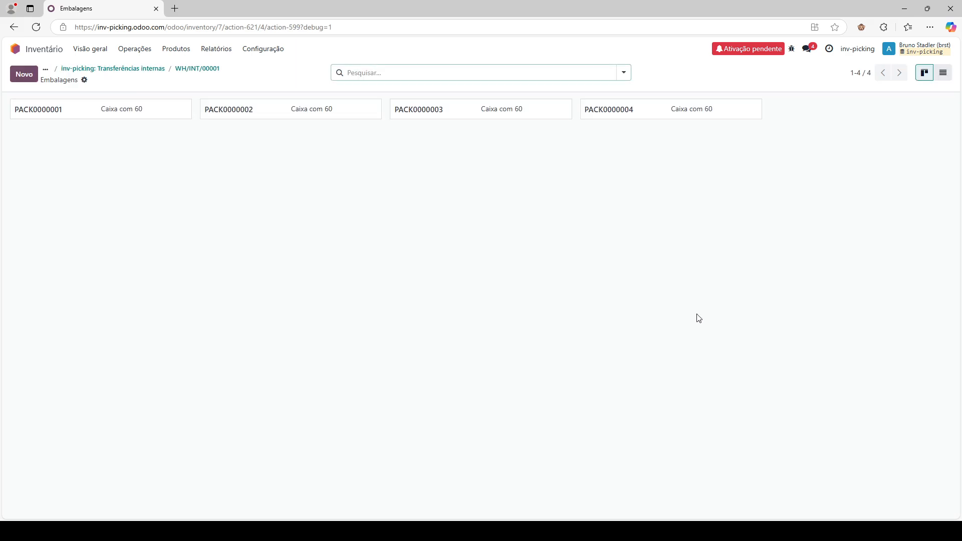
left_click(126, 110)
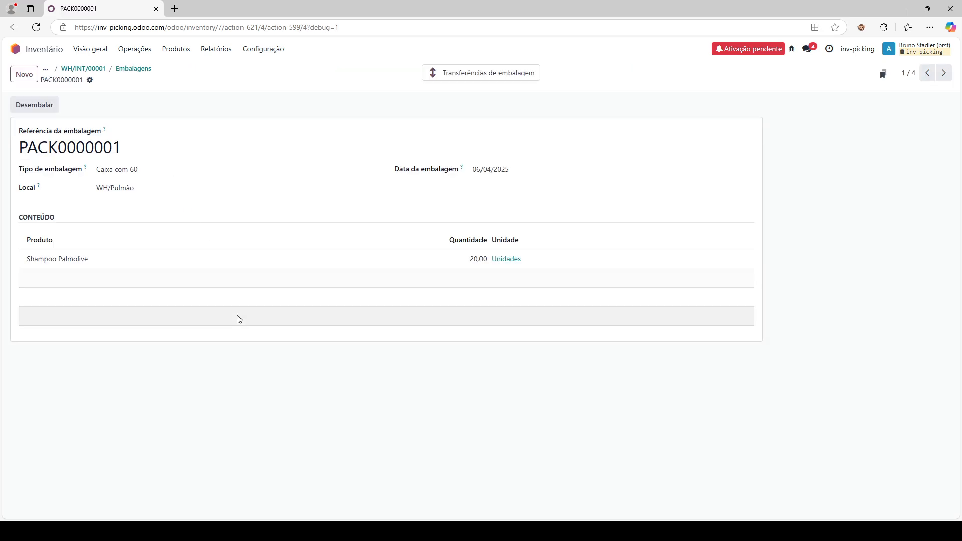
left_click(47, 107)
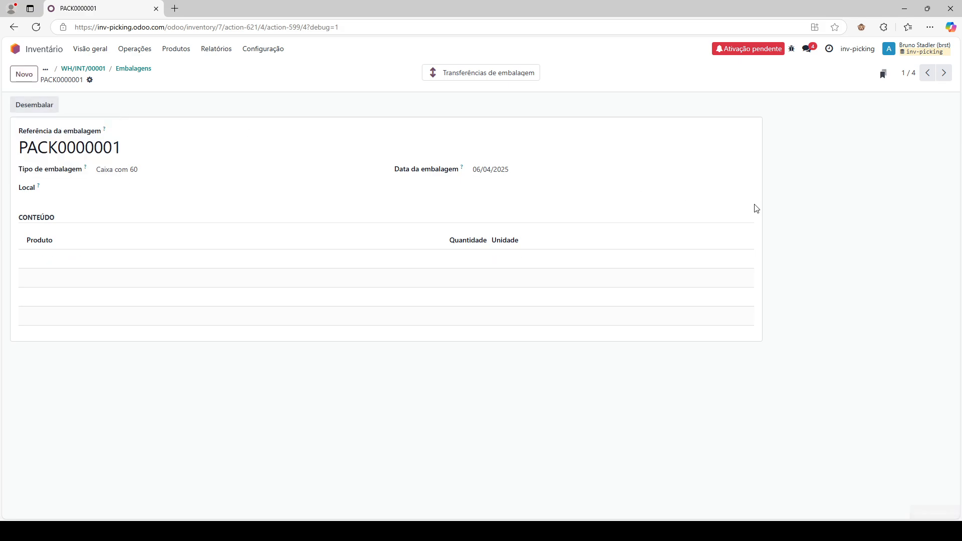
left_click(945, 73)
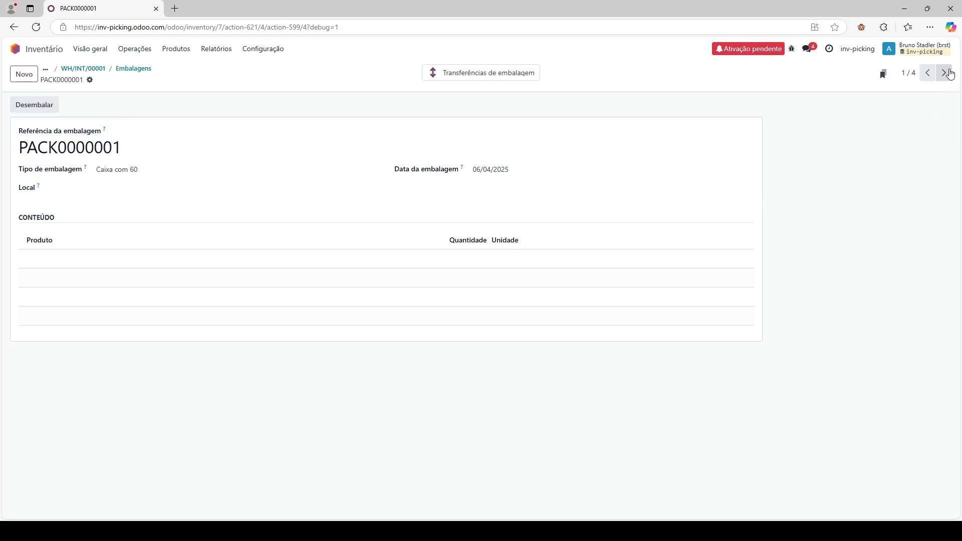
left_click(21, 106)
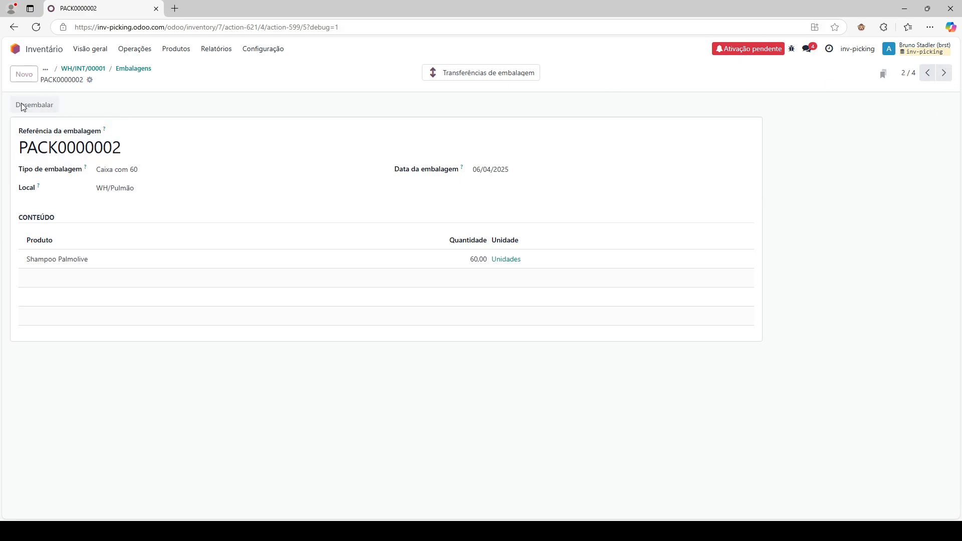
left_click(944, 73)
left_click(47, 107)
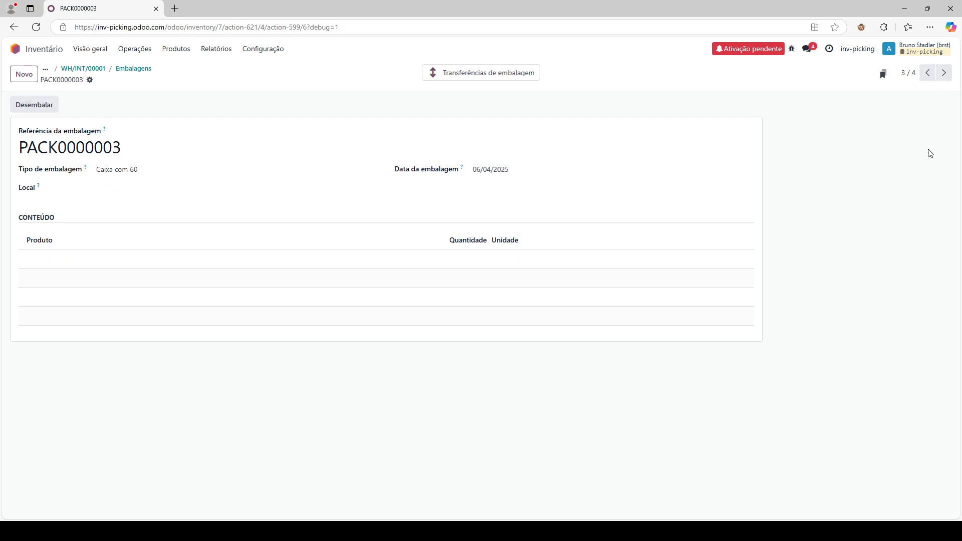
left_click(944, 73)
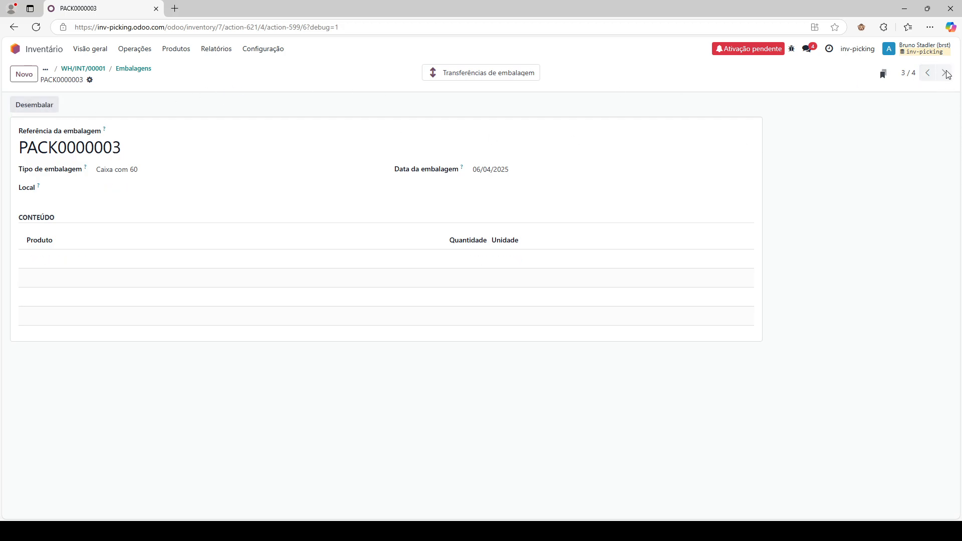
left_click(45, 107)
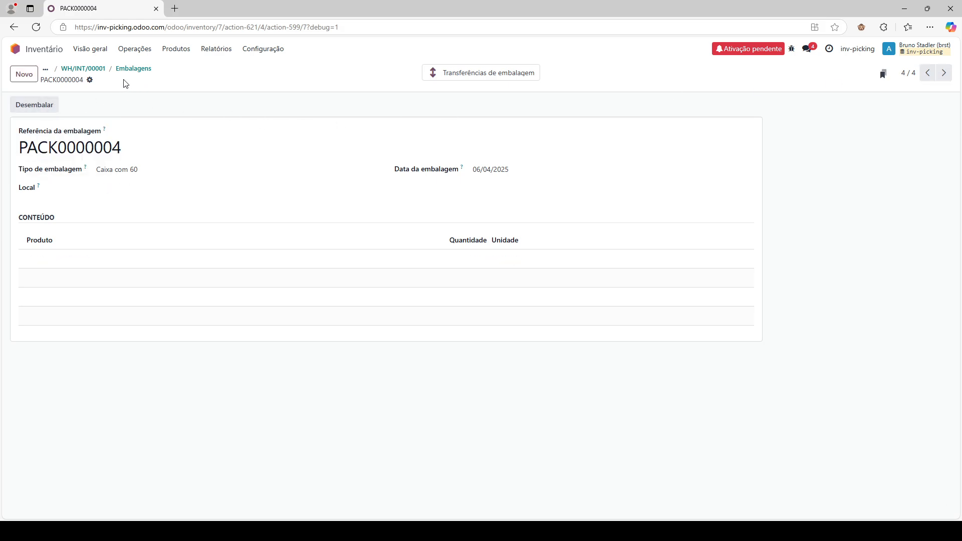
- Back on WH/INT/00001, save the Shampoo Palmolive detailed operations and validate the transfer
left_click(102, 74)
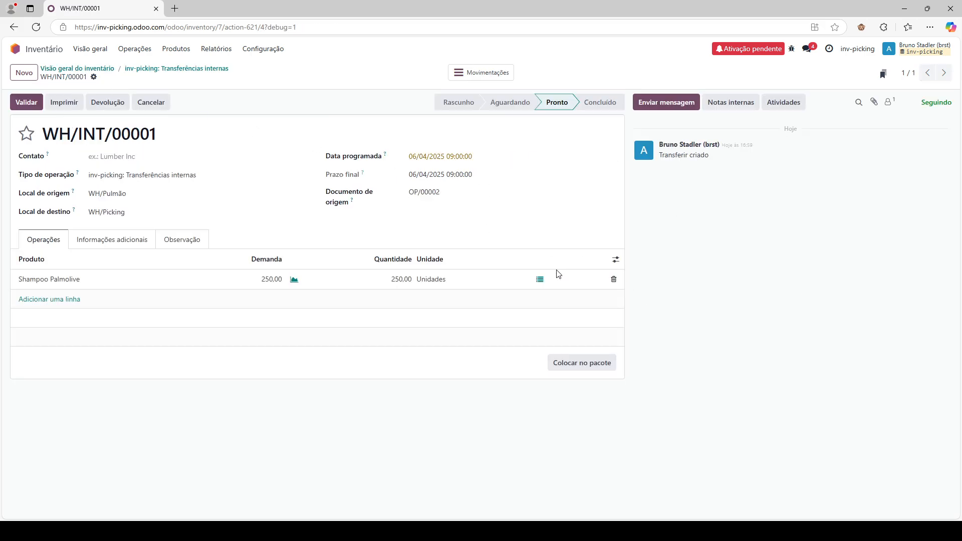
left_click(540, 279)
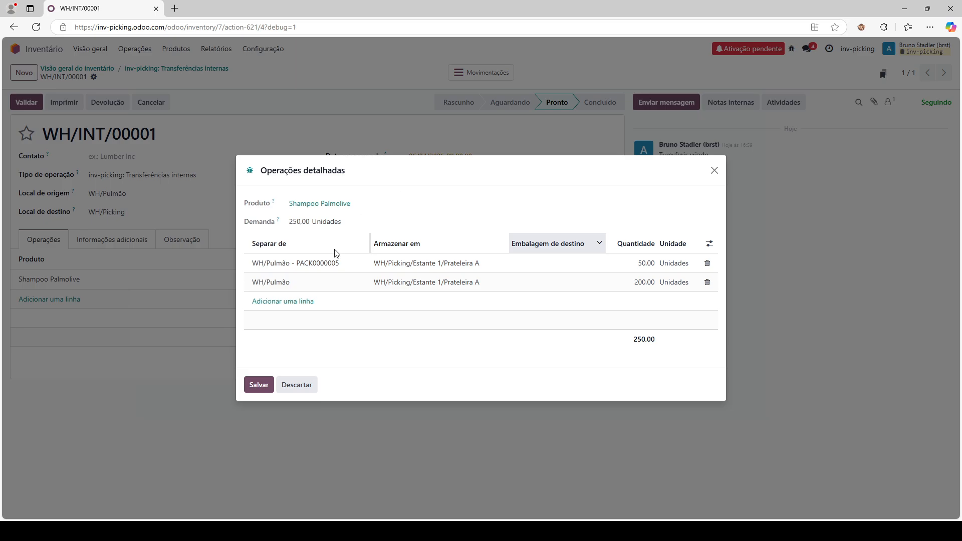
left_click(255, 385)
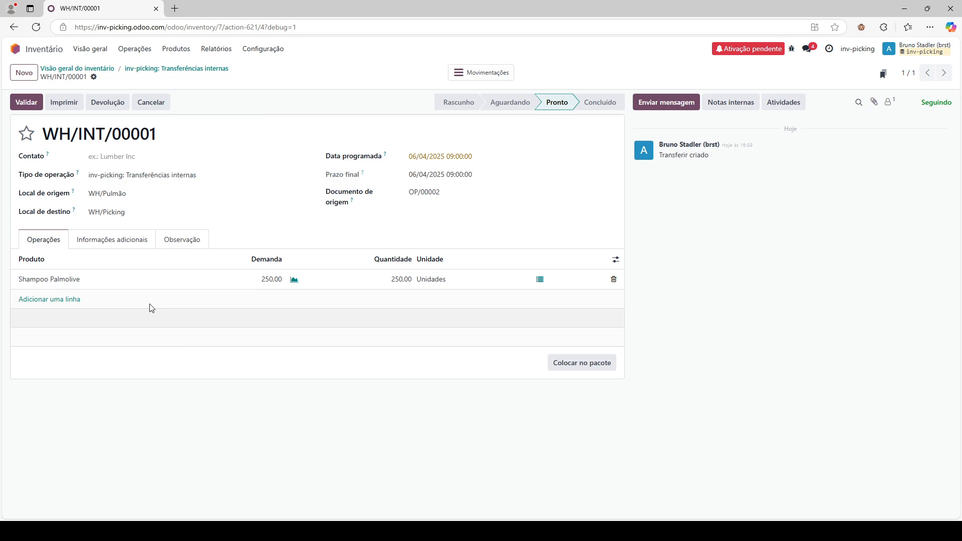
left_click(31, 102)
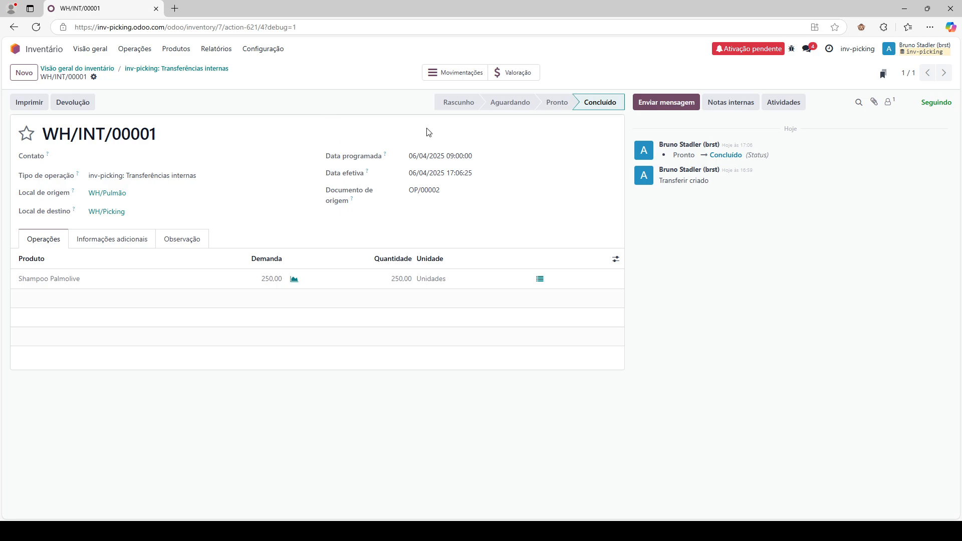
- Check the transfer's moves, then list packages grouped by location and expand those with no location
left_click(440, 73)
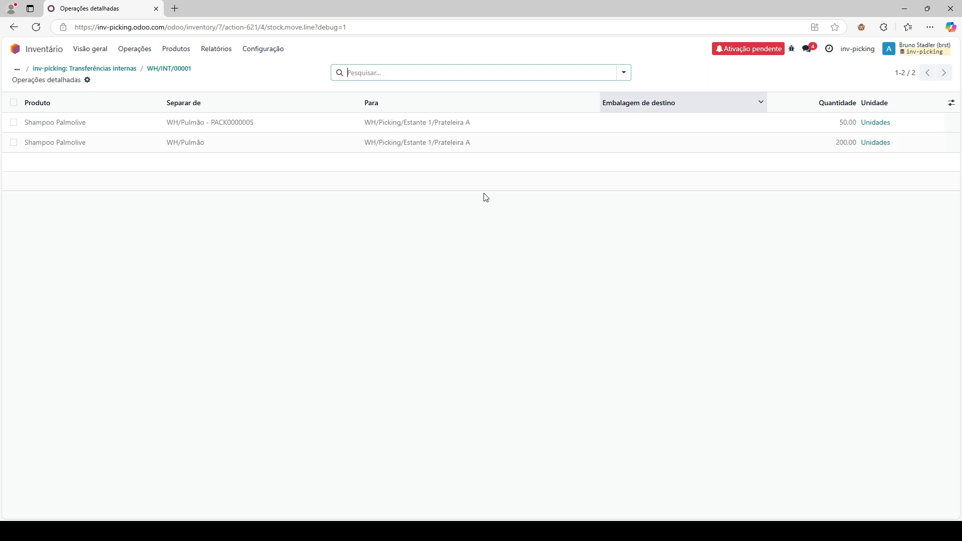
left_click(448, 281)
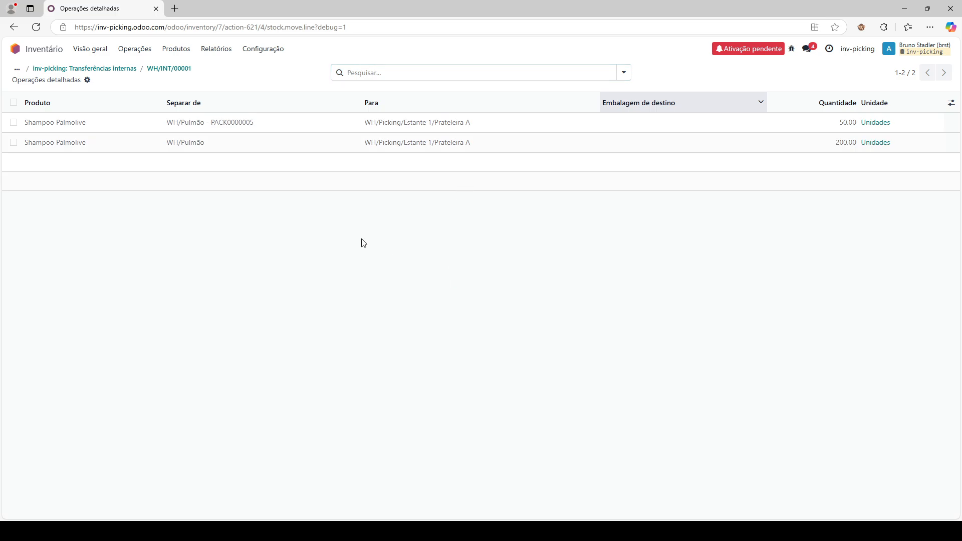
left_click(177, 50)
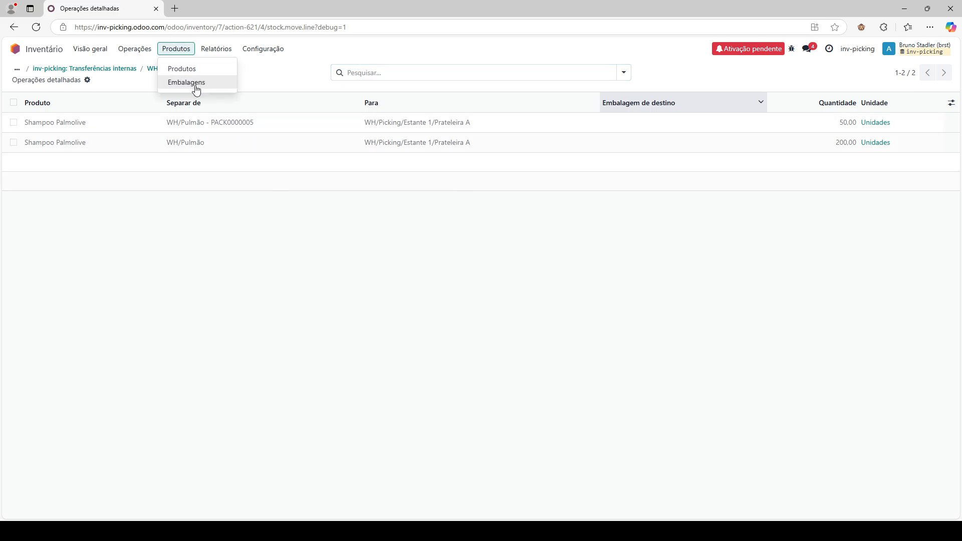
left_click(196, 90)
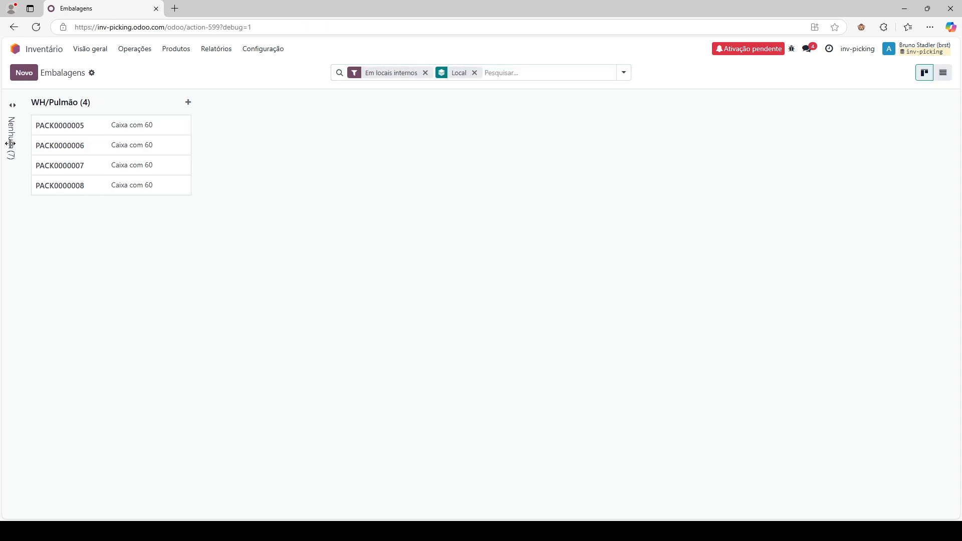
left_click(9, 141)
- Step through packages PACK0000001 to PACK0000005, then return to the packages overview
left_click(82, 184)
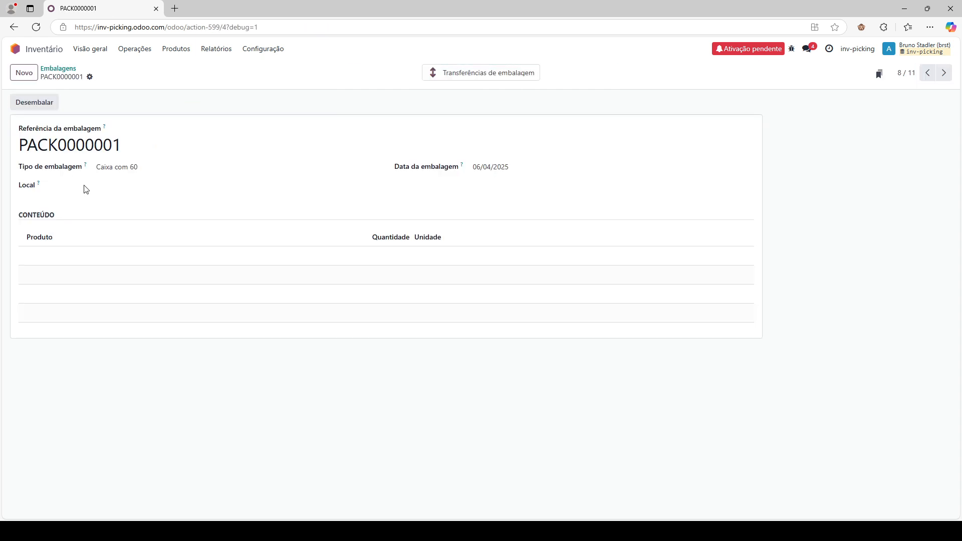
left_click(944, 74)
left_click(944, 74)
left_click(943, 74)
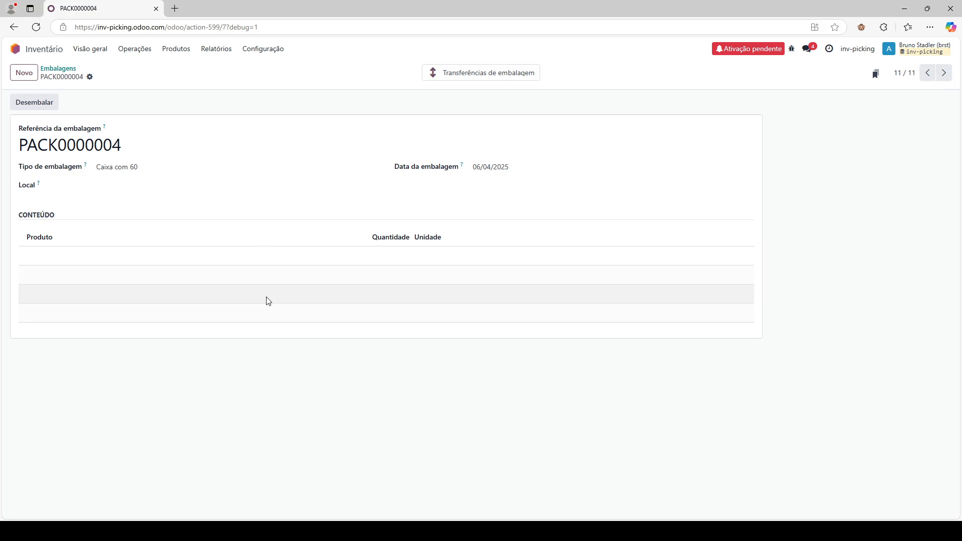
left_click(944, 73)
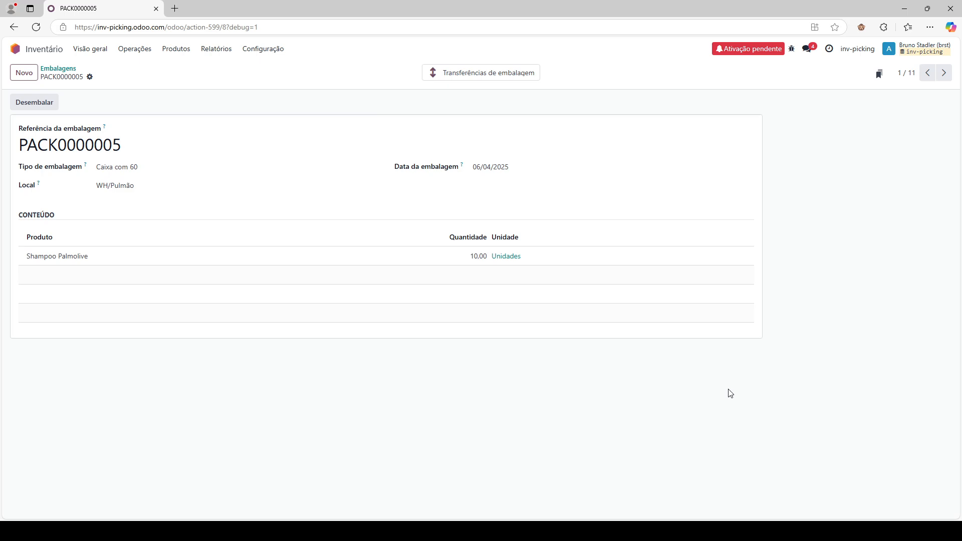
left_click(69, 71)
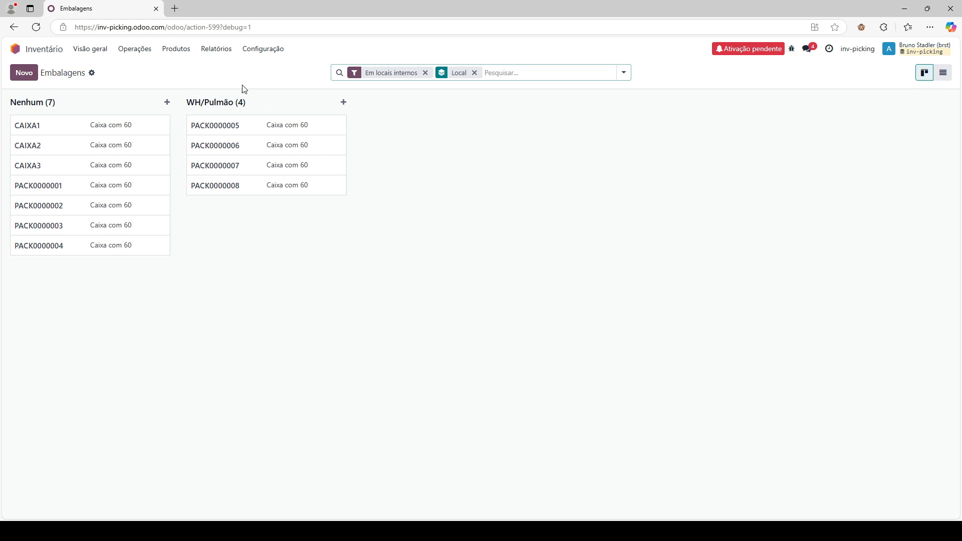
left_click(136, 51)
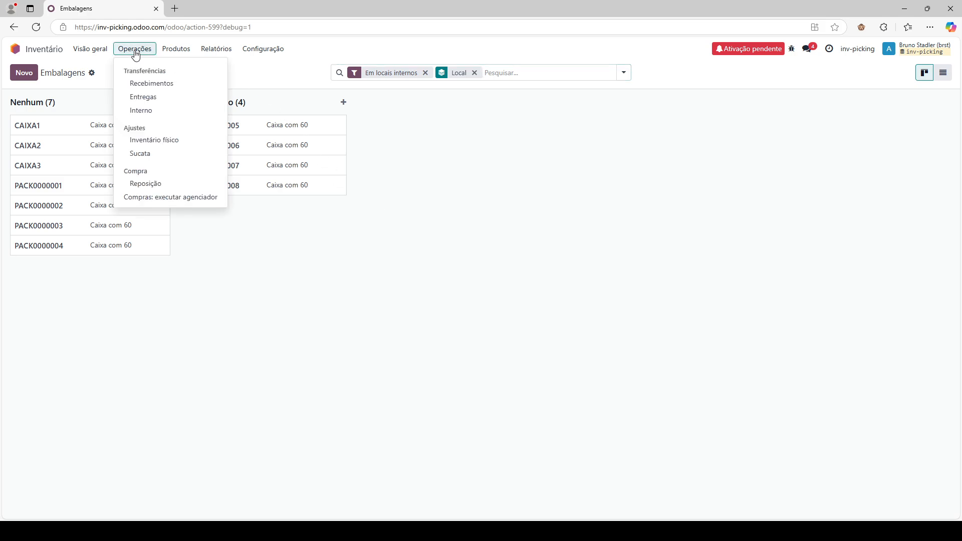
- Check the Reposição report for Shampoo Palmolive, then switch to the Compras app
left_click(146, 184)
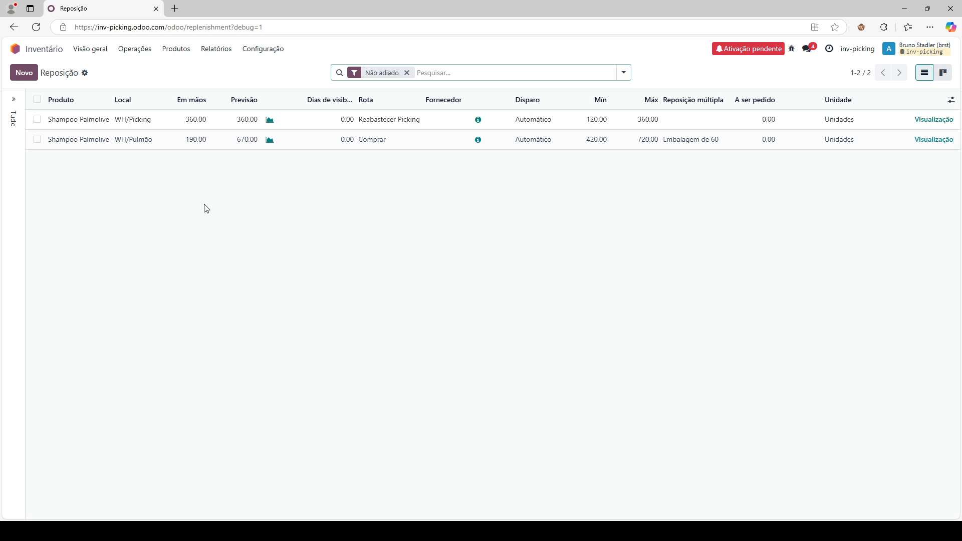
left_click(15, 48)
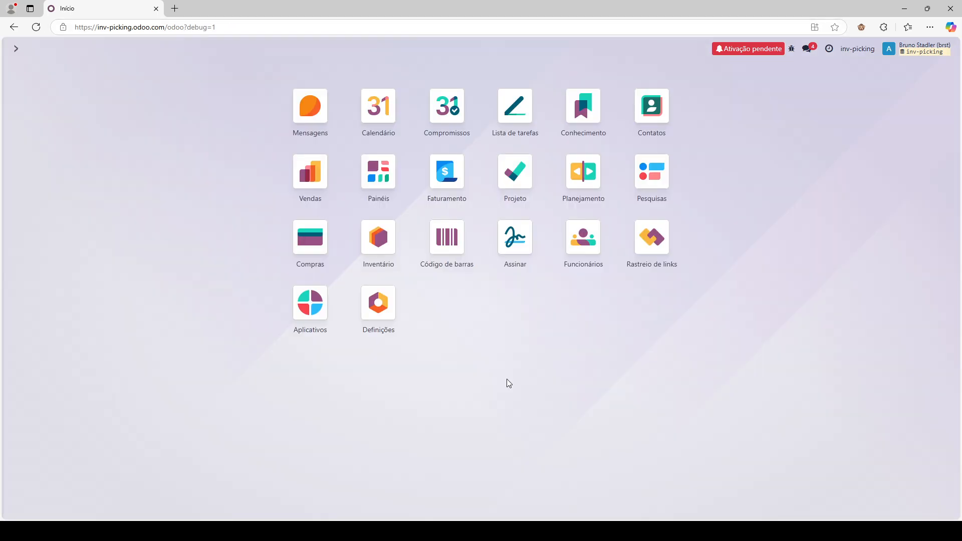
left_click(310, 239)
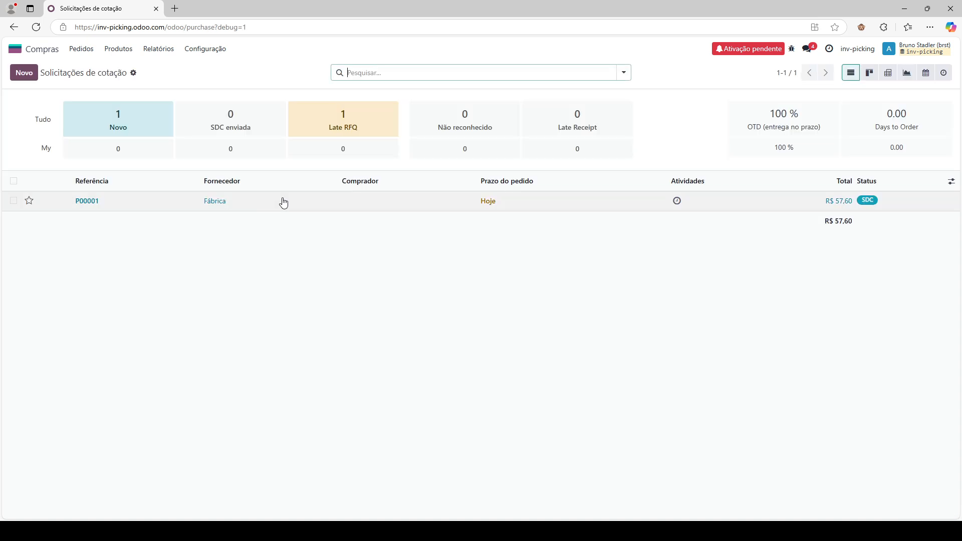
- Open quotation P00001 and review its origin and other details
left_click(284, 202)
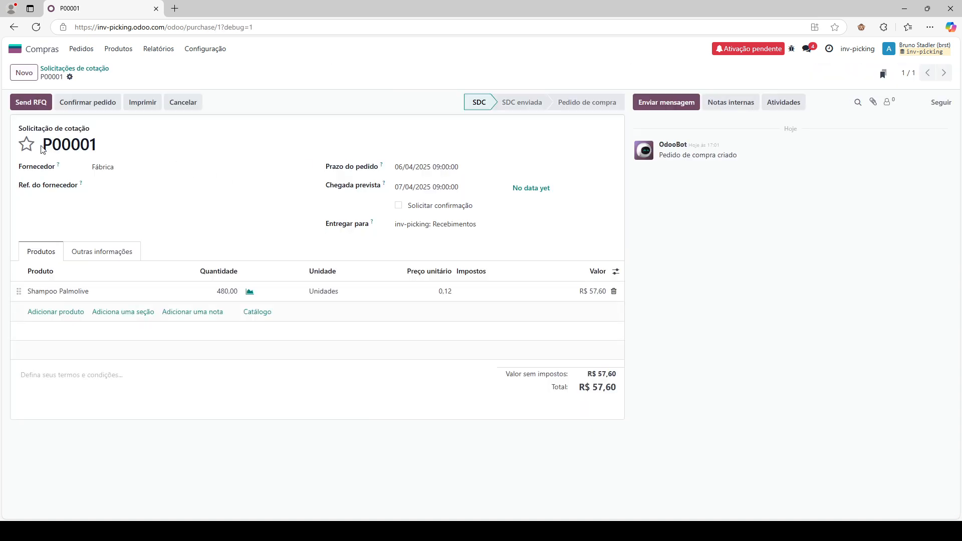
left_click_drag(43, 149, 238, 148)
left_click(327, 138)
left_click(95, 252)
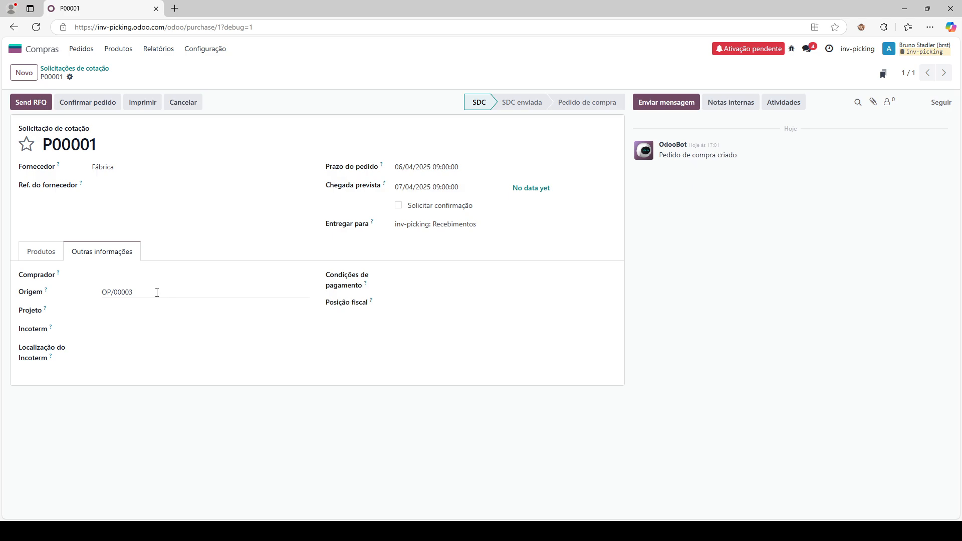
left_click(53, 253)
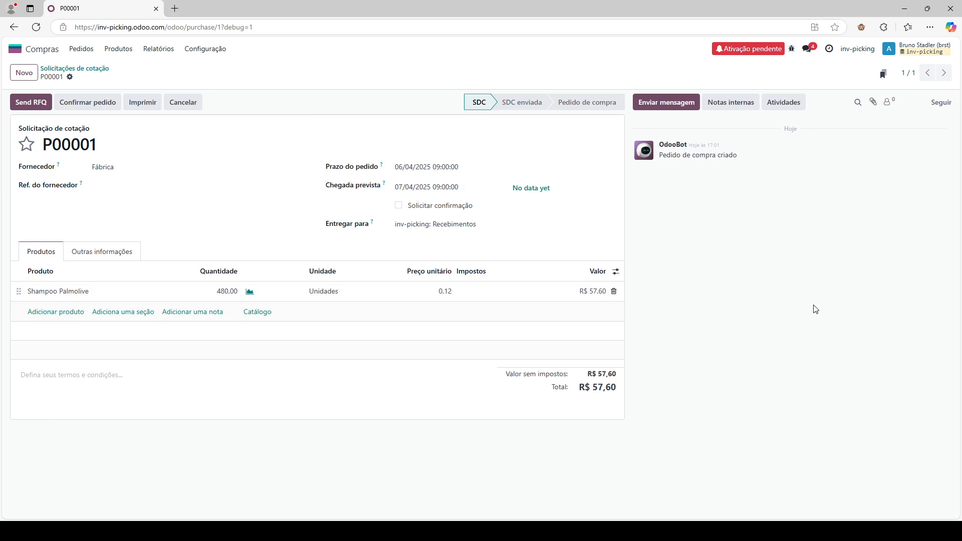
- Set the Shampoo Palmolive unit price to 7,00, save and confirm P00001, and open its receipt
left_click(447, 295)
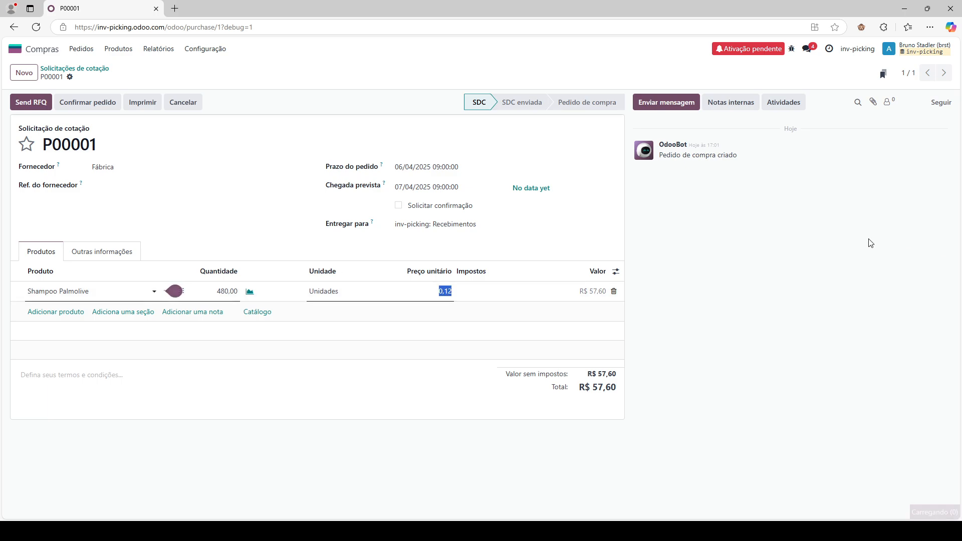
type("7")
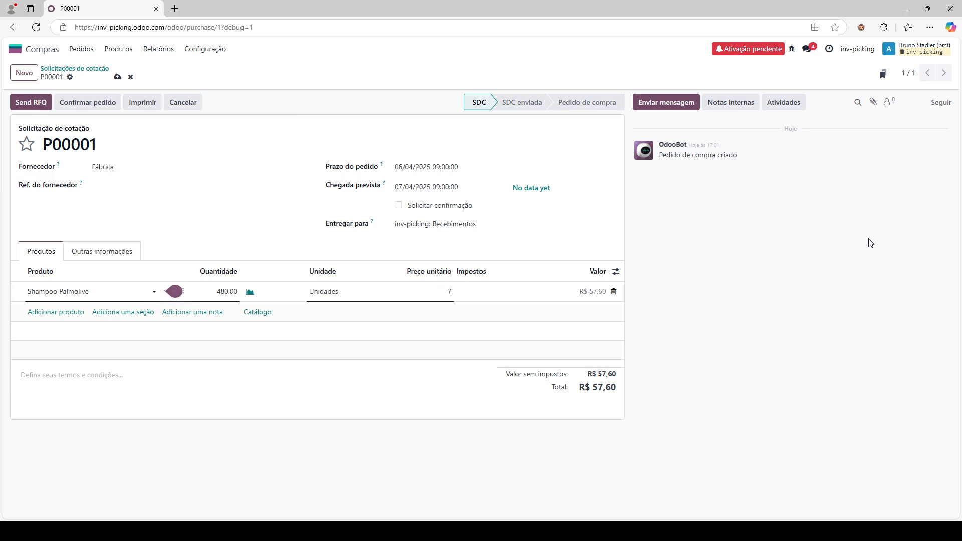
left_click(871, 243)
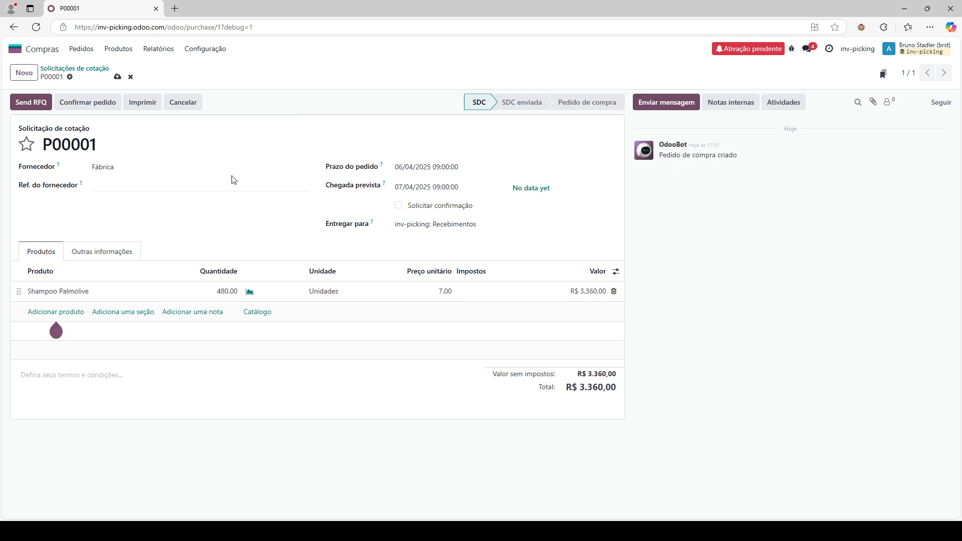
left_click(116, 78)
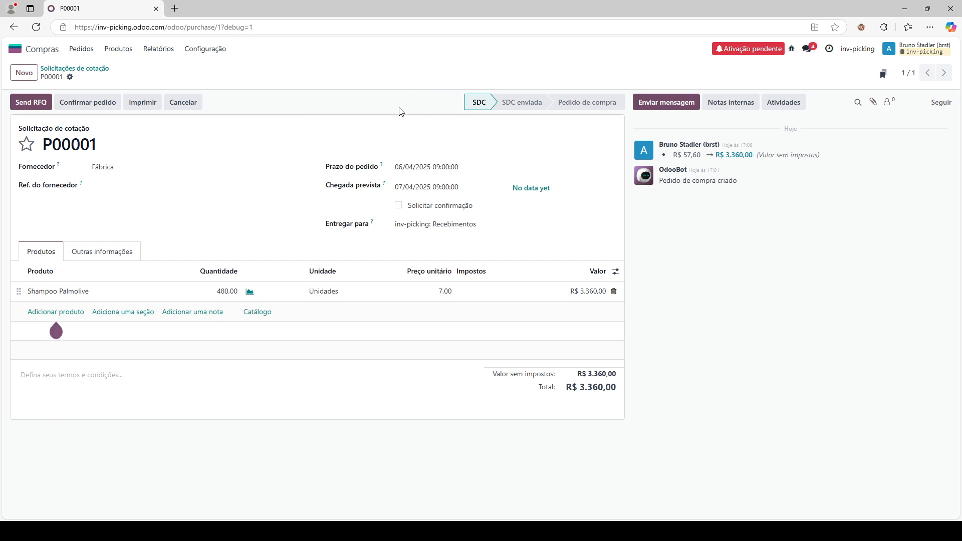
left_click(99, 108)
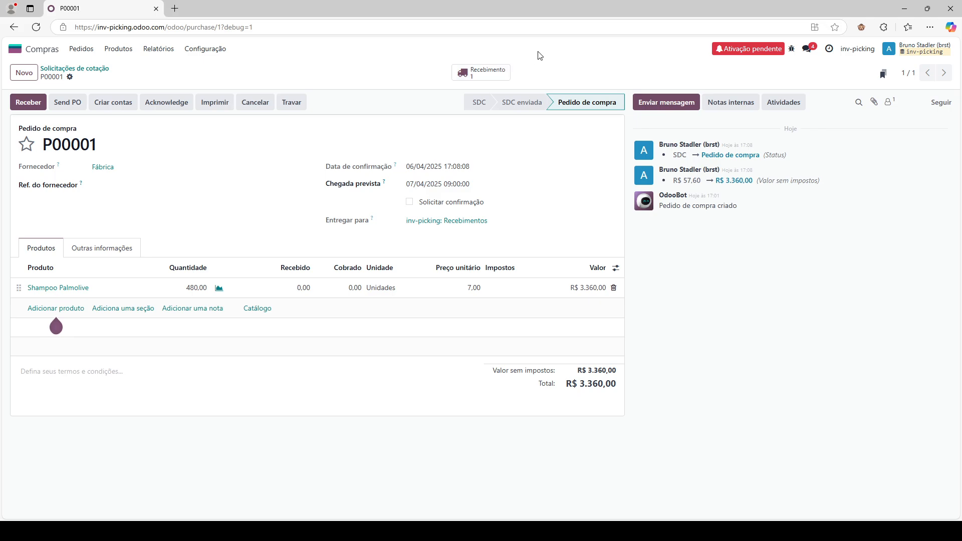
left_click(506, 81)
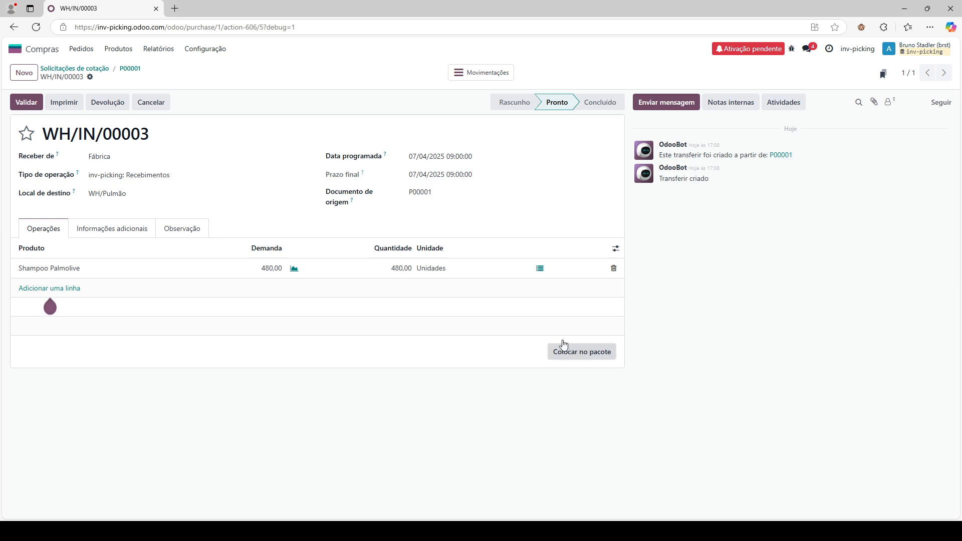
- Receive the first 60 Shampoo Palmolive units on WH/IN/00003 and put them in a pack
left_click(394, 271)
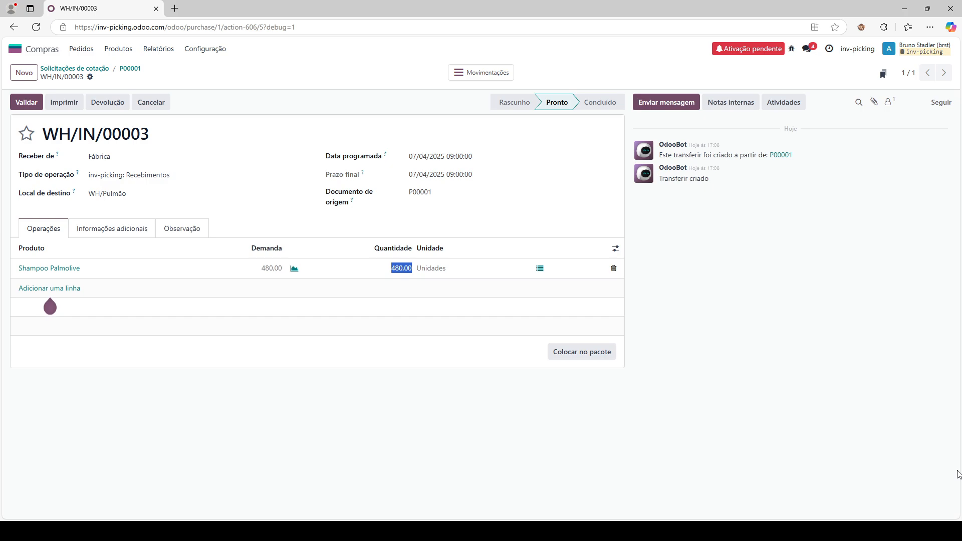
type("60")
left_click(710, 350)
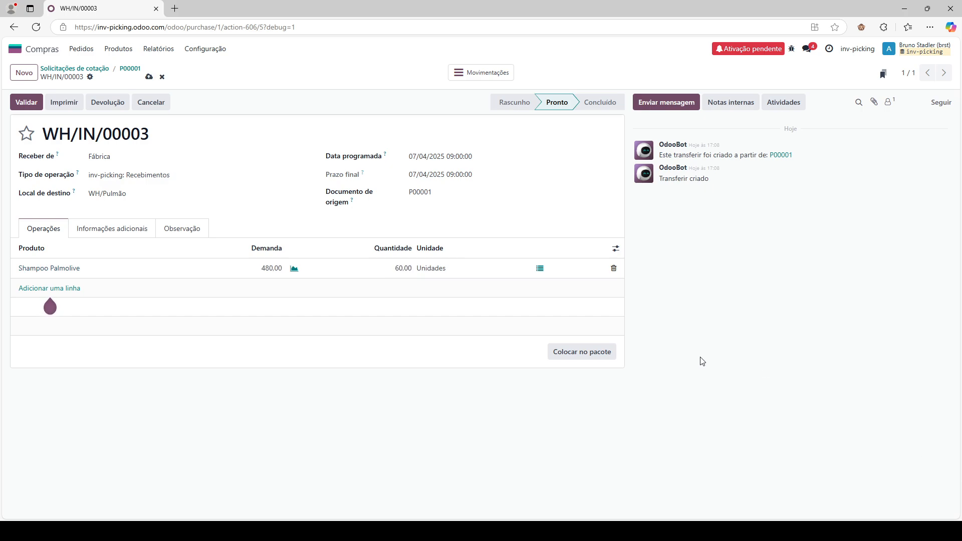
left_click(563, 354)
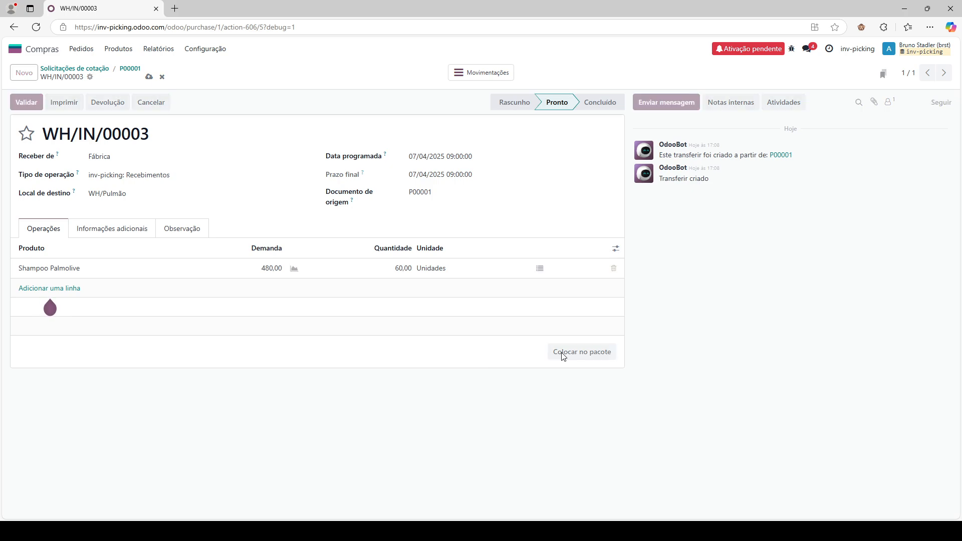
left_click(540, 271)
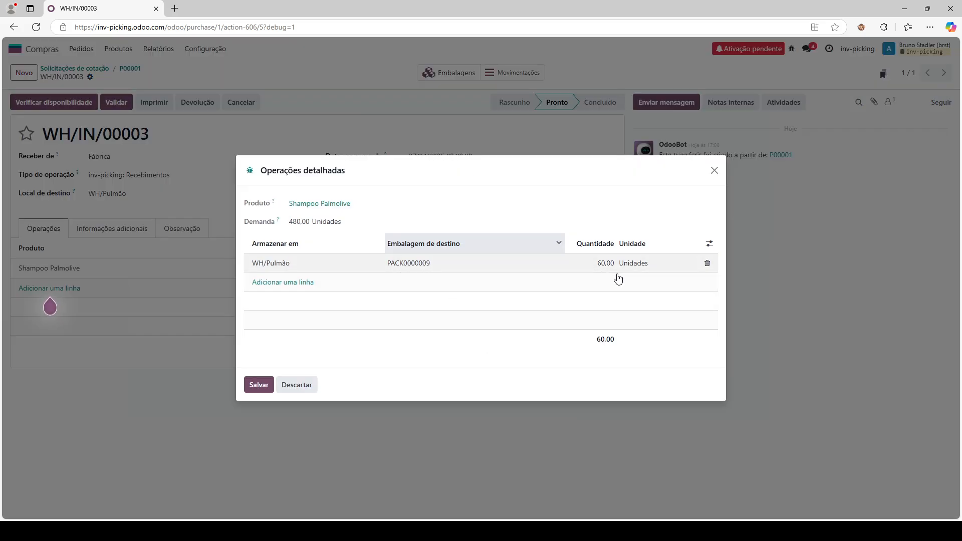
left_click(715, 170)
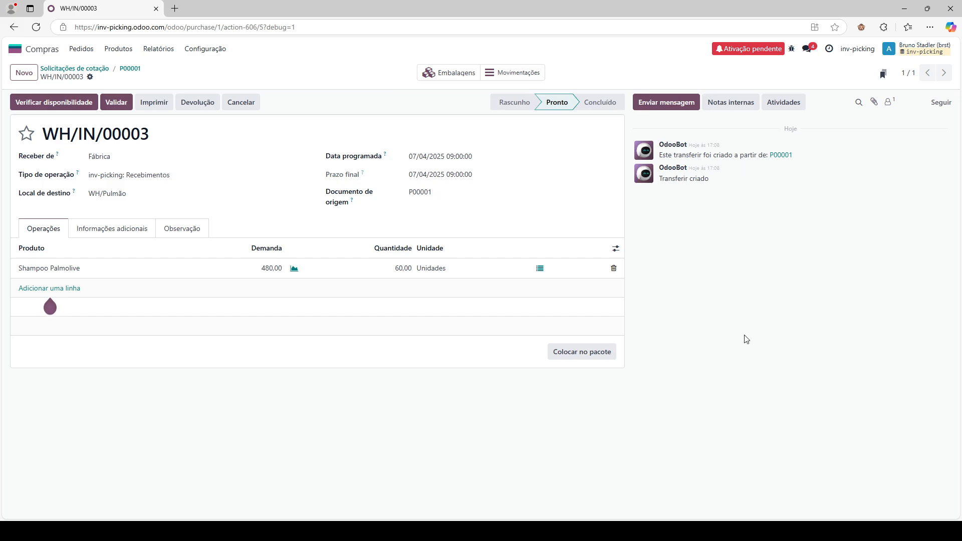
- Raise the received quantity to 120 with =60+ and pack the extra 60 units separately
left_click(392, 270)
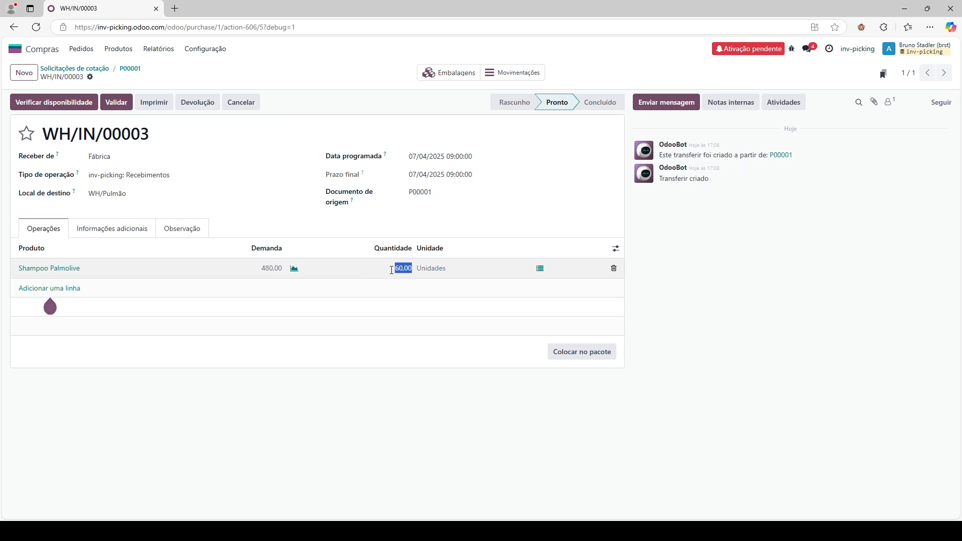
left_click(392, 270)
left_click(392, 270)
type("=60+")
left_click_drag(395, 269, 377, 269)
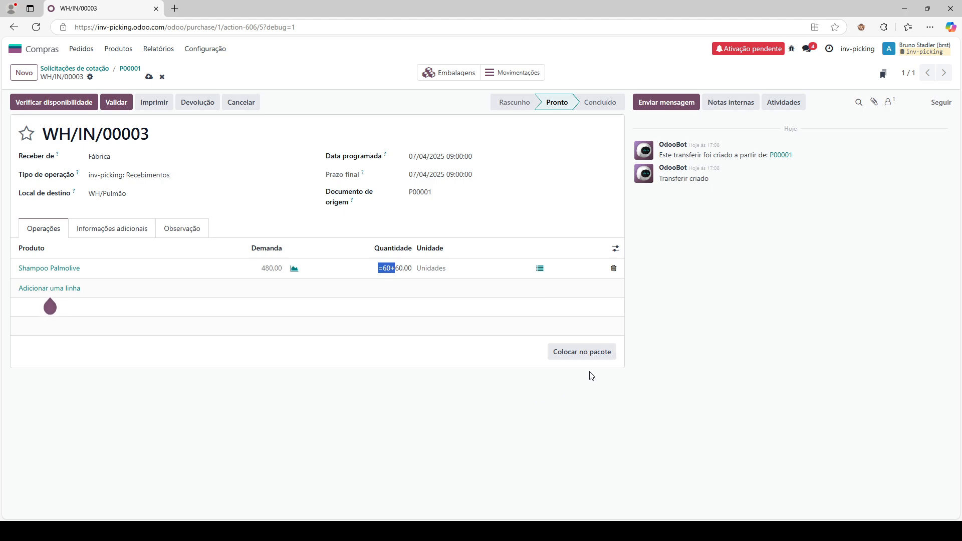
left_click(583, 355)
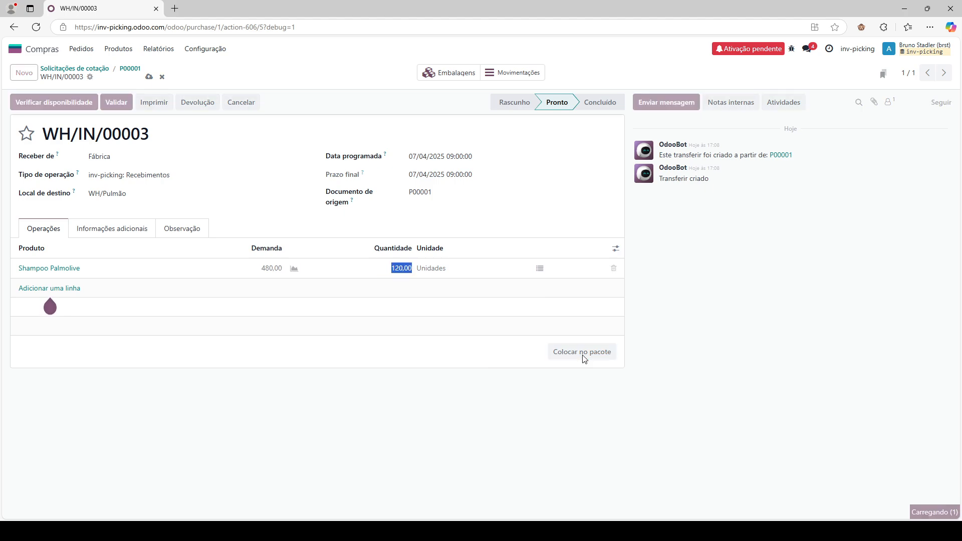
left_click(540, 268)
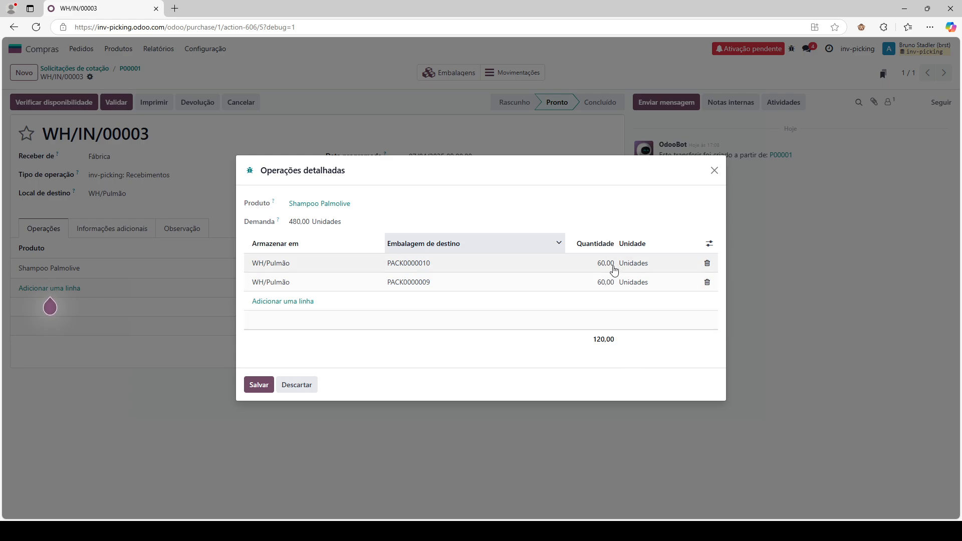
left_click(715, 170)
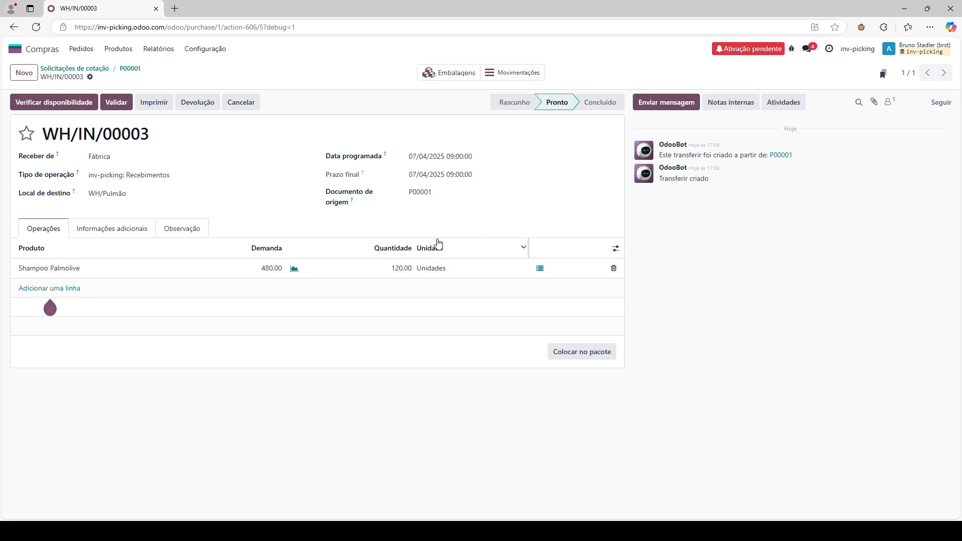
- Raise the quantity to 180 and then 240, packing each additional 60 units
left_click(394, 270)
left_click(391, 268)
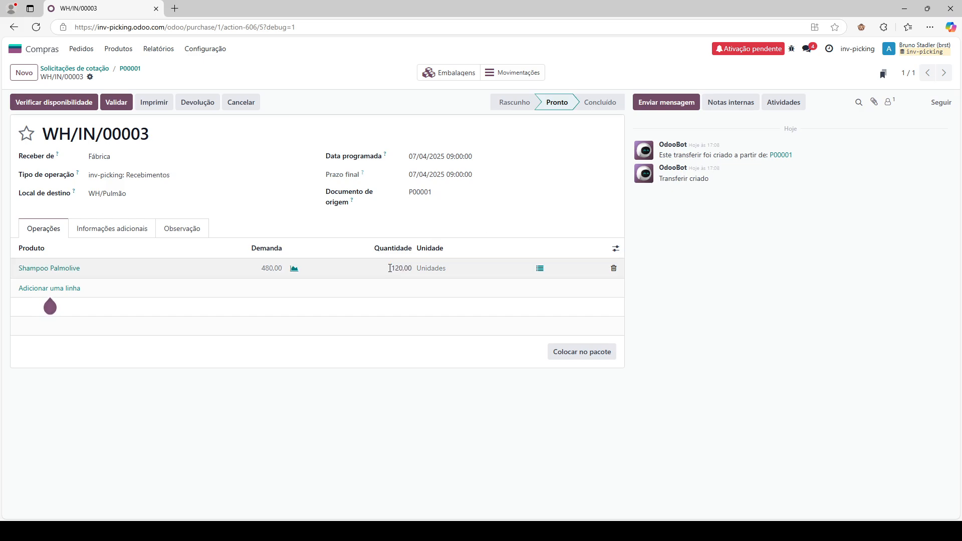
type("=60+")
left_click(576, 356)
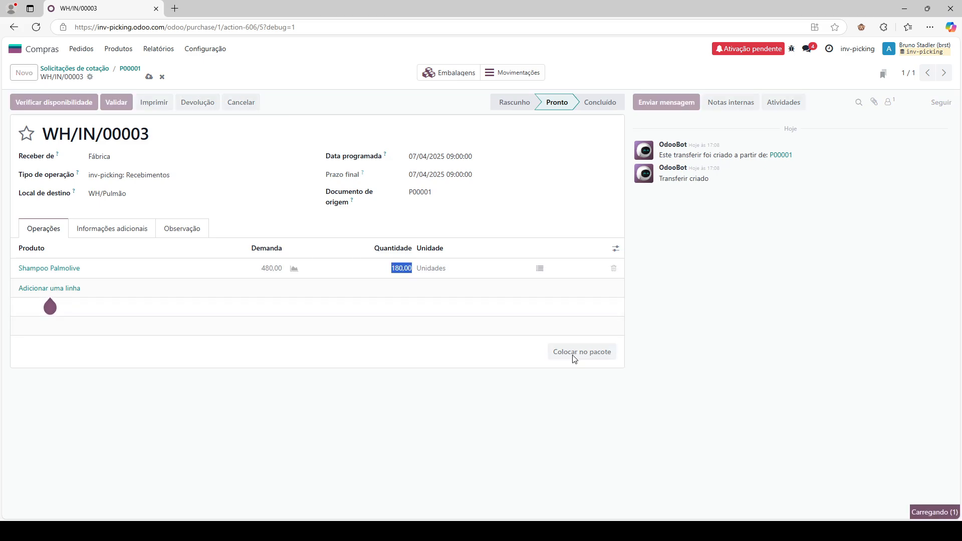
left_click(386, 277)
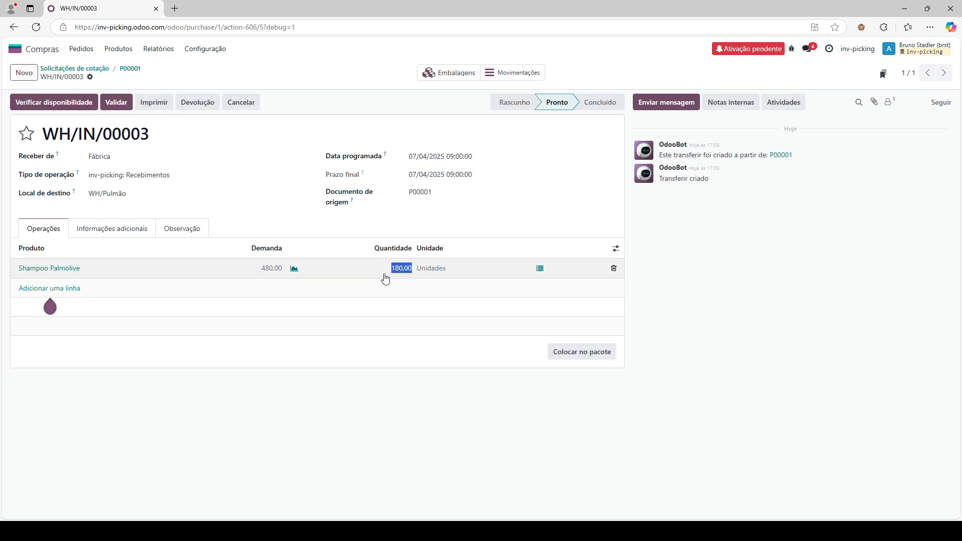
left_click(390, 269)
type("=60+")
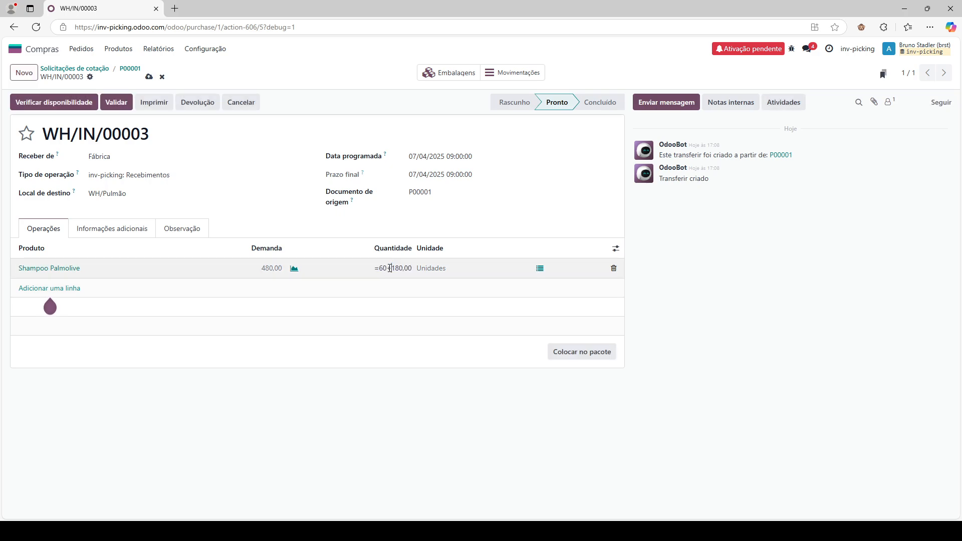
left_click(576, 357)
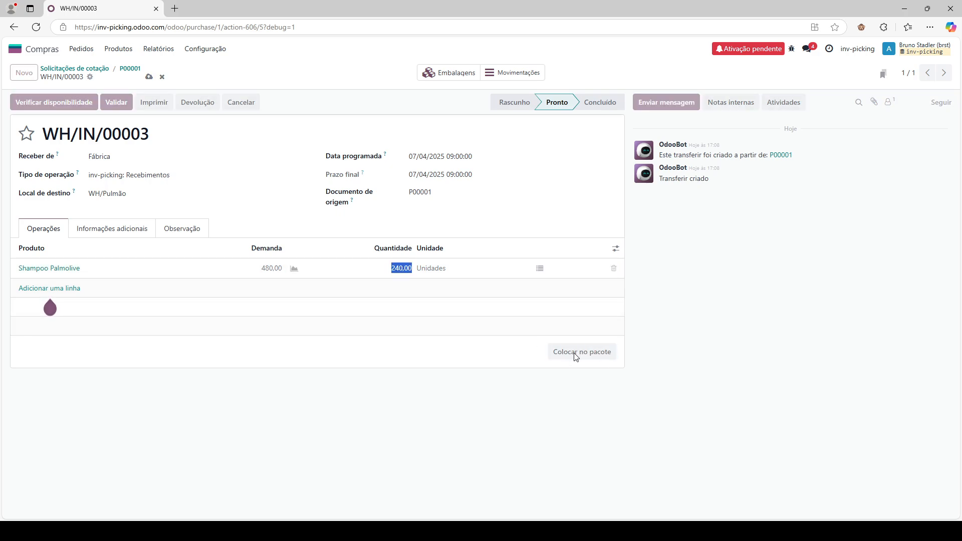
left_click(540, 268)
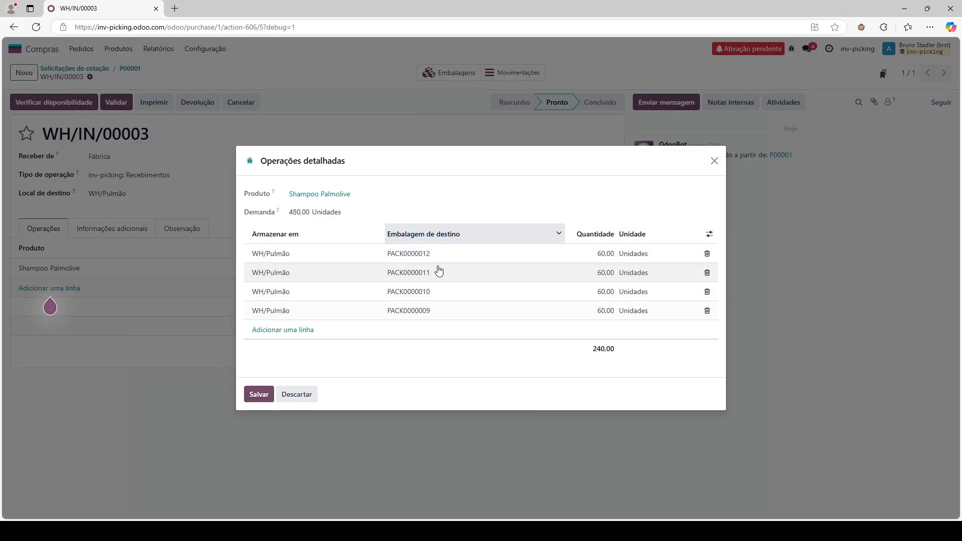
left_click(714, 160)
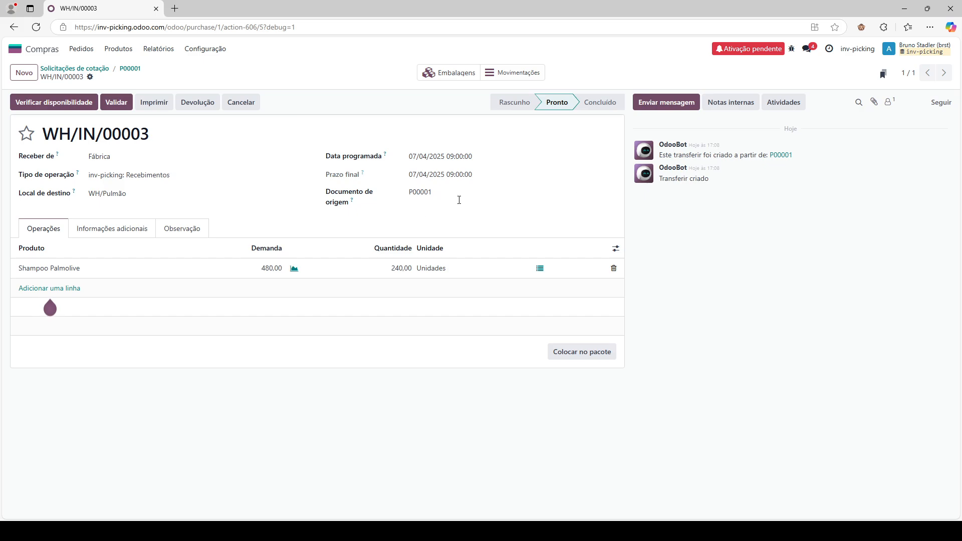
- Raise the quantity to 300 and then 360, each extra 60 in its own pack
left_click(388, 271)
left_click(387, 268)
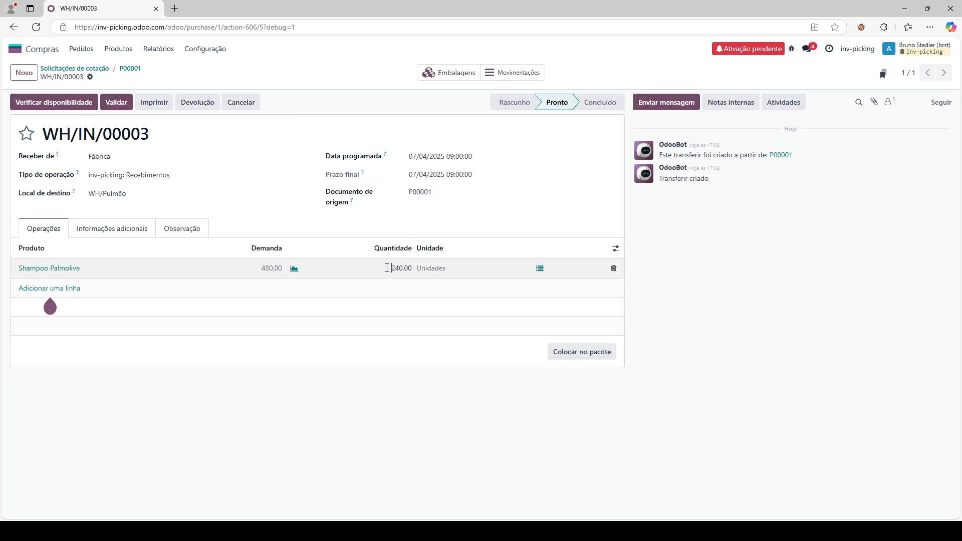
type("=60+")
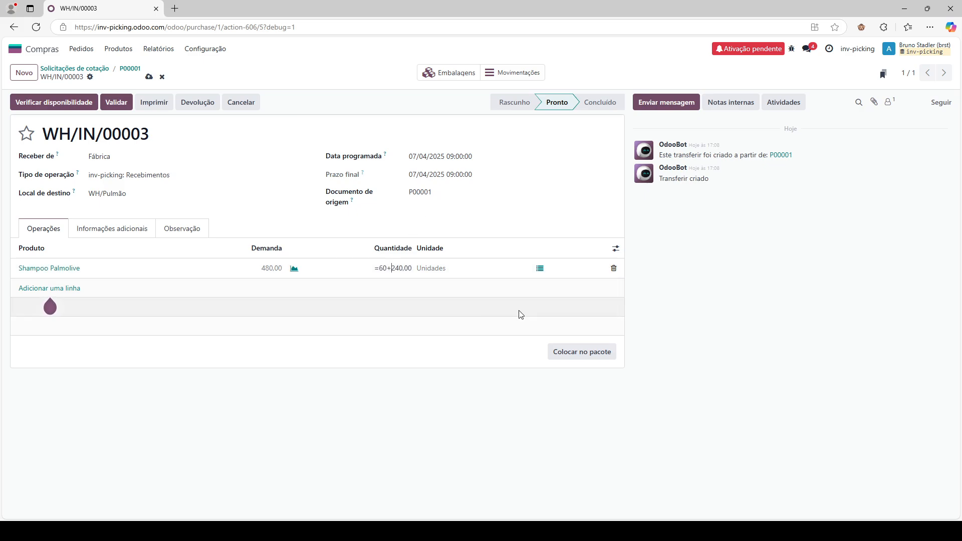
left_click(563, 354)
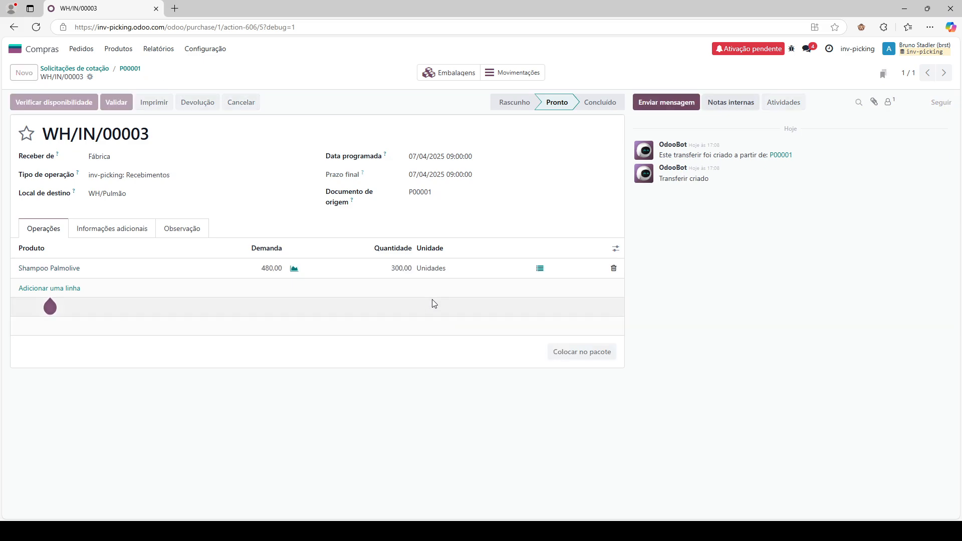
left_click(391, 271)
left_click(390, 268)
type("=60+")
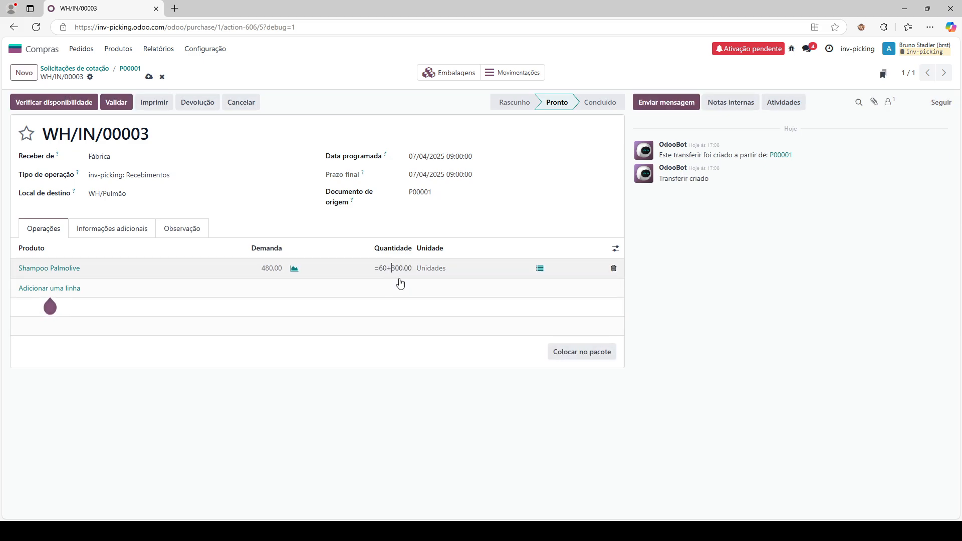
left_click(584, 355)
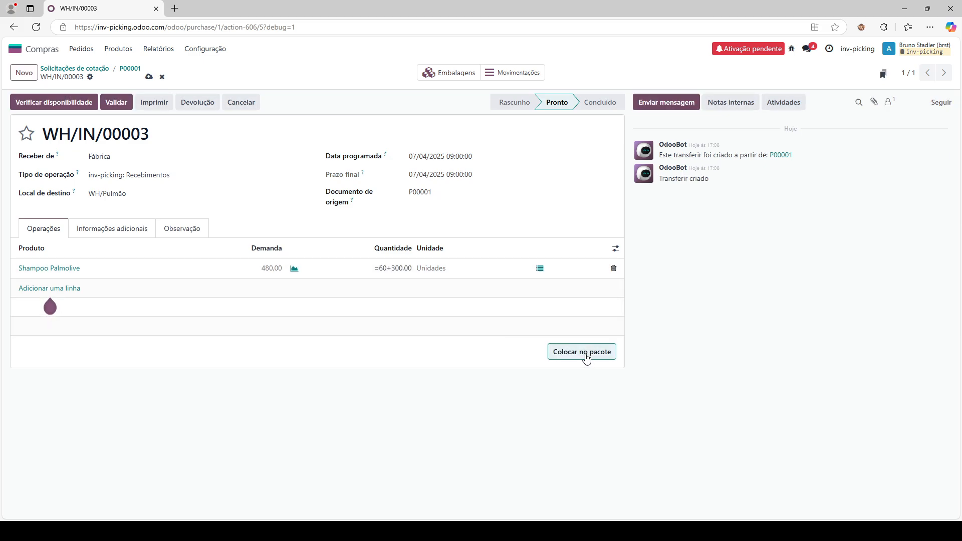
- Raise the quantity to 420 and finally the full 480, packing each last 60 units
left_click(390, 266)
left_click(390, 267)
type("=60+")
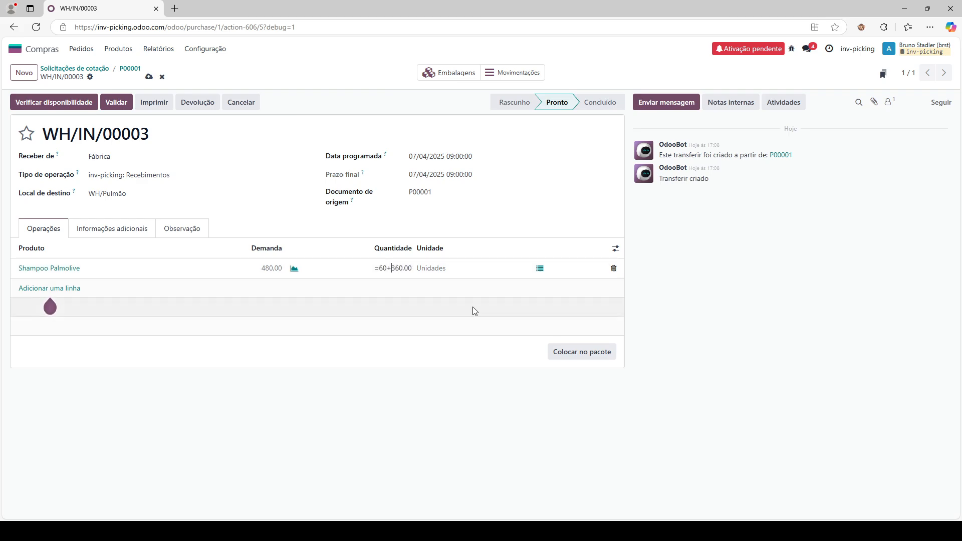
left_click(575, 354)
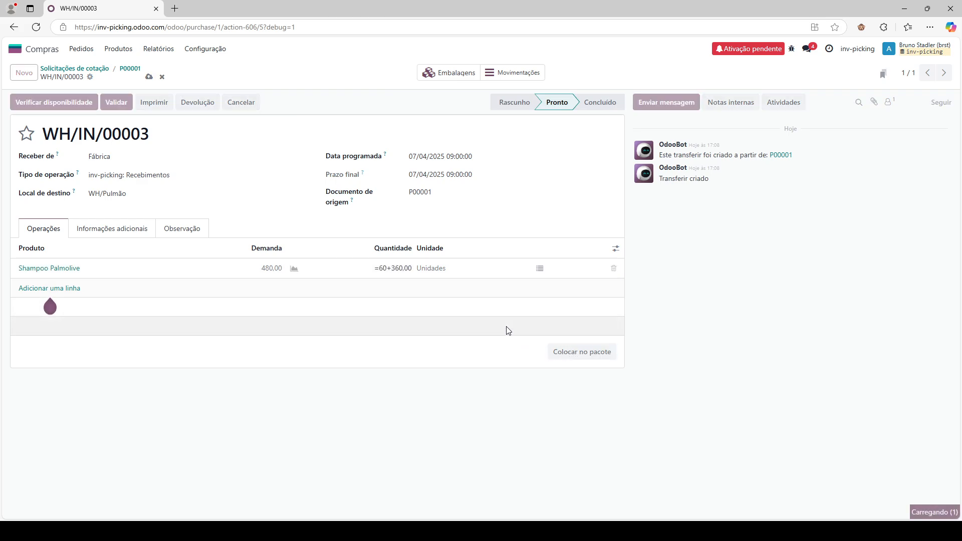
left_click(385, 266)
left_click(389, 268)
type("=60+")
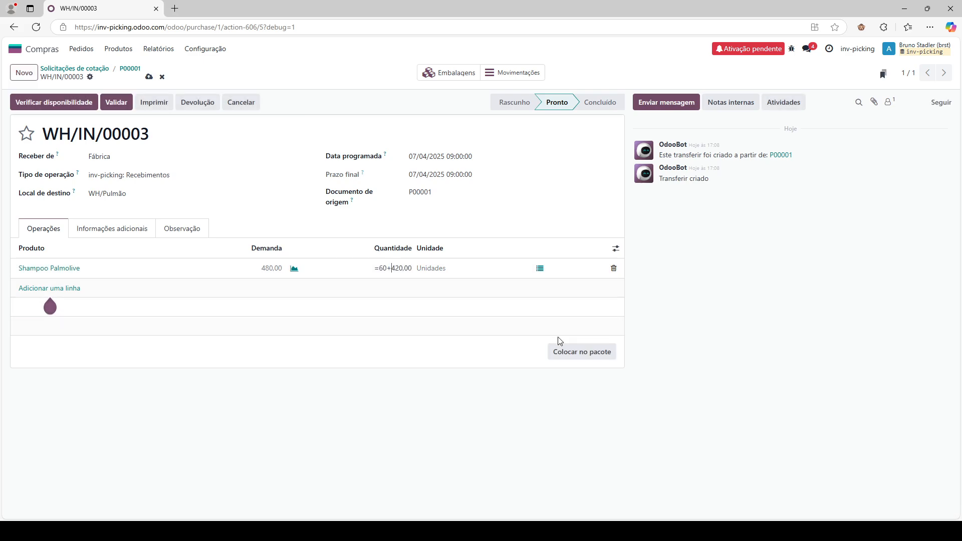
left_click(576, 351)
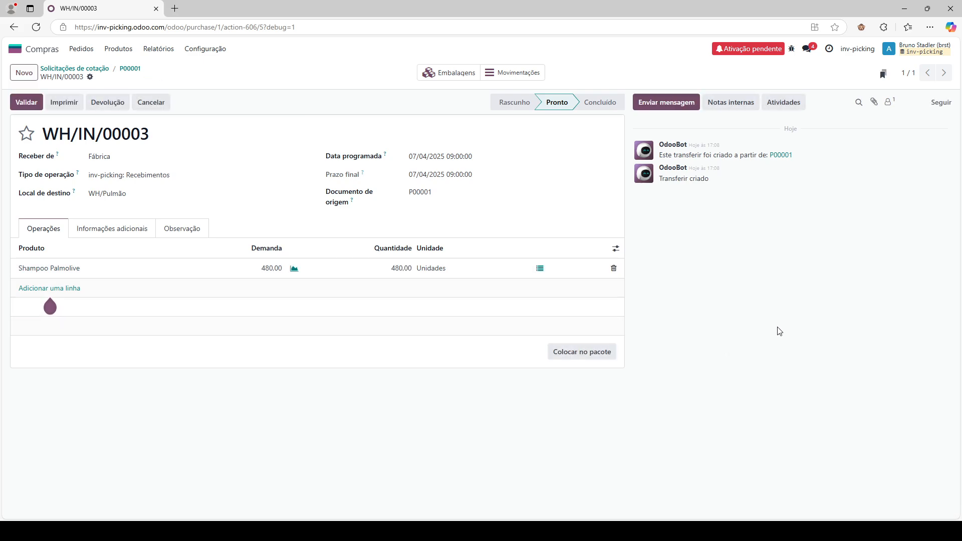
- Check all packs on the shampoo line and validate receipt WH/IN/00003 as Concluído
left_click(541, 276)
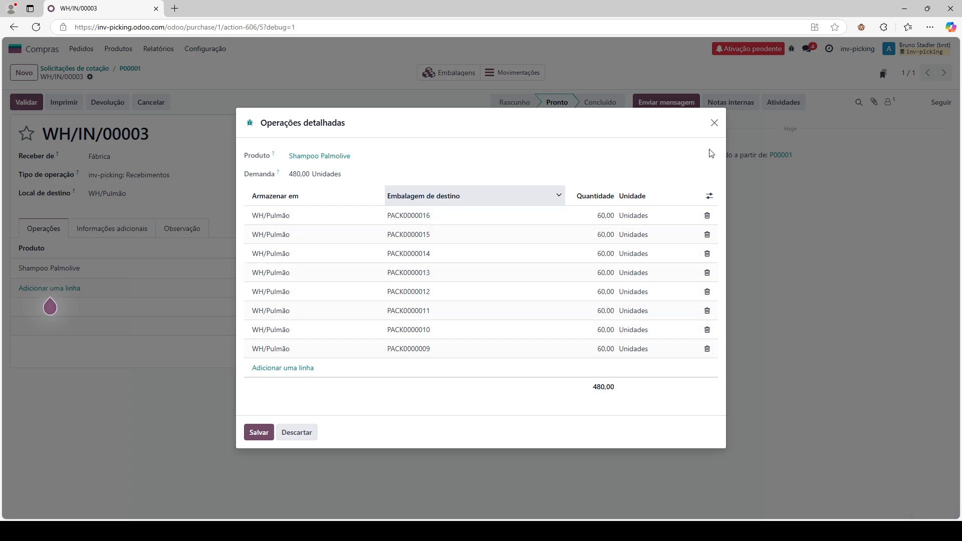
left_click(715, 123)
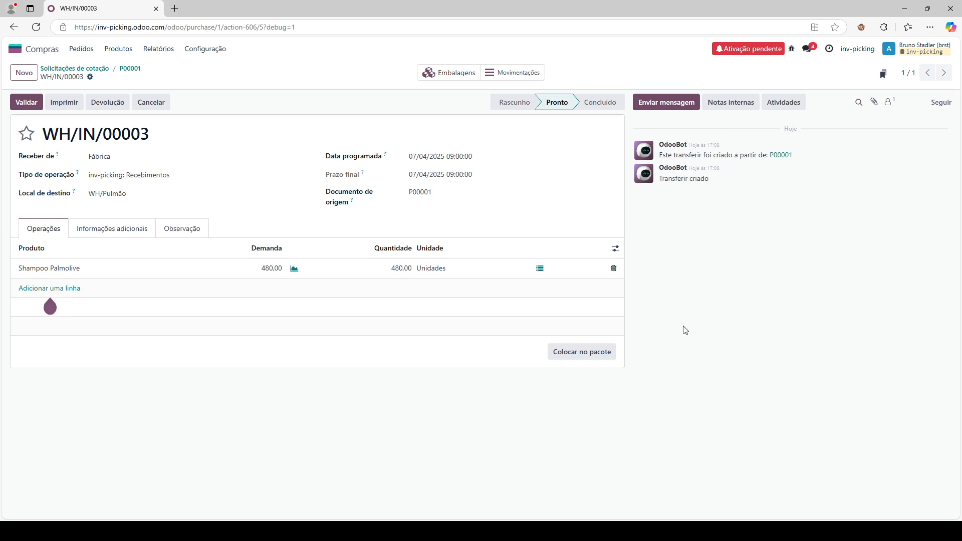
left_click(28, 108)
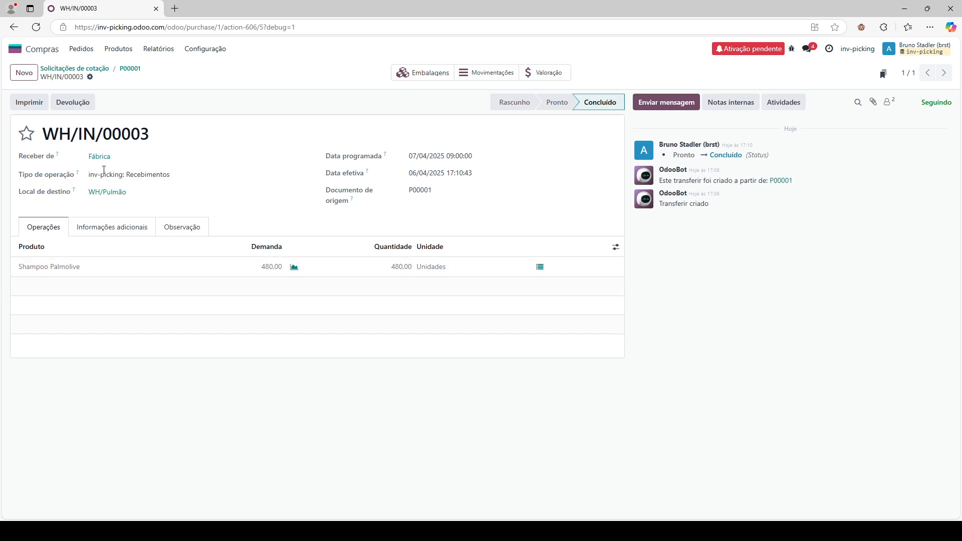
left_click(36, 50)
- Open Operações > Reposição to check Shampoo Palmolive's rules, then Configuração > Locais
left_click(371, 251)
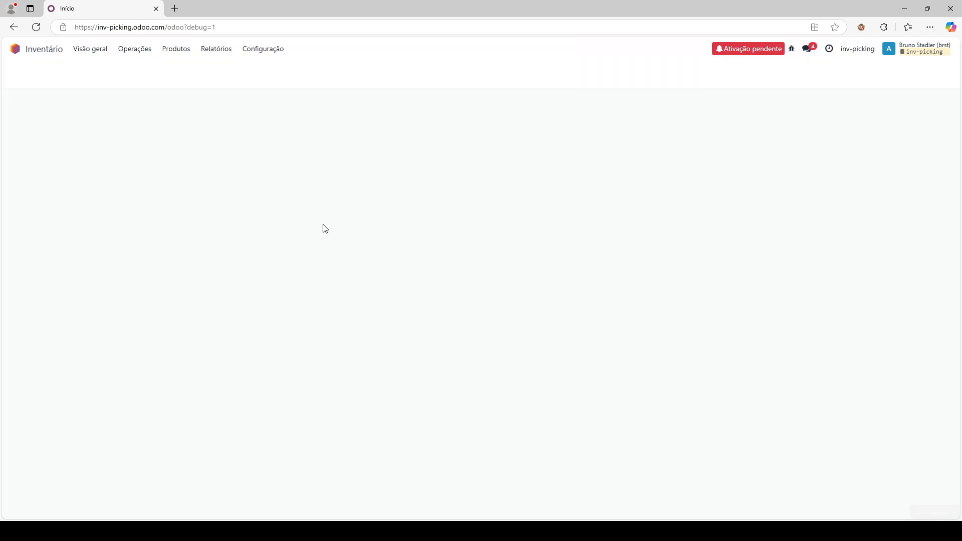
left_click(151, 53)
left_click(169, 184)
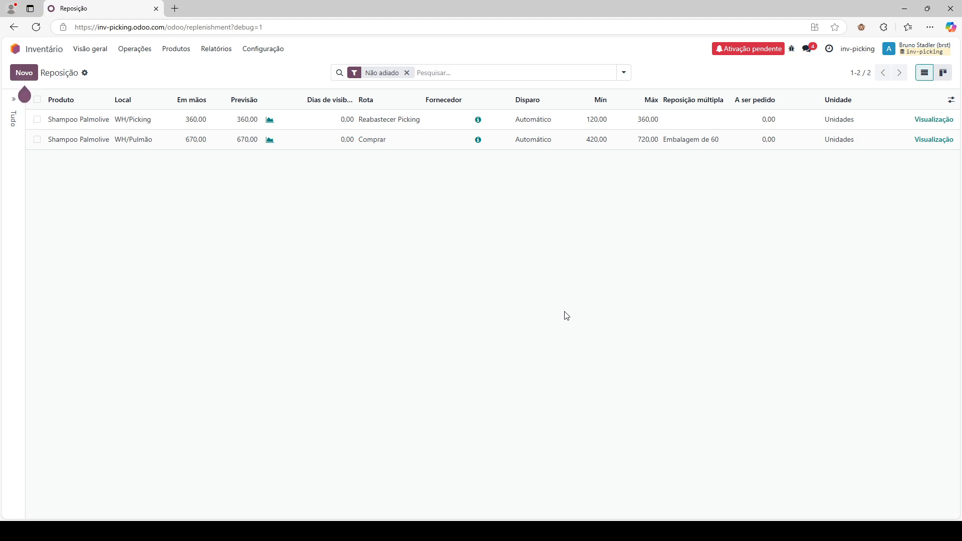
left_click(277, 48)
left_click(268, 124)
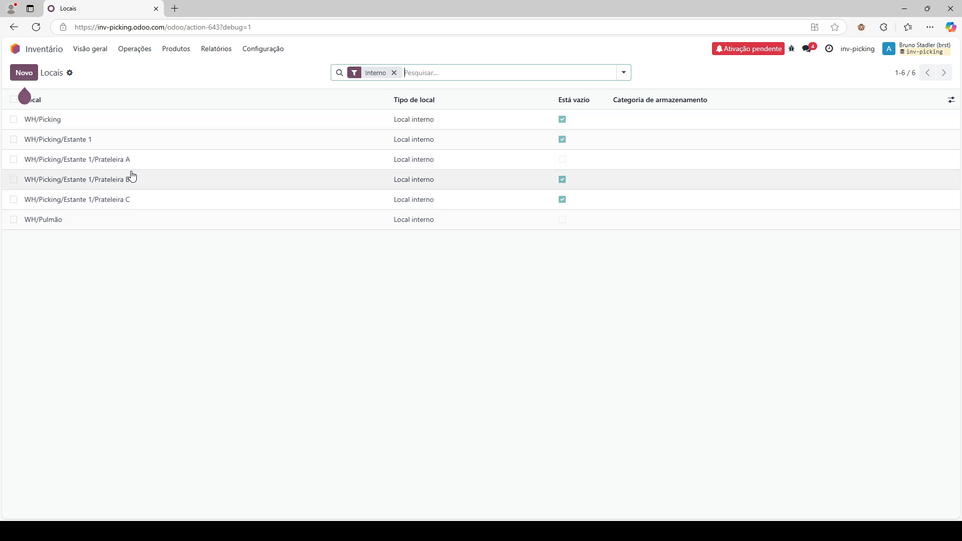
- Inspect the Prateleira A location, then view the putaway rules list
left_click(165, 160)
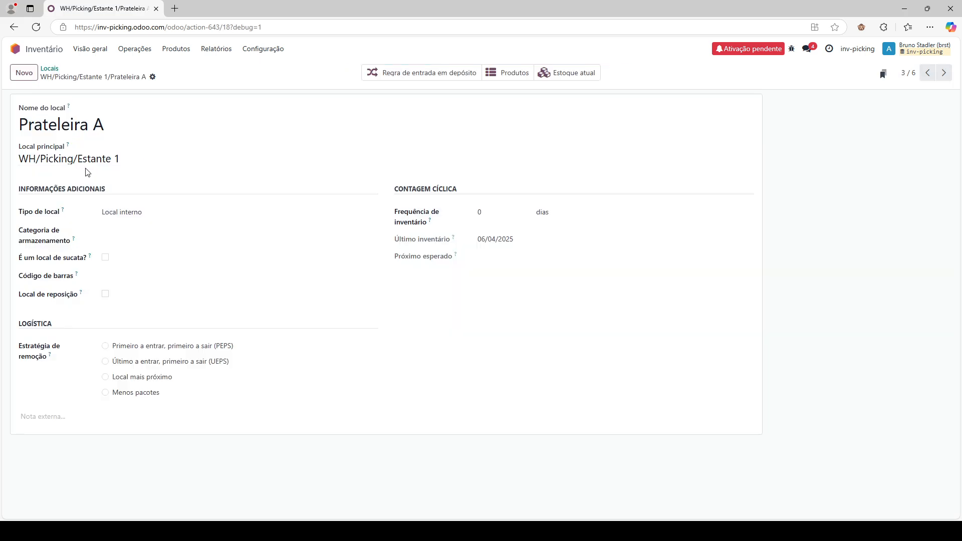
left_click(49, 68)
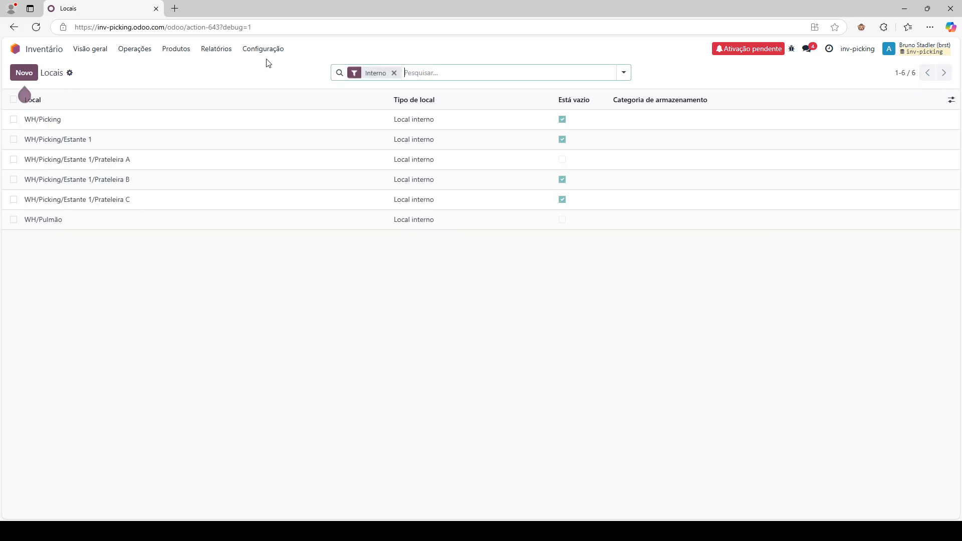
left_click(263, 49)
left_click(300, 180)
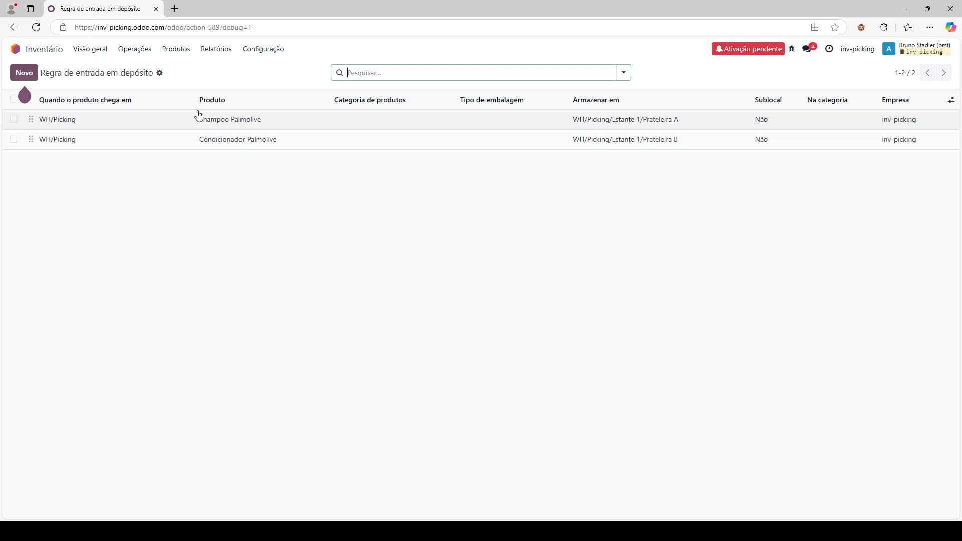
- Open the Reabastecer Picking route and inspect its WH/Pulmão to WH/Picking pull rule
left_click(148, 51)
mouse_move(263, 49)
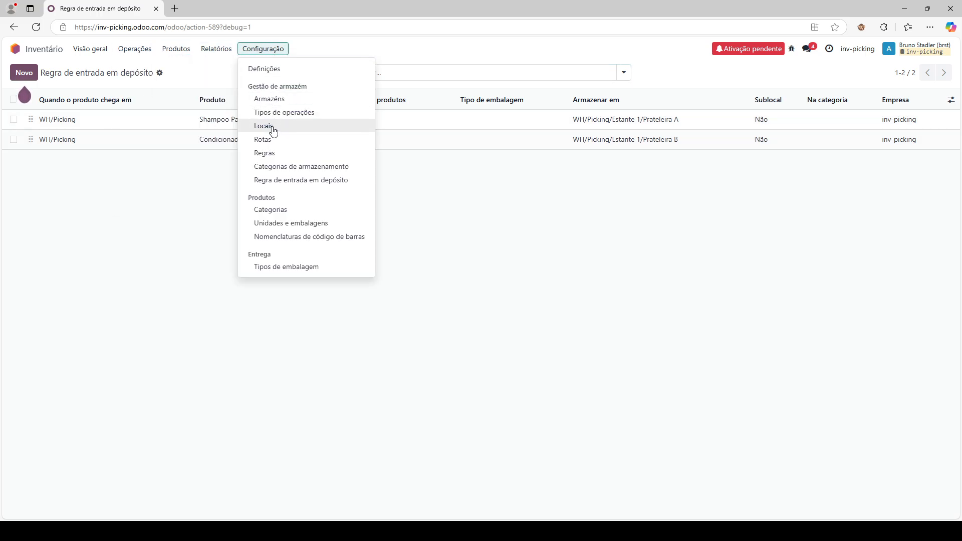
left_click(273, 140)
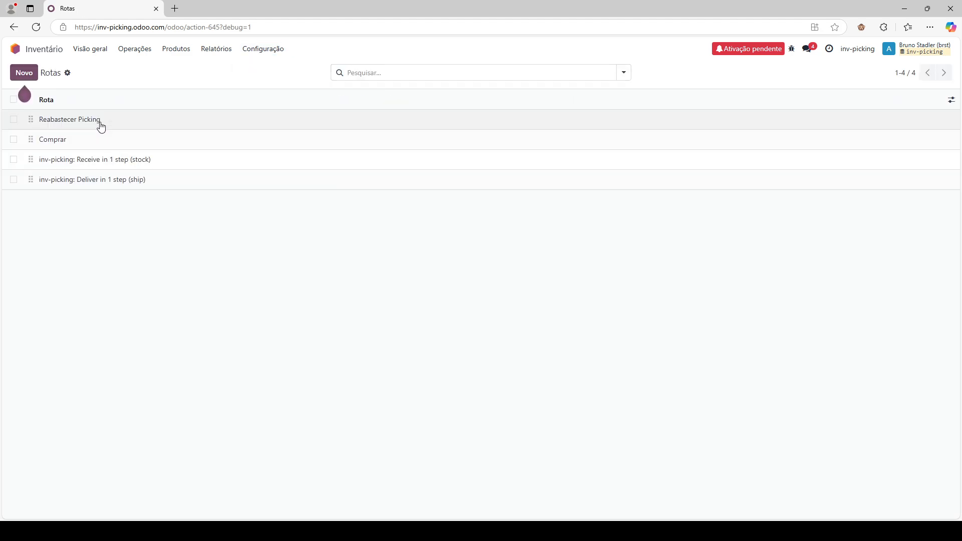
left_click(99, 123)
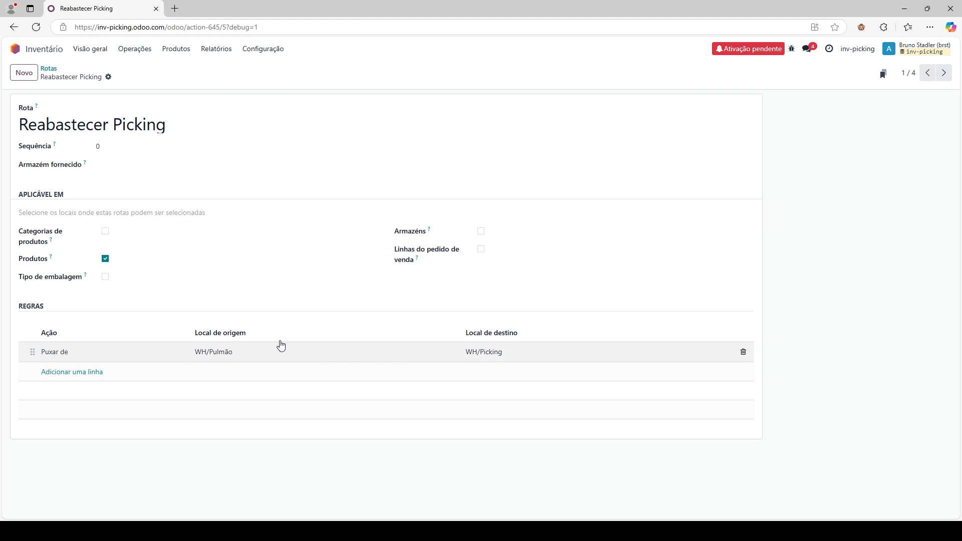
left_click(257, 356)
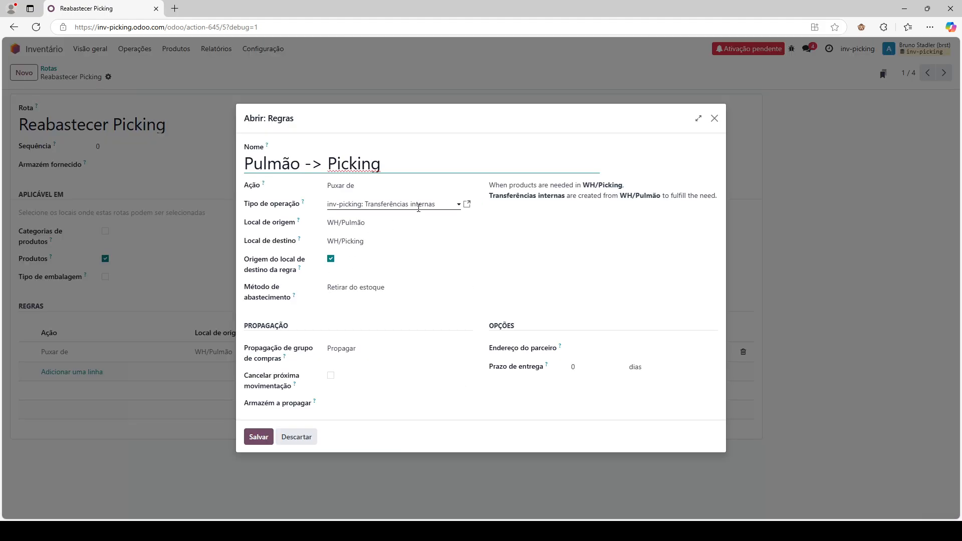
left_click(715, 118)
left_click(137, 50)
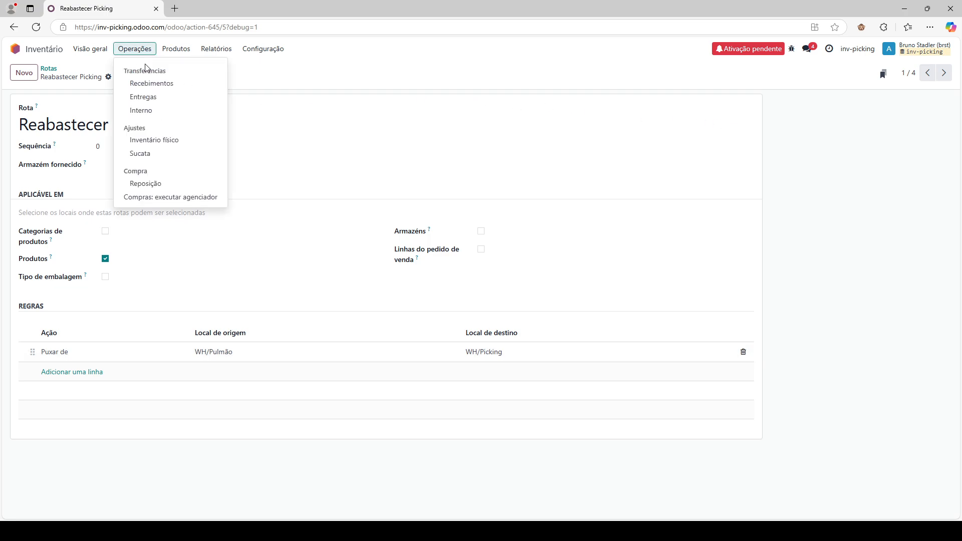
- Check the Reposição list's two automatic Shampoo Palmolive rules, then go back to the apps home screen
left_click(176, 184)
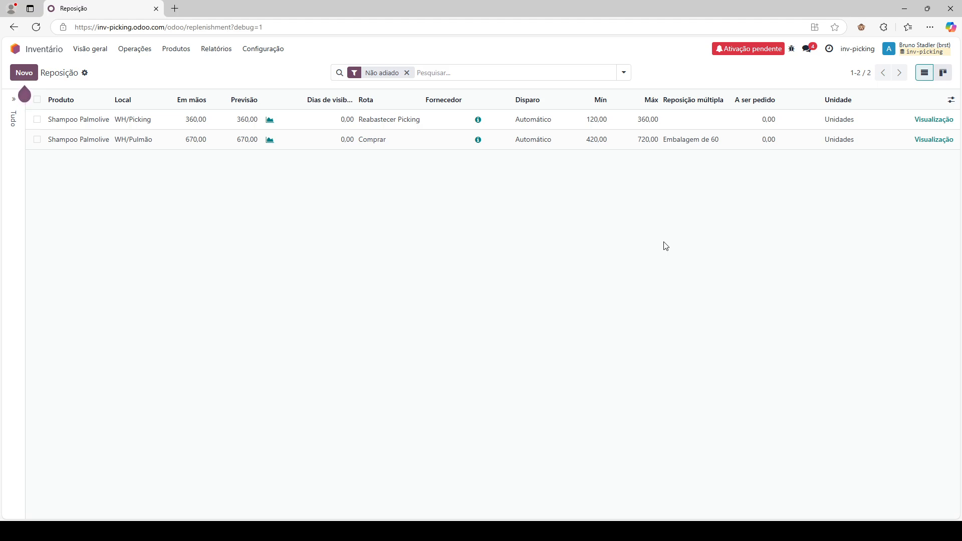
left_click(15, 49)
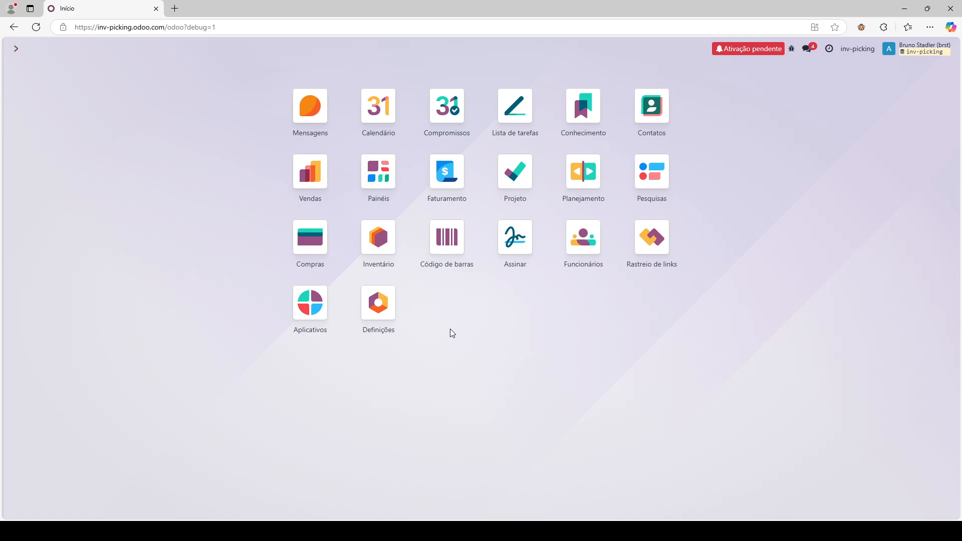
- Create a Sales quotation for the customer with a Shampoo Palmolive line of quantity 250
left_click(321, 178)
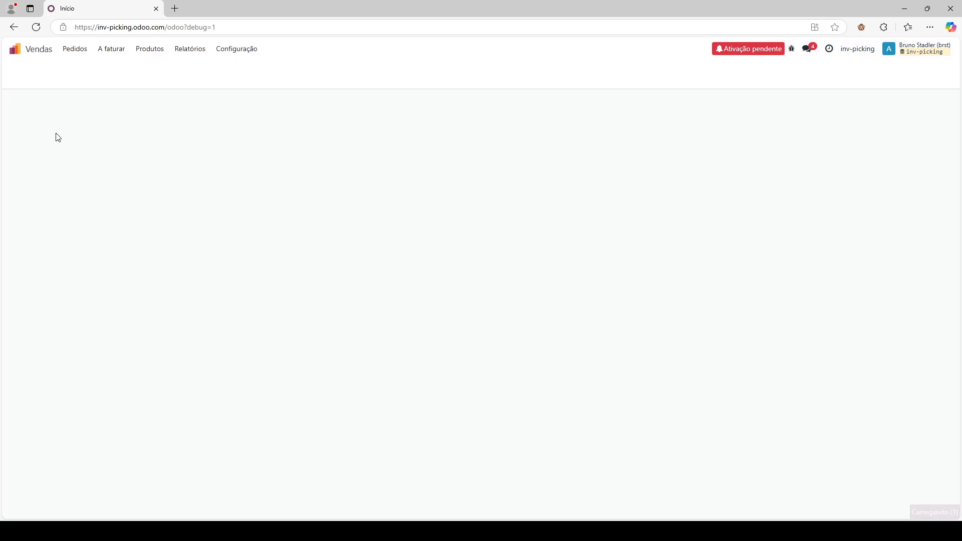
left_click(23, 72)
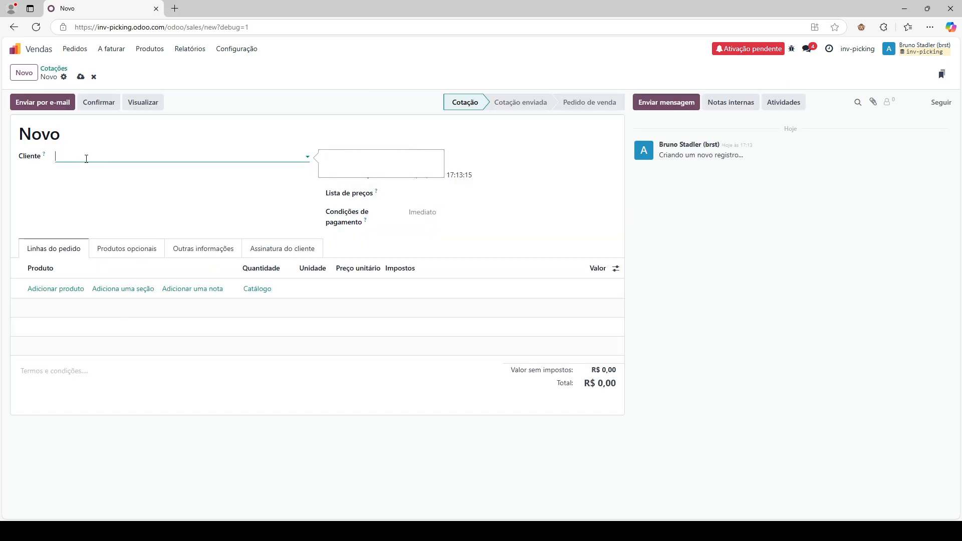
left_click(85, 157)
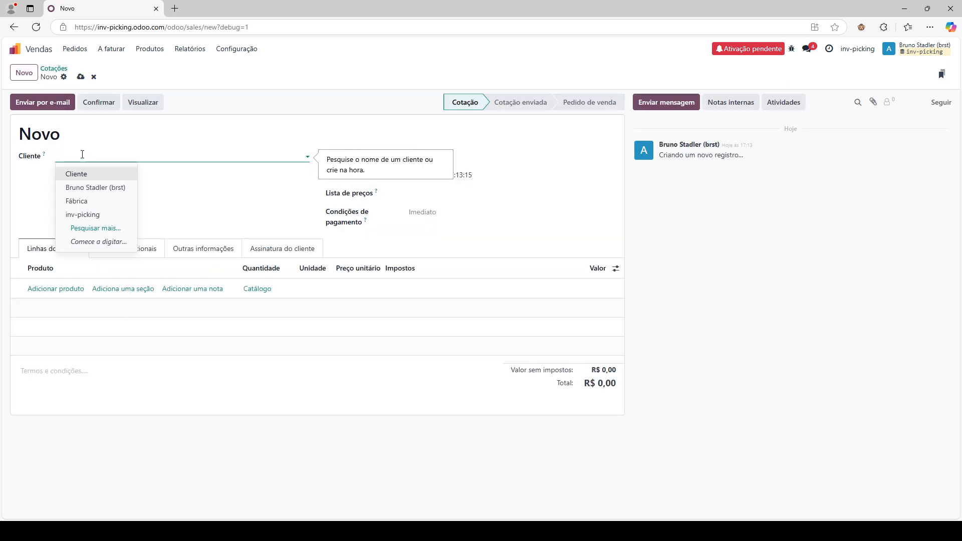
left_click(56, 288)
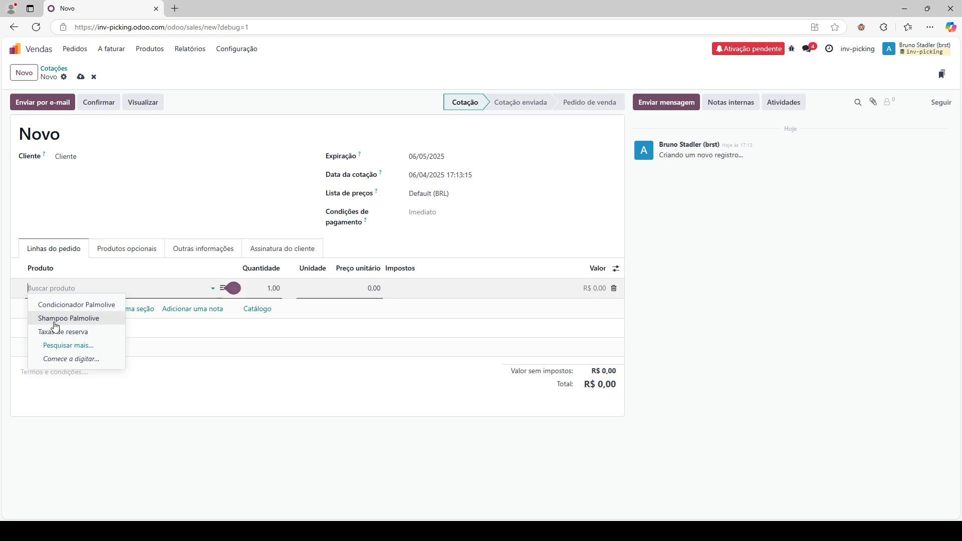
left_click(65, 319)
left_click(272, 284)
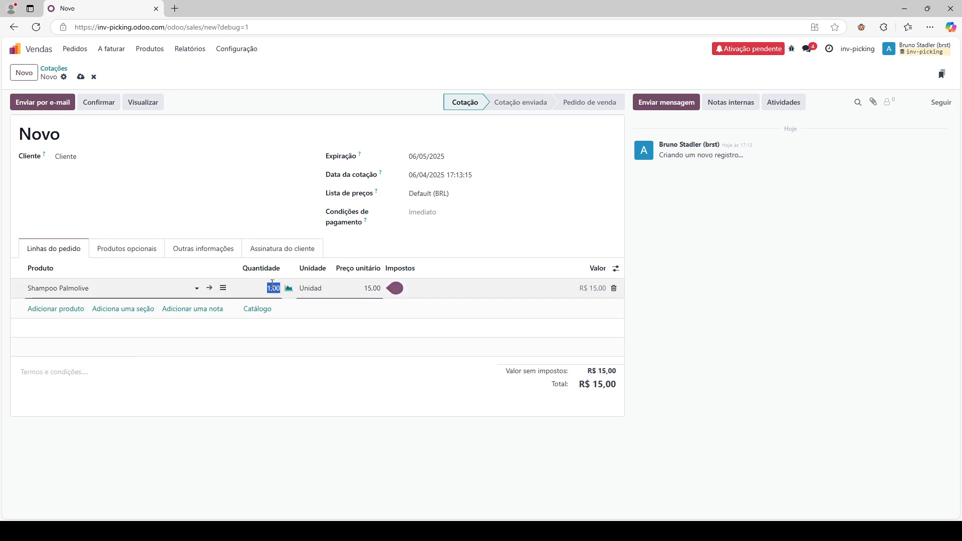
type("250")
left_click(507, 277)
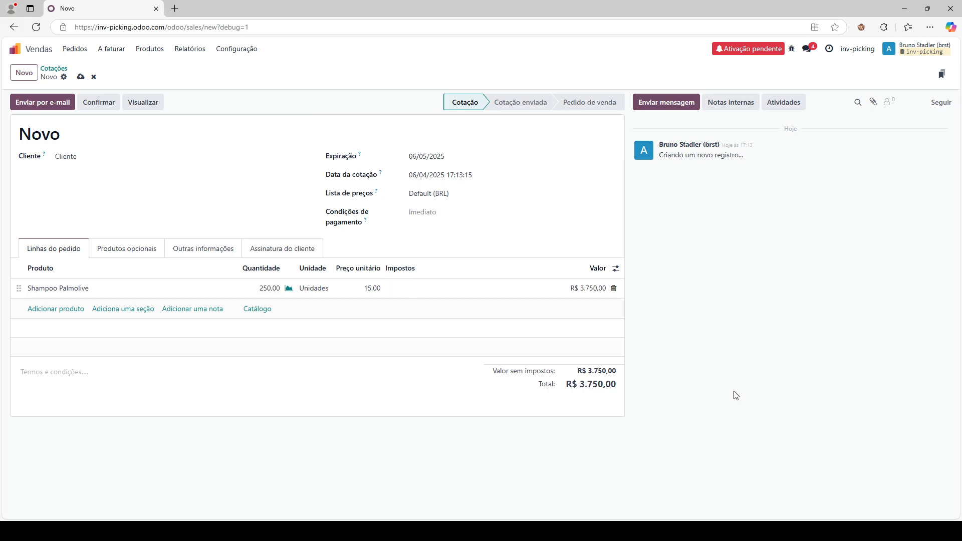
- Confirm the order as S00002 and validate its delivery WH/OUT/00002
left_click(102, 100)
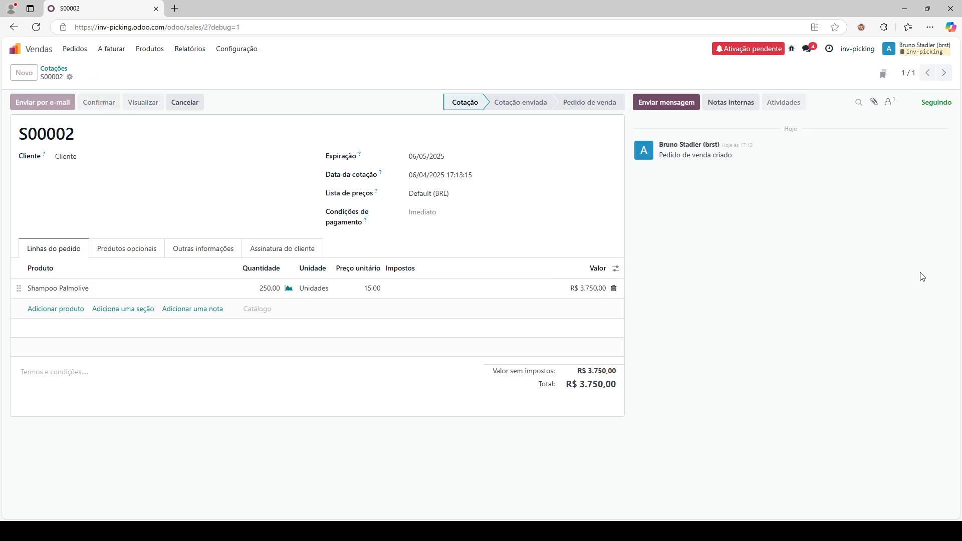
left_click(481, 72)
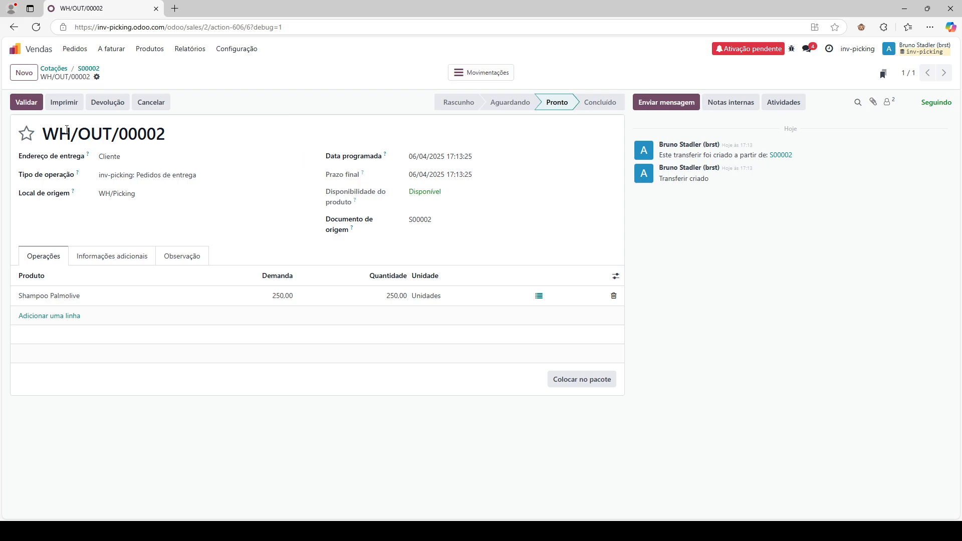
left_click(31, 102)
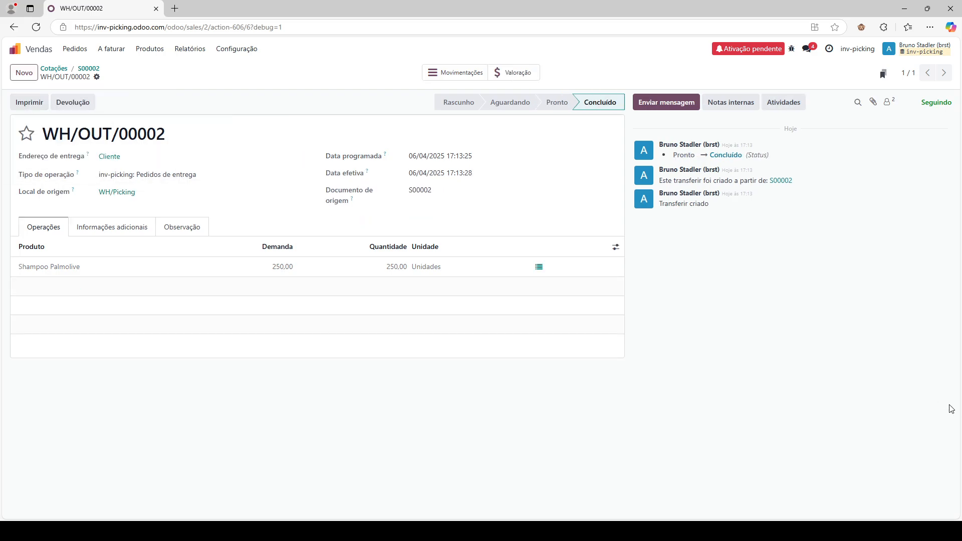
- Switch to Inventory and list the internal transfers ready to process
left_click(15, 49)
left_click(391, 238)
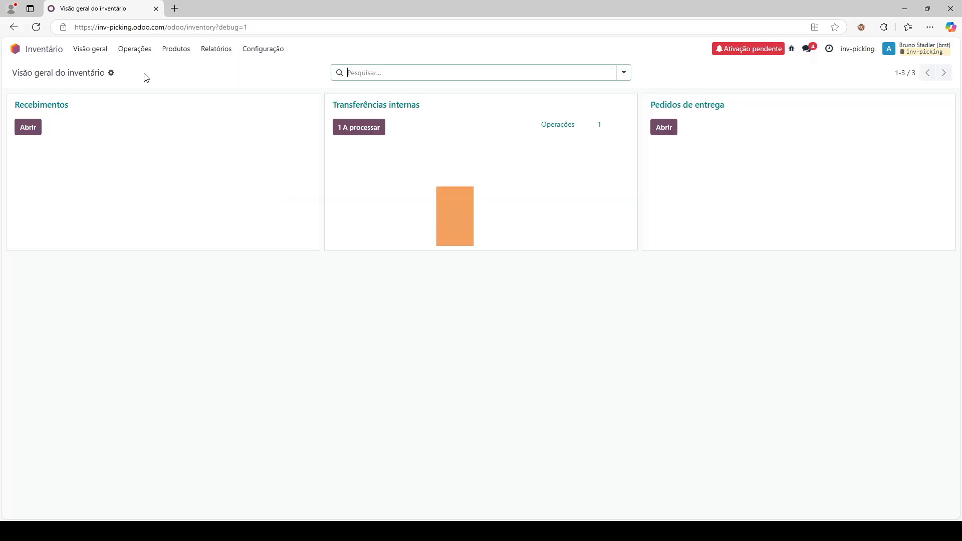
left_click(352, 127)
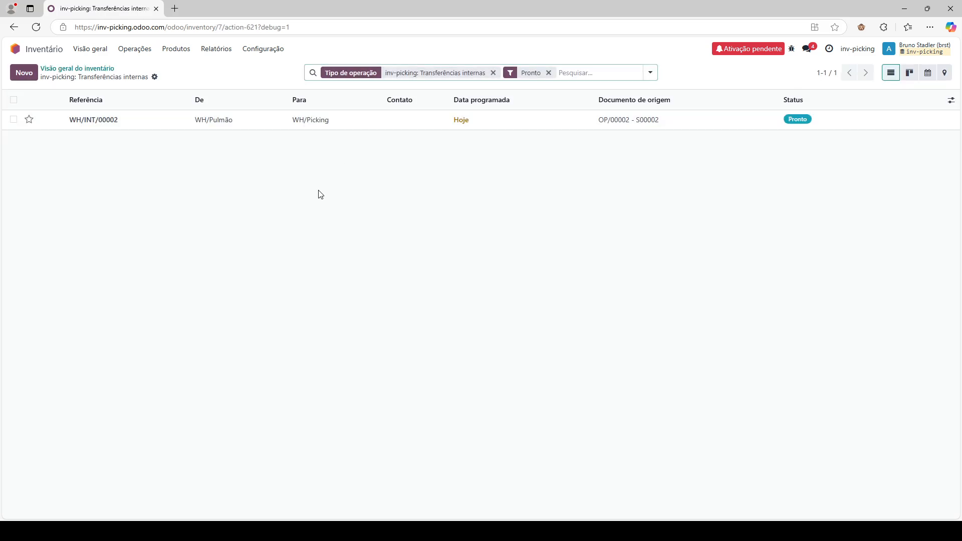
- Open transfer WH/INT/00002 and inspect its detailed pack operations
left_click(247, 124)
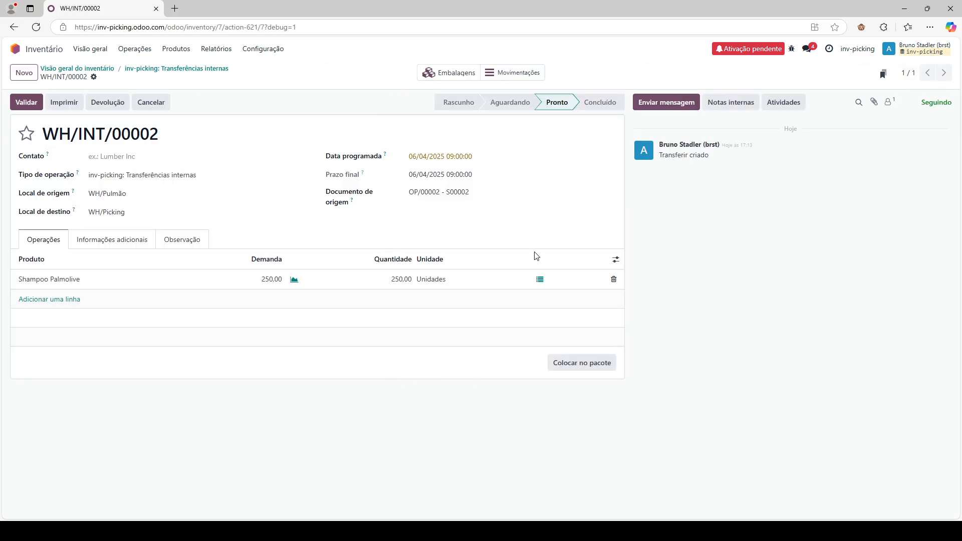
left_click(540, 280)
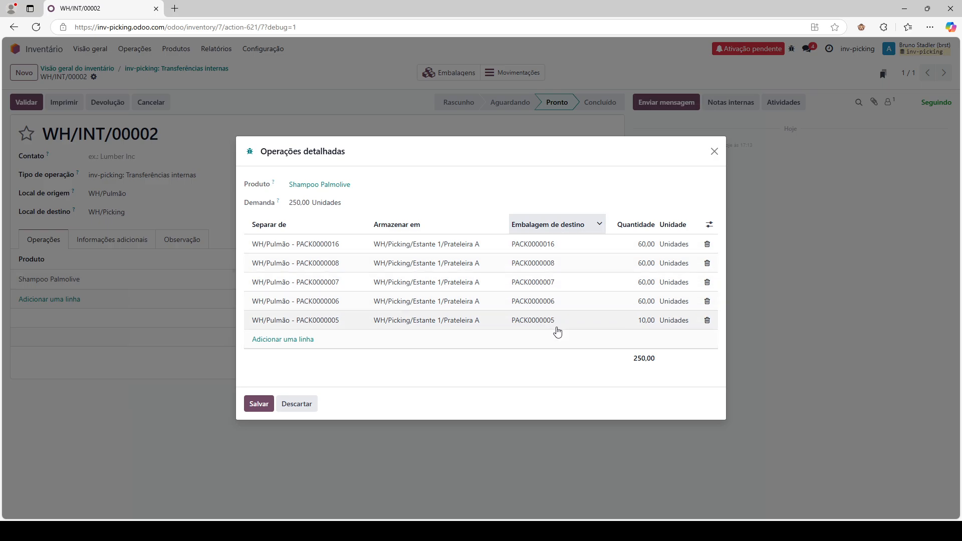
left_click(715, 152)
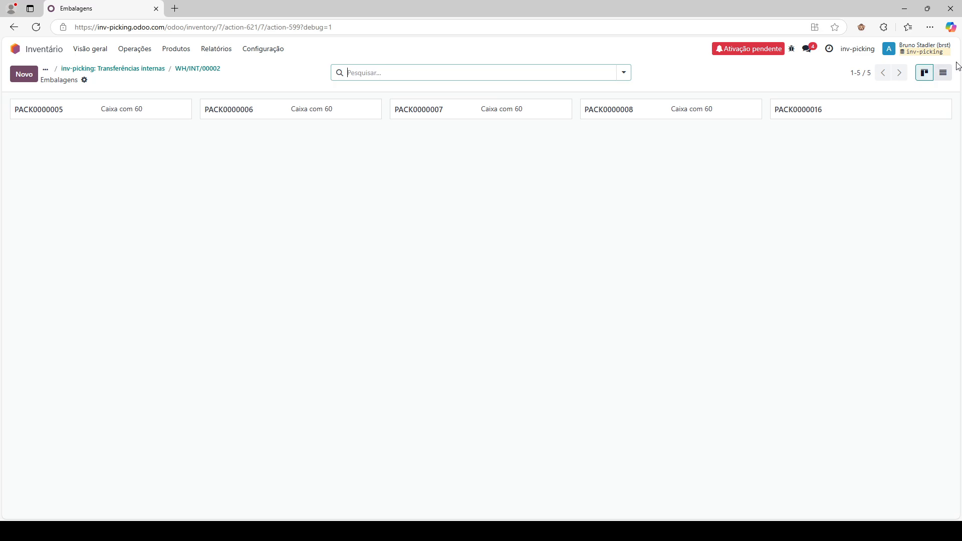
- Unpack packages PACK0000005 through PACK0000008 and PACK0000016 from the package list
left_click(943, 74)
left_click(51, 121)
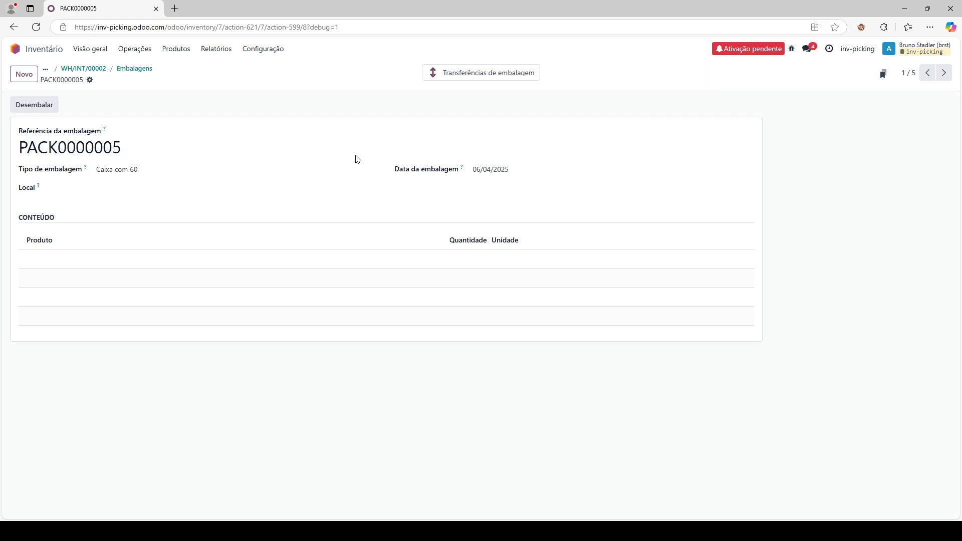
key("alt+n")
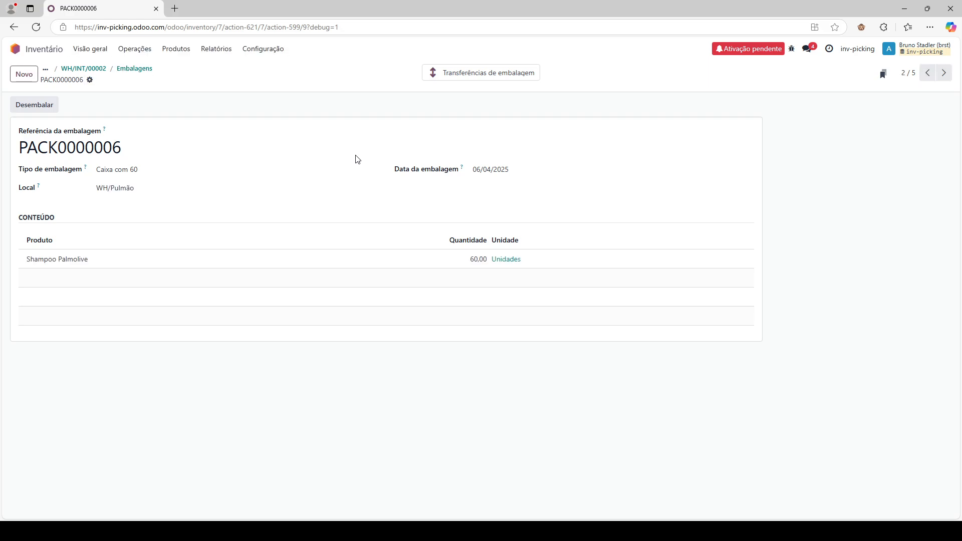
left_click(36, 105)
key("alt+n")
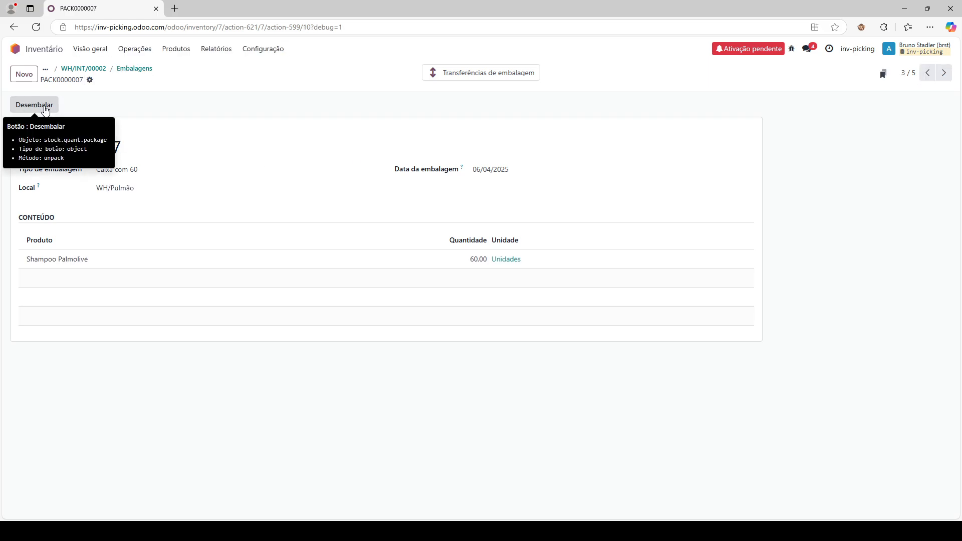
left_click(46, 109)
key("alt+n")
left_click(45, 110)
key("alt+n")
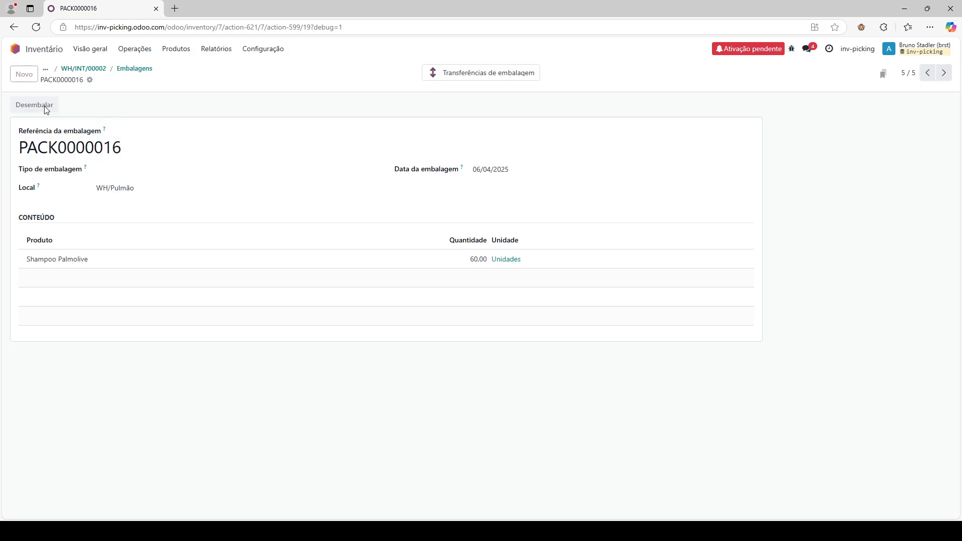
left_click(46, 109)
- Validate WH/INT/00002 after confirming no packages remain, then open the Reposição overview
left_click(99, 70)
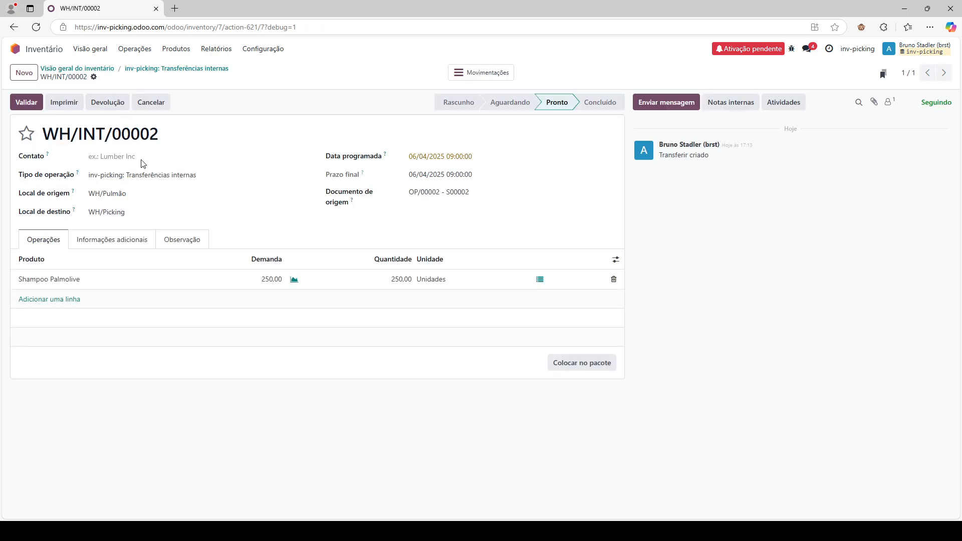
left_click(540, 279)
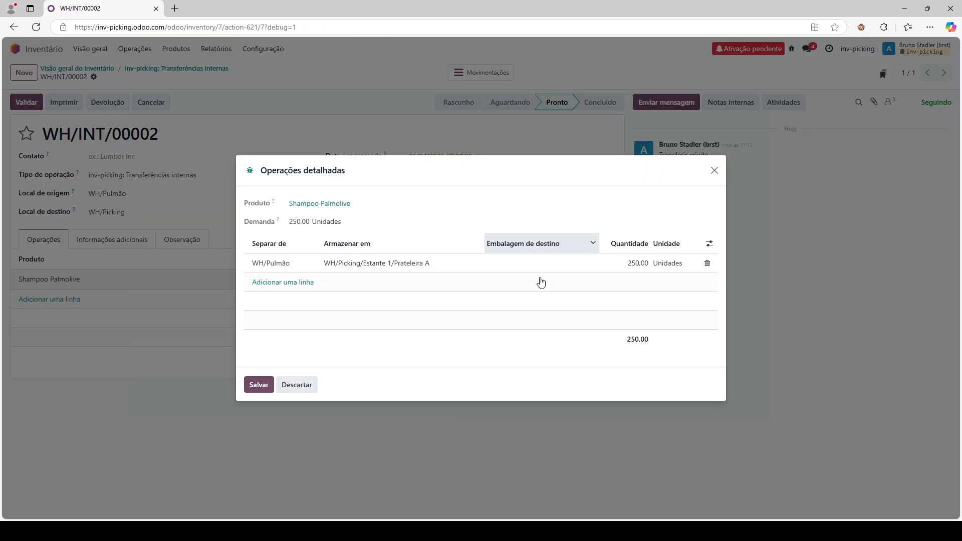
left_click(714, 170)
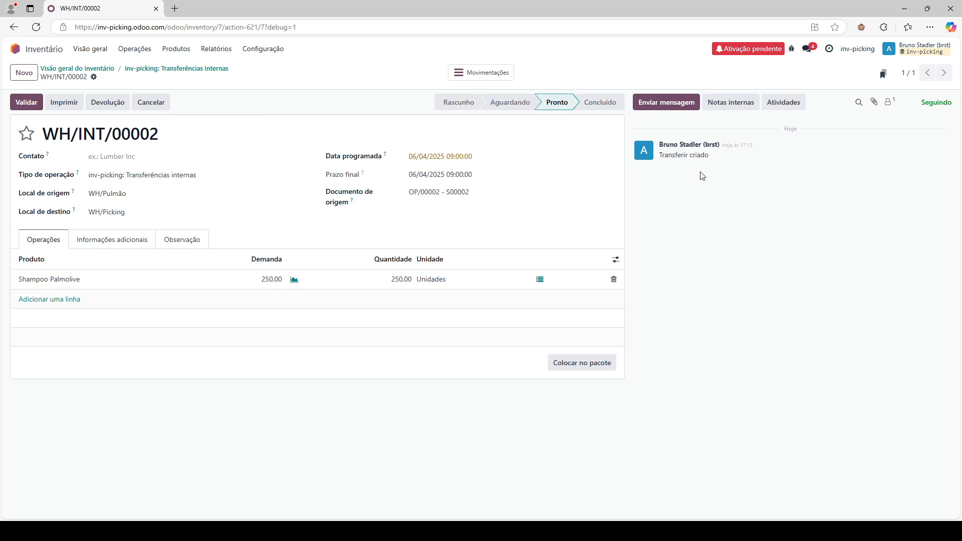
left_click(25, 101)
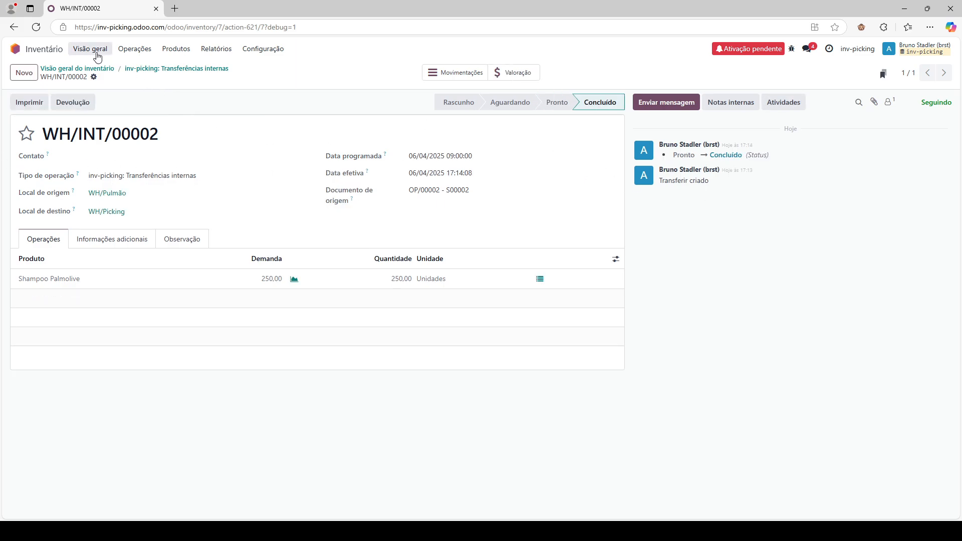
left_click(143, 50)
left_click(160, 187)
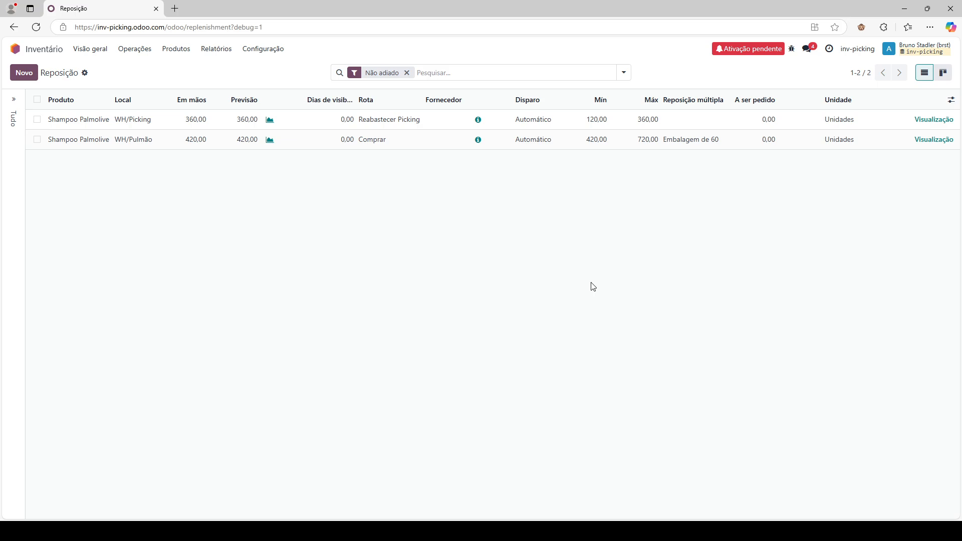
- Go to the Sales app and review existing order S00002
left_click(16, 49)
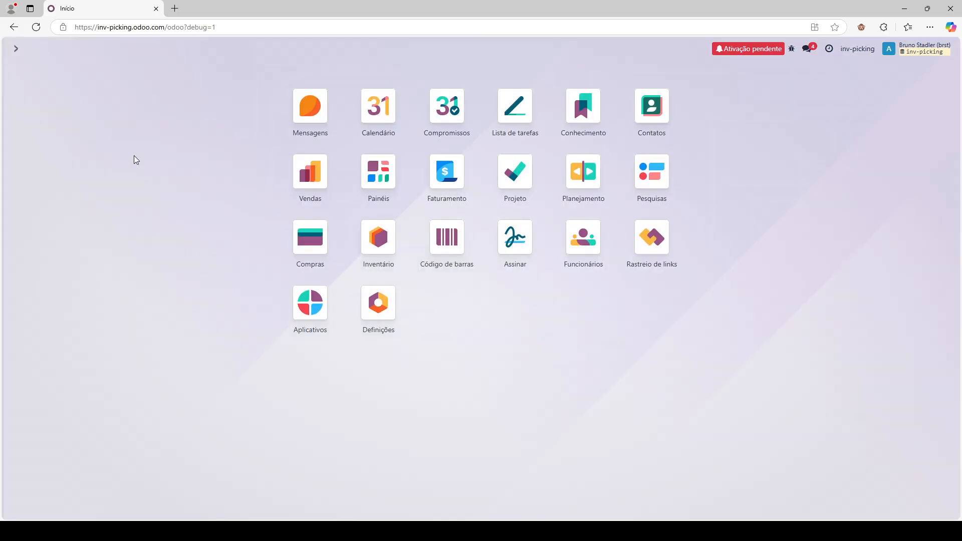
left_click(285, 194)
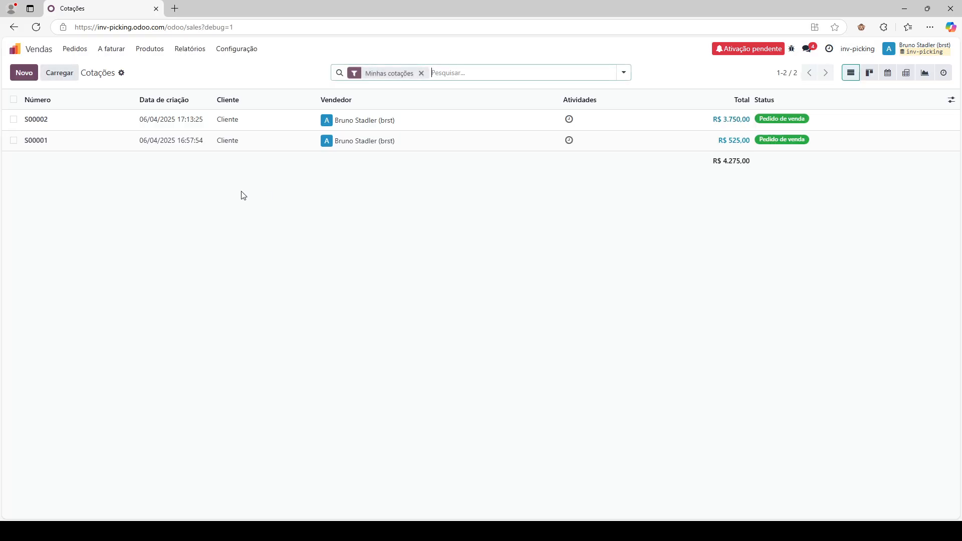
left_click(200, 120)
- Create a quotation for customer Cliente with 350 Shampoo Palmolive and save it
left_click(25, 72)
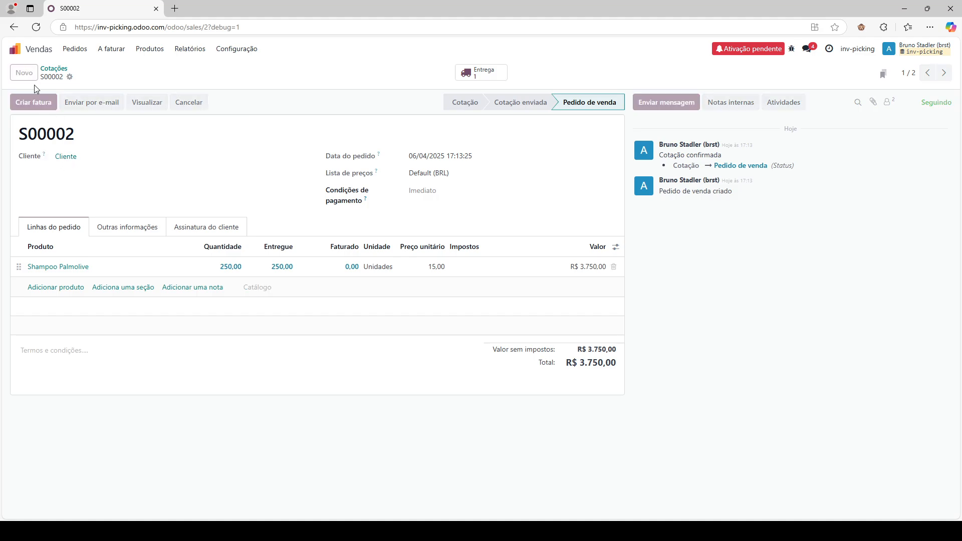
left_click(104, 156)
left_click(93, 179)
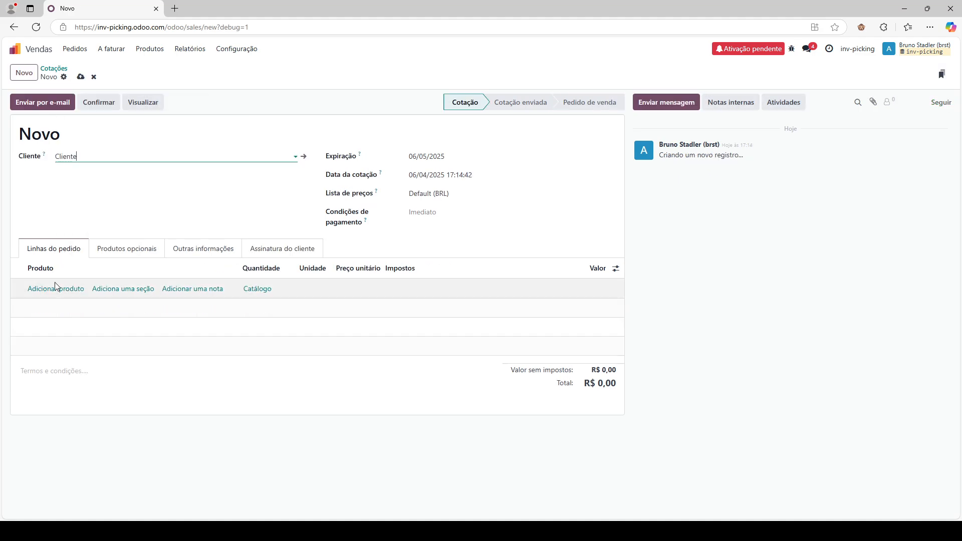
left_click(55, 290)
left_click(59, 319)
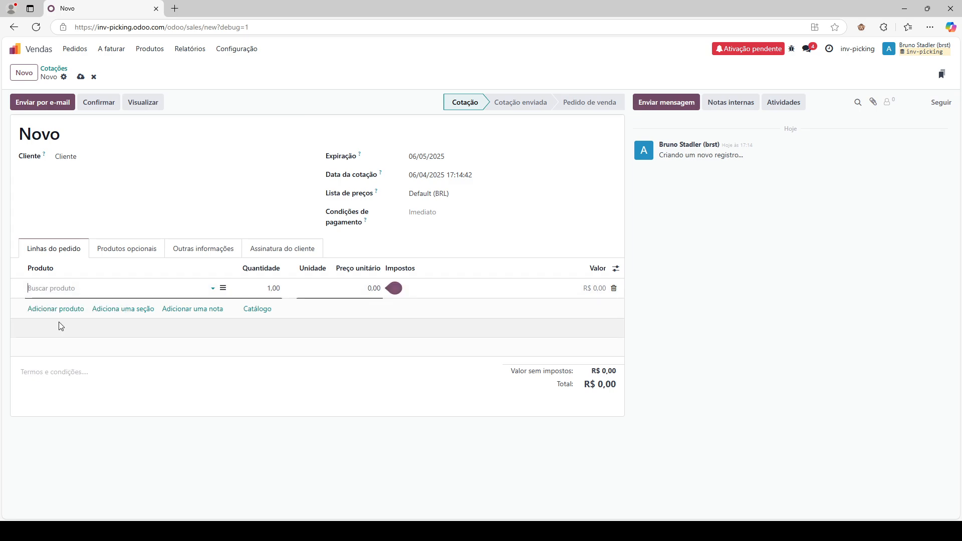
left_click(80, 77)
left_click(271, 291)
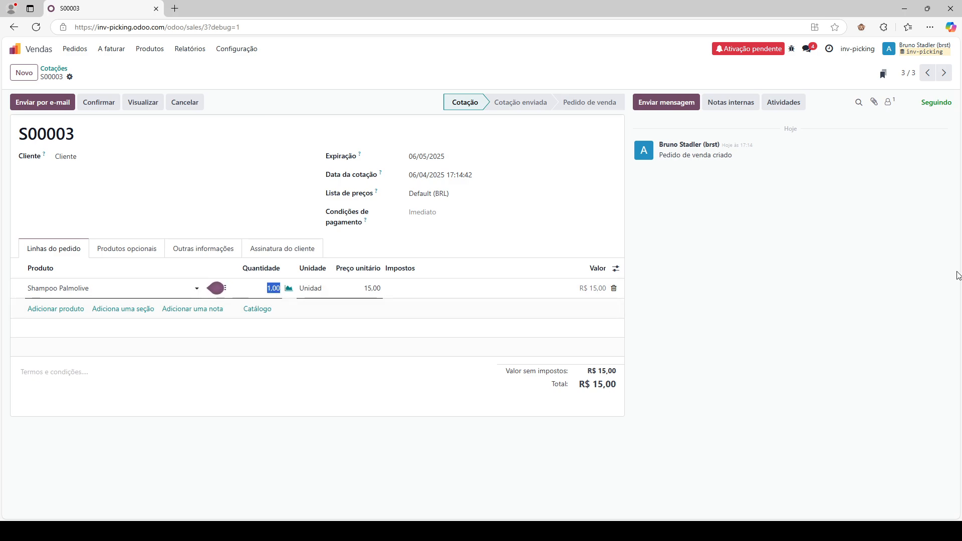
type("350")
left_click(86, 77)
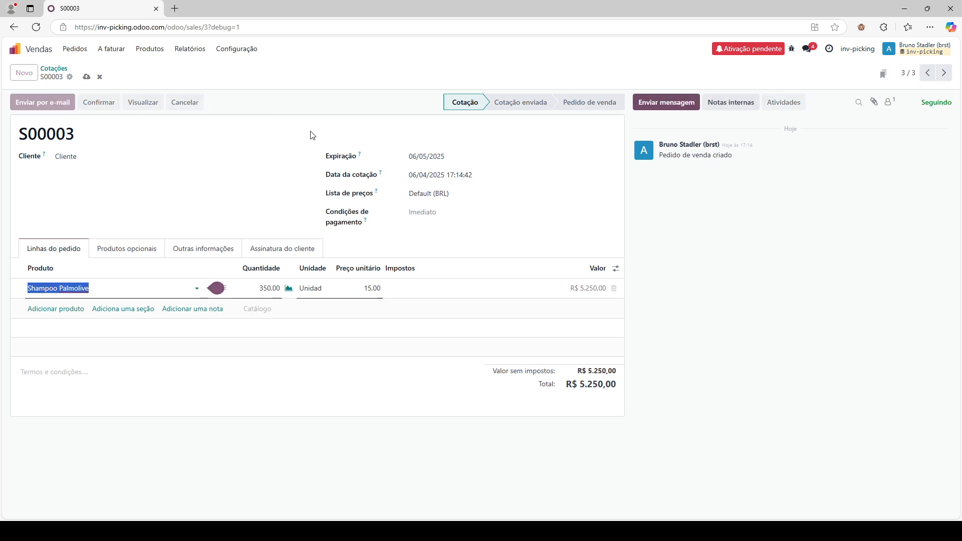
- Confirm order S00003 and validate delivery WH/OUT/00003, then return to the home menu
left_click(99, 104)
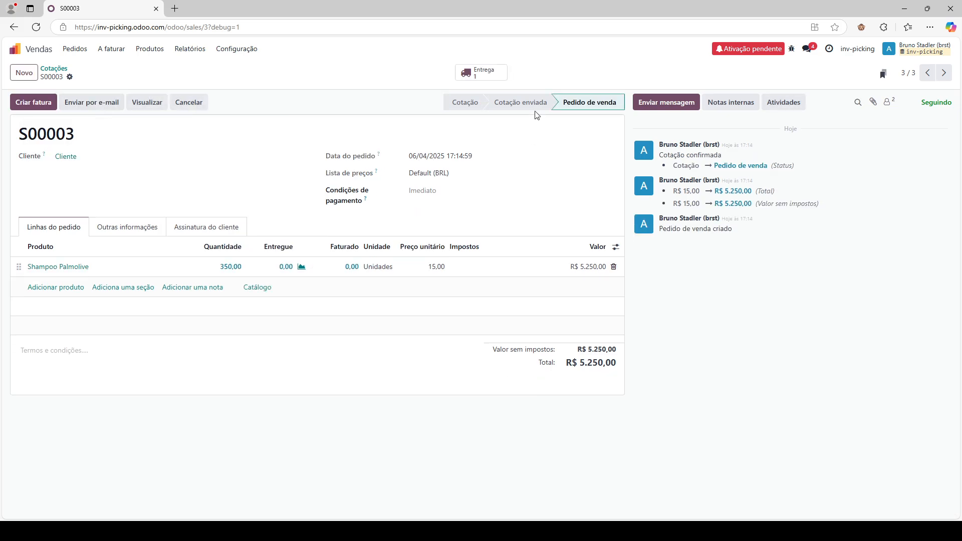
left_click(504, 75)
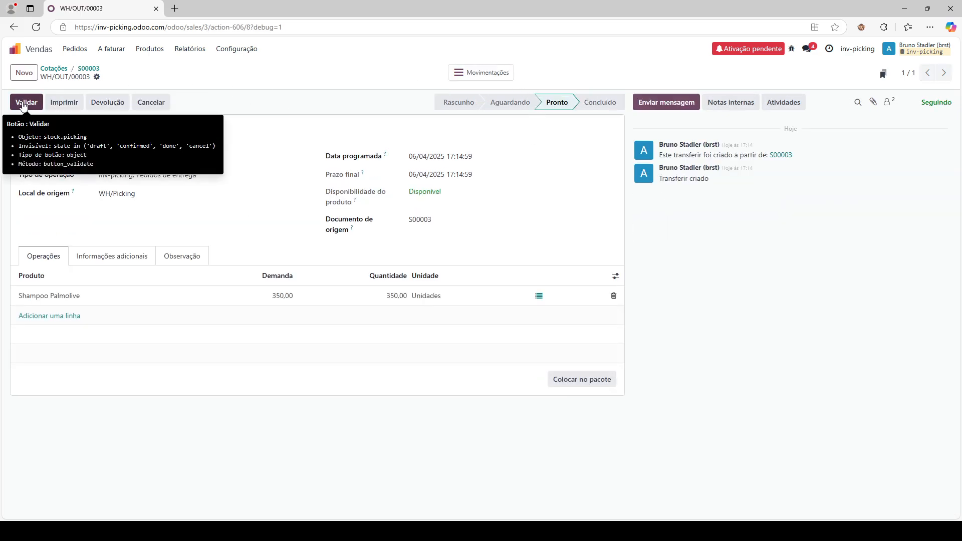
left_click(23, 103)
left_click(15, 49)
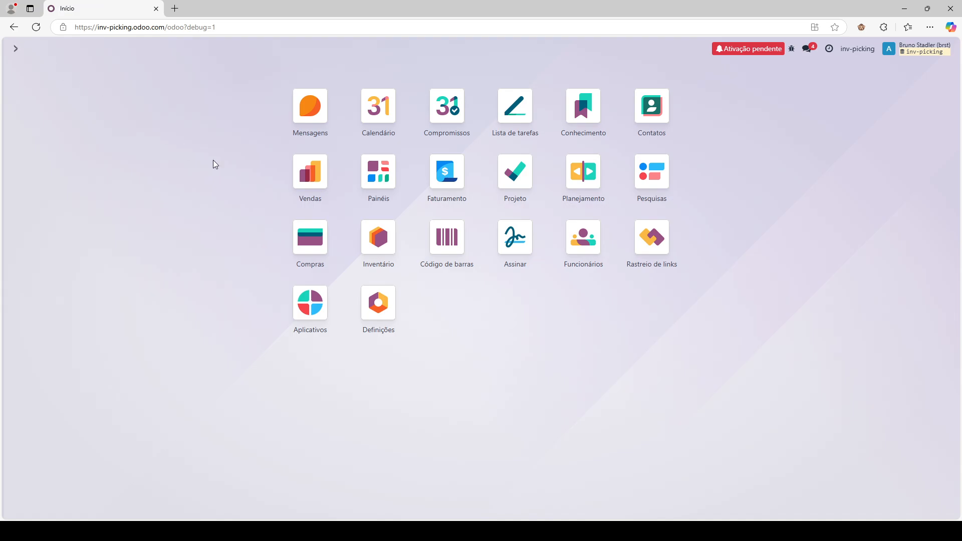
- Validate WH/INT/00003 (350 Shampoo Palmolive, WH/Pulmão to WH/Picking), then open the Reposição list
left_click(372, 234)
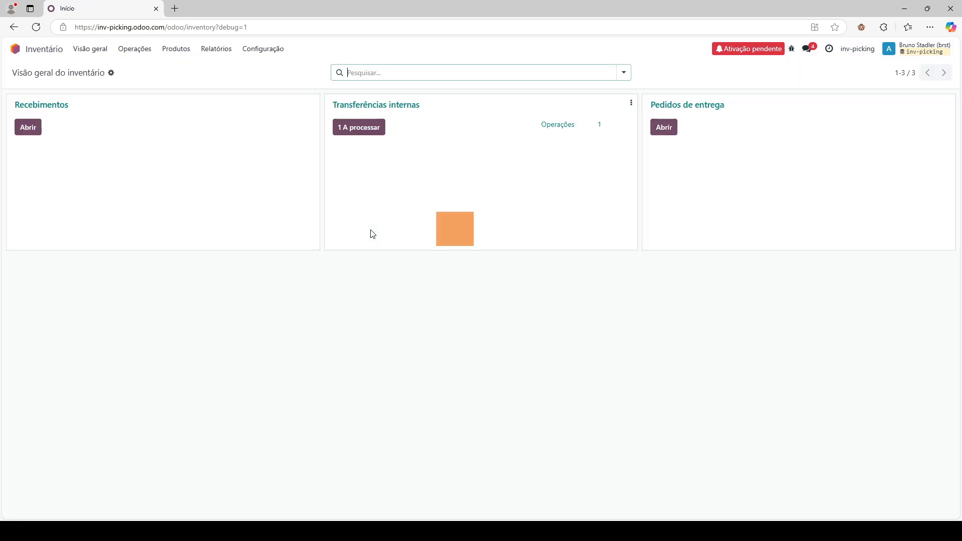
left_click(369, 129)
left_click(354, 127)
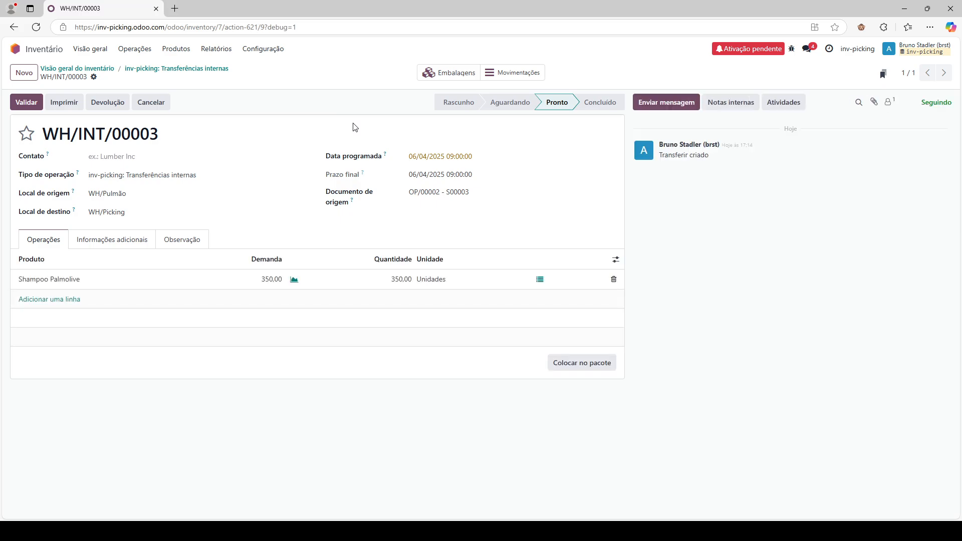
left_click(545, 281)
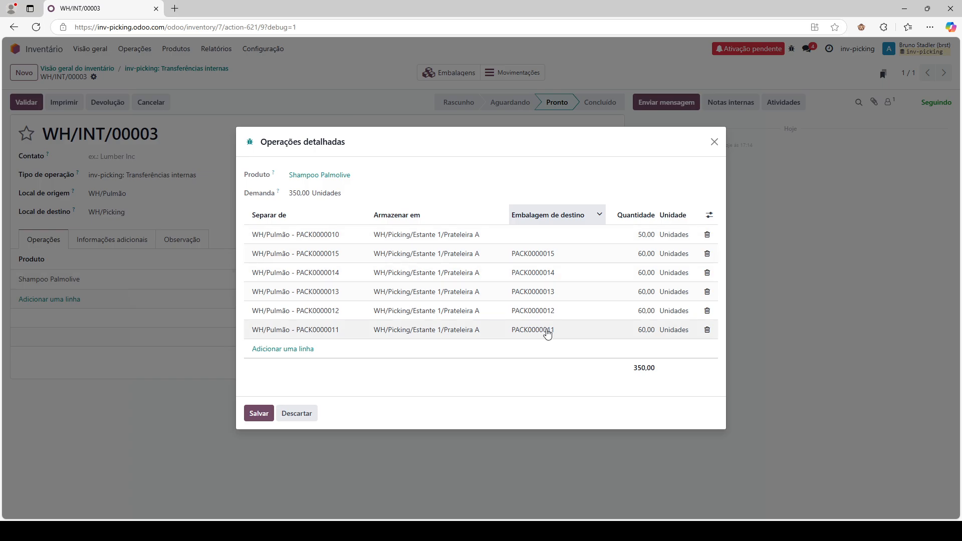
left_click(715, 143)
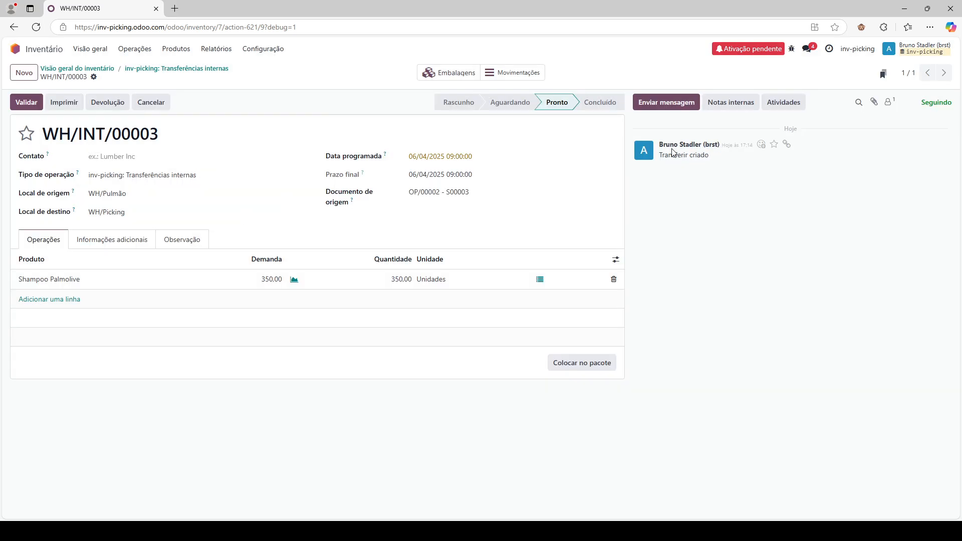
left_click(26, 102)
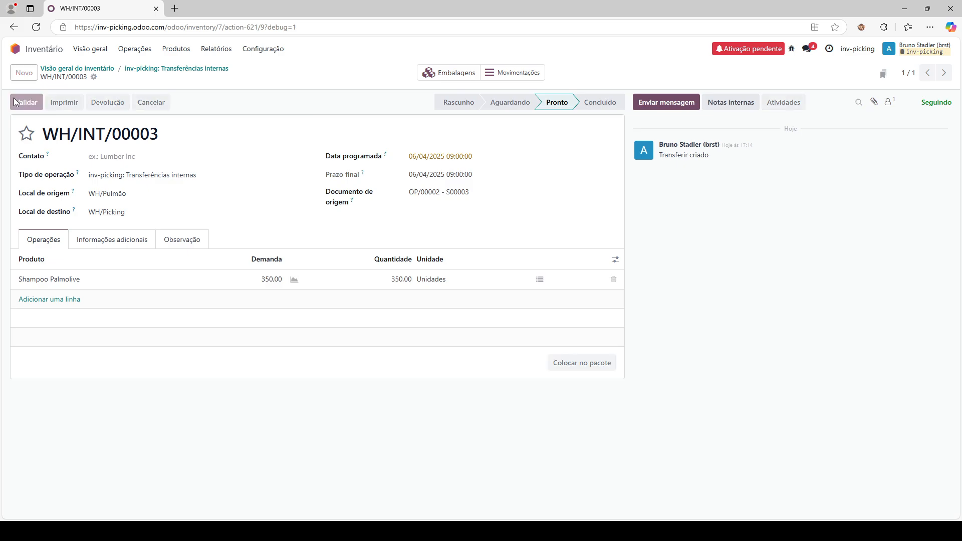
left_click(129, 51)
left_click(160, 183)
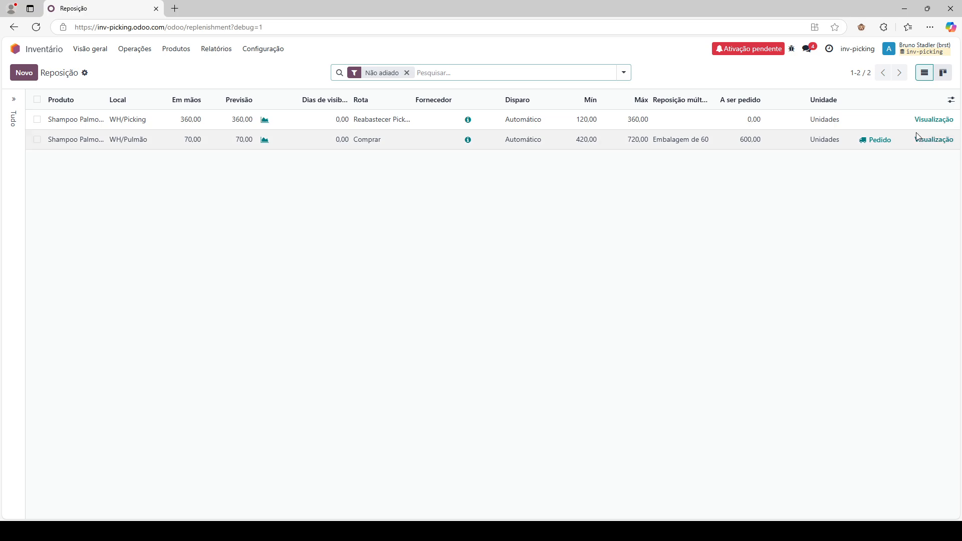
- Order the WH/Pulmão replenishment as P00002, set unit price 7,00 and confirm it
left_click(887, 143)
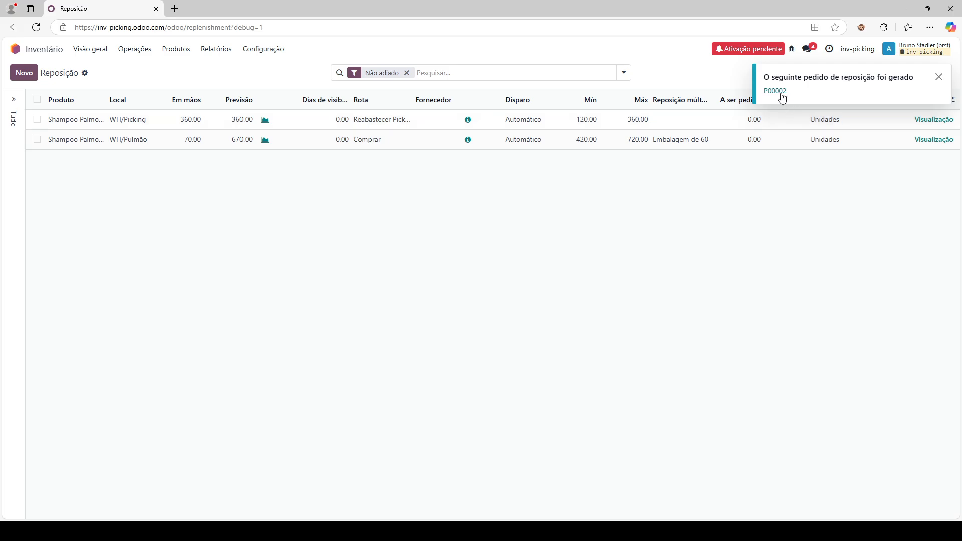
left_click(775, 91)
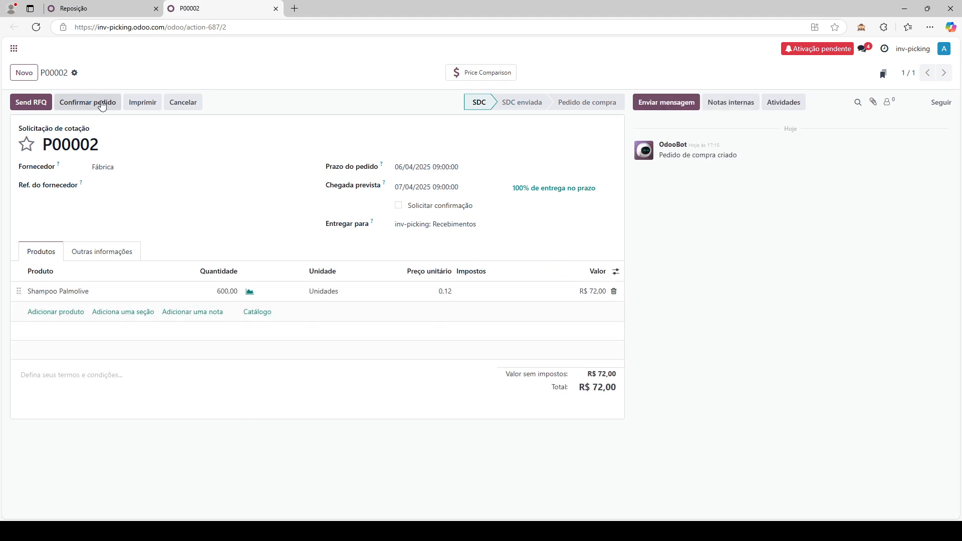
left_click(445, 292)
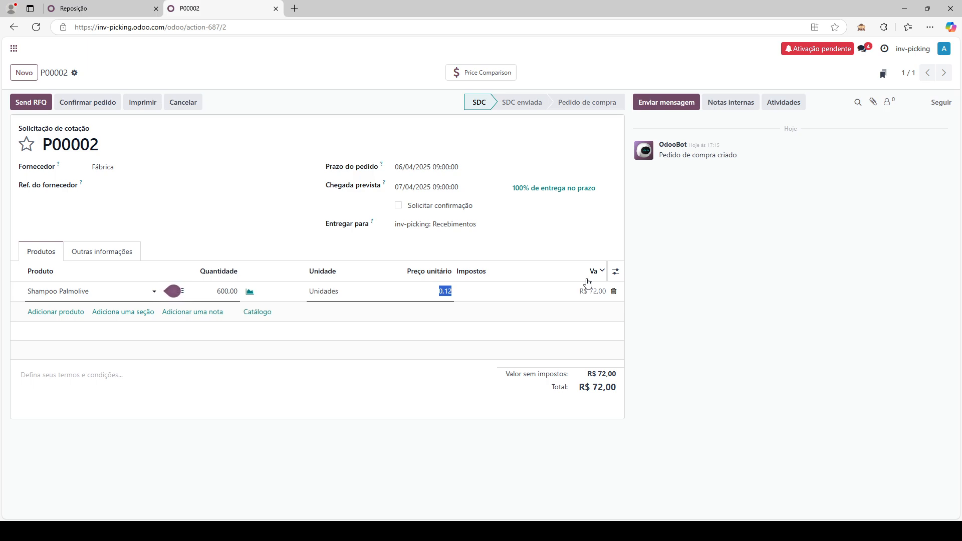
type("7")
left_click(159, 79)
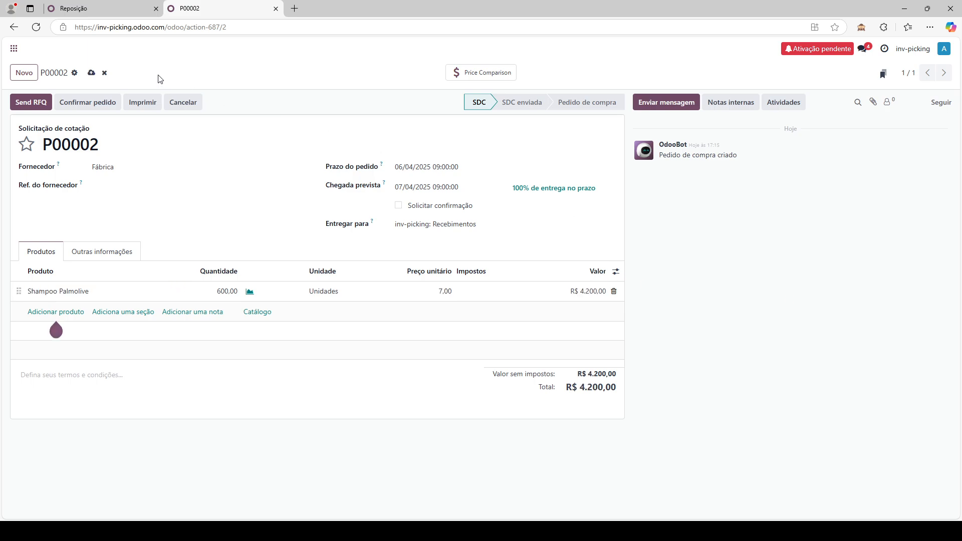
left_click(87, 102)
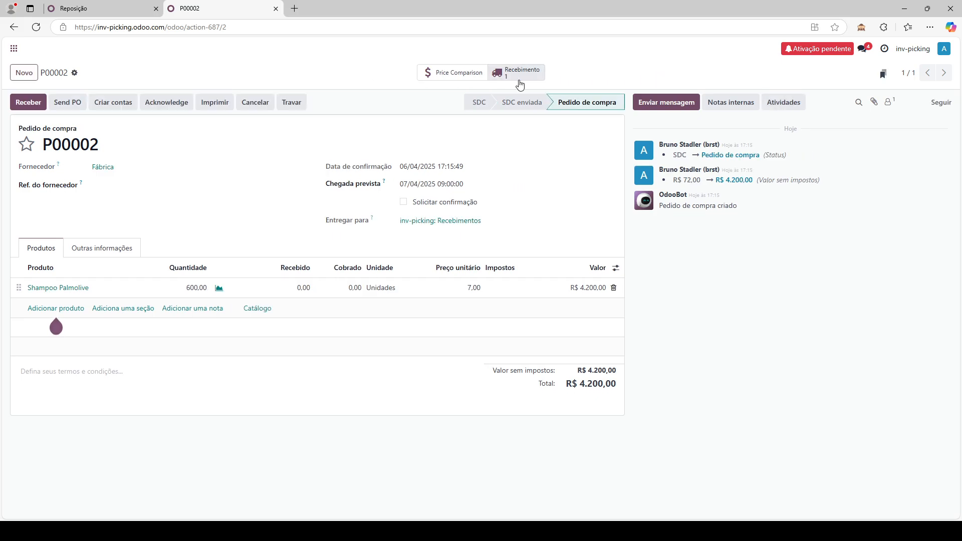
- Validate receipt WH/IN/00004 for 600 Shampoo Palmolive, then return to Inventory's Reposição list
left_click(541, 75)
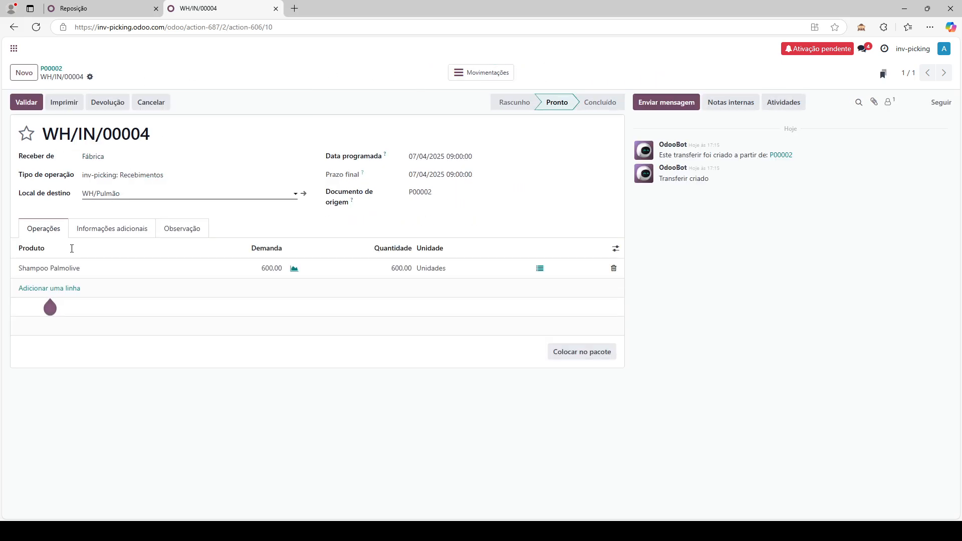
left_click(37, 103)
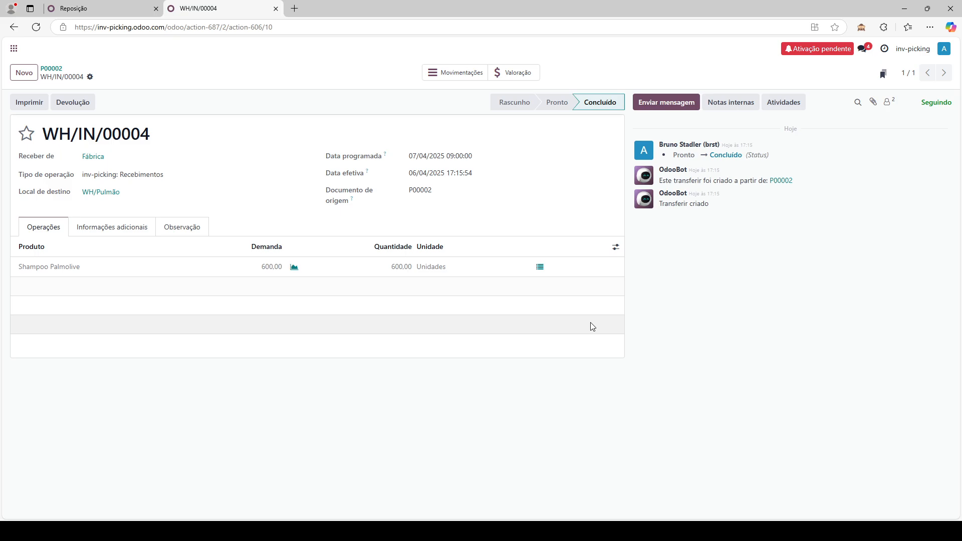
left_click(13, 49)
left_click(378, 237)
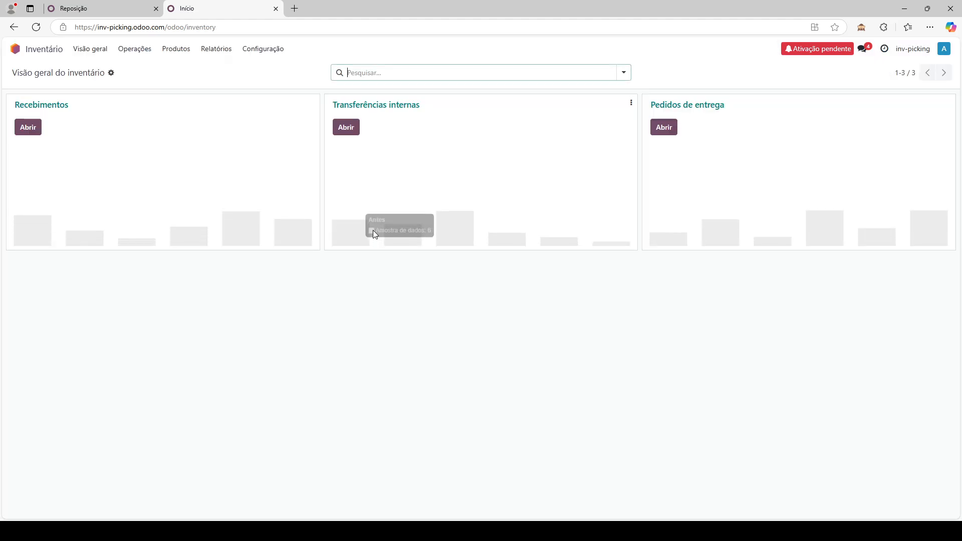
left_click(135, 49)
left_click(176, 183)
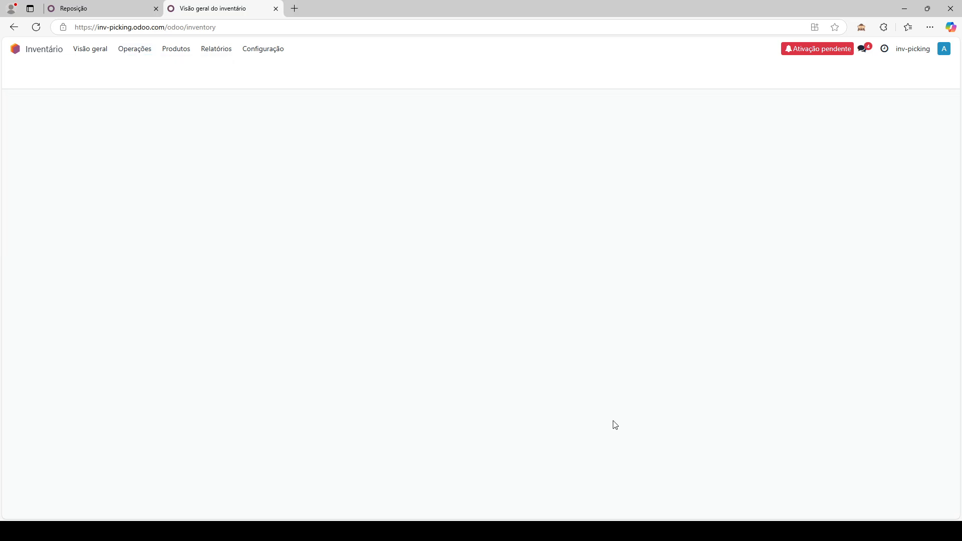